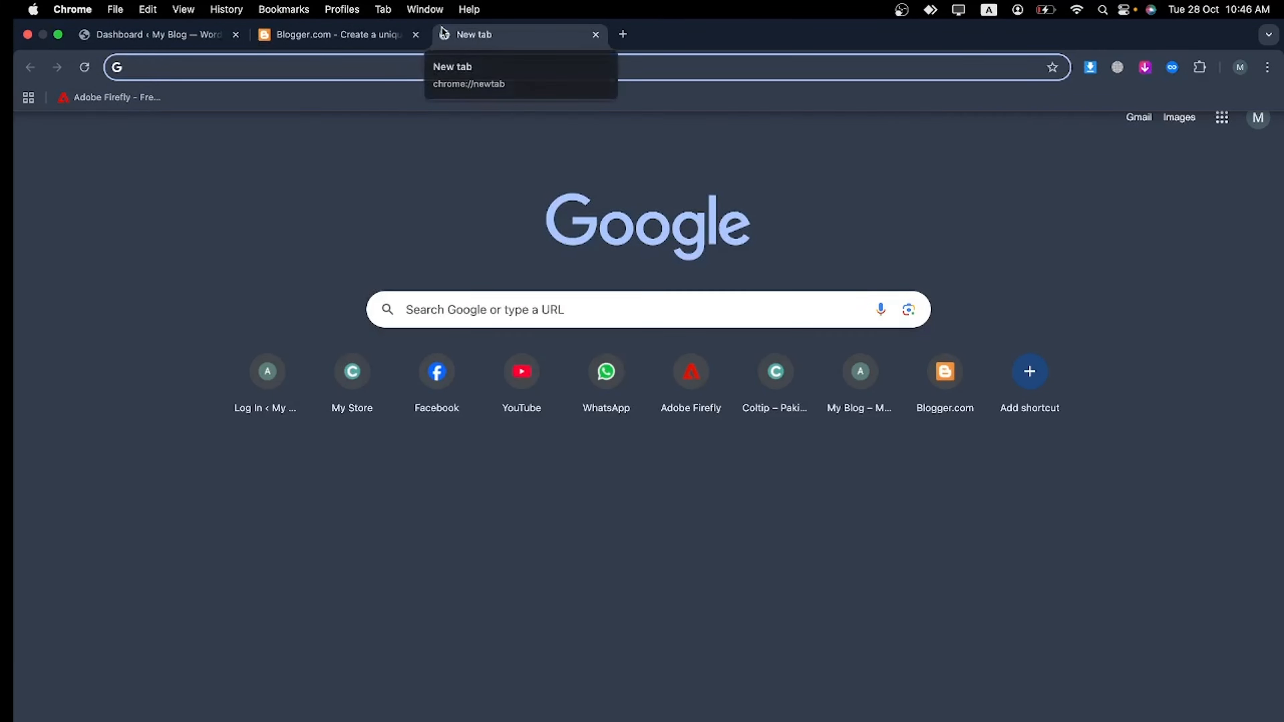
# Search Google for "how to. install window. on. mac pc"
pyautogui.write('how to')
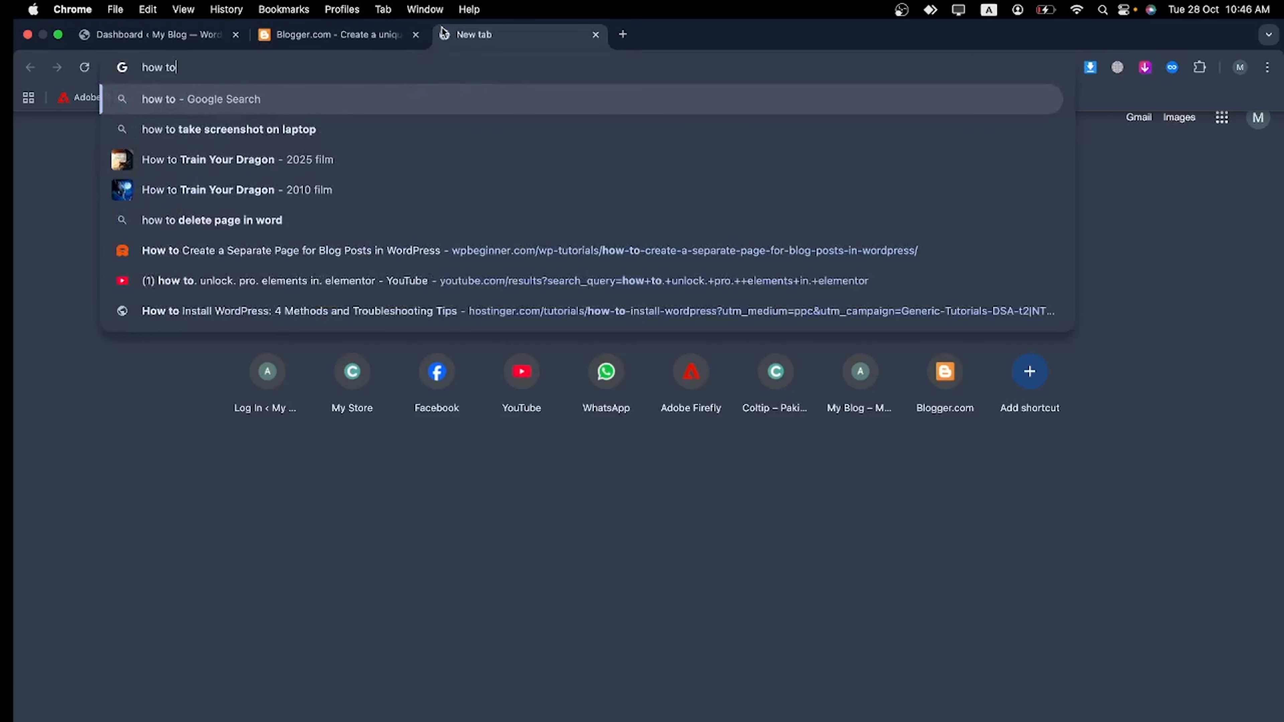
pyautogui.write('. install win')
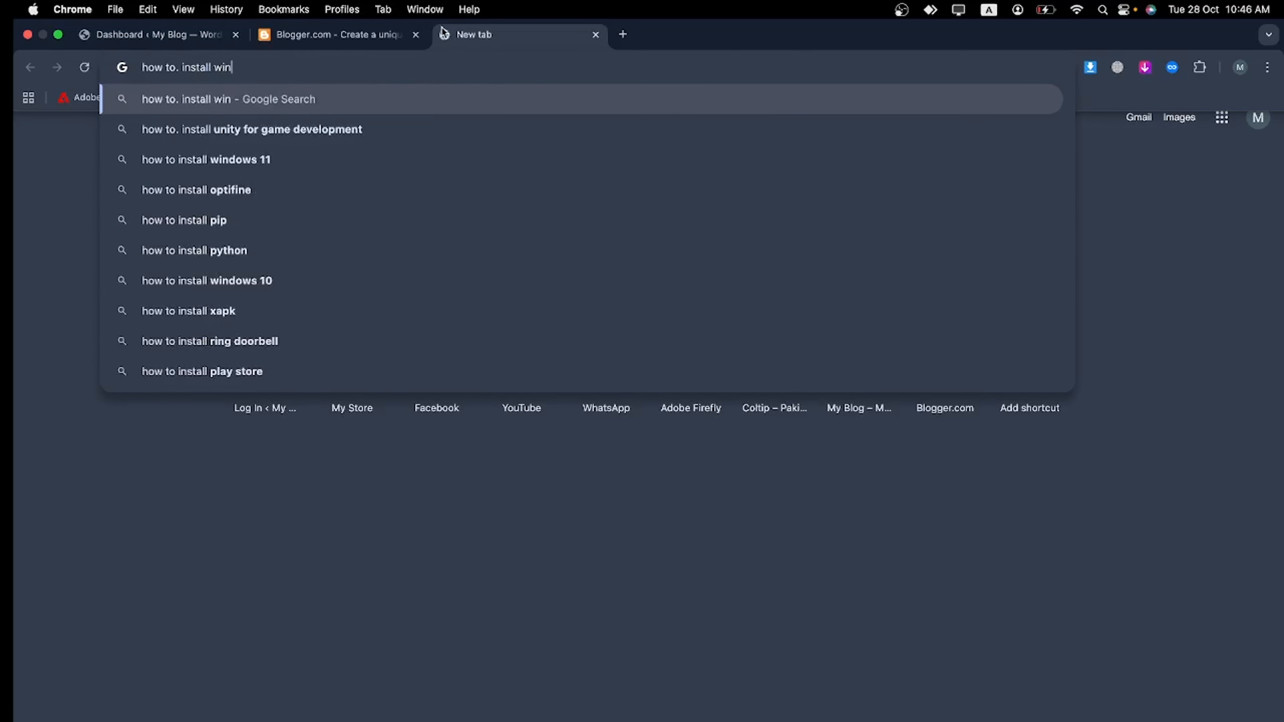
pyautogui.write('dow. on. mac pc')
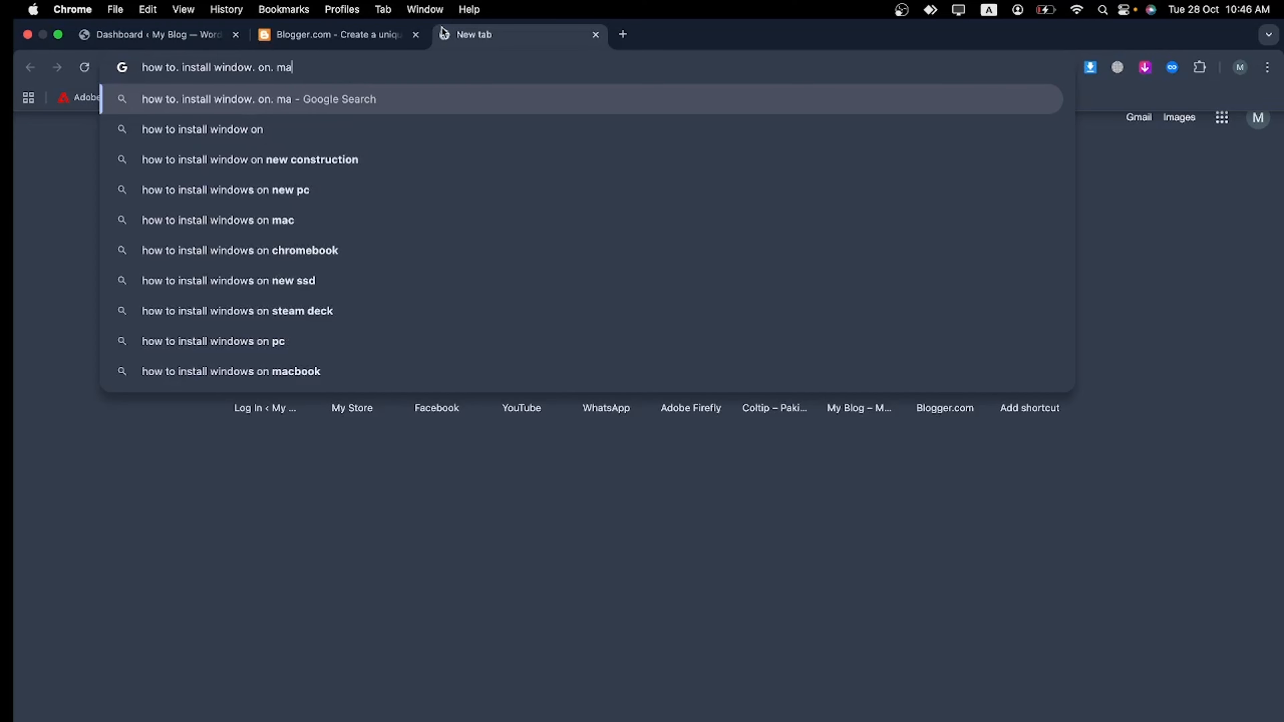
pyautogui.press('Return')
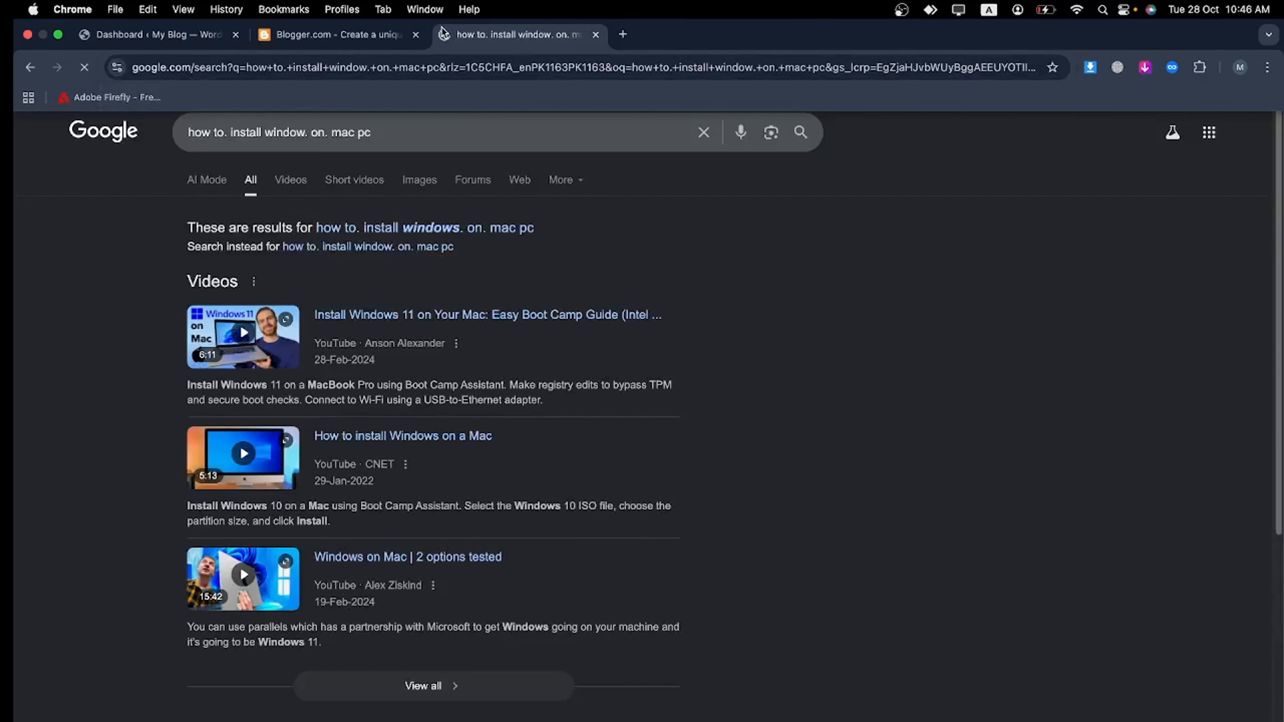
# Open the iSpring Solutions result "How to install Windows on your Mac" in a new tab and switch to it
pyautogui.scroll(-6, 576, 352)
pyautogui.scroll(-15, 585, 356)
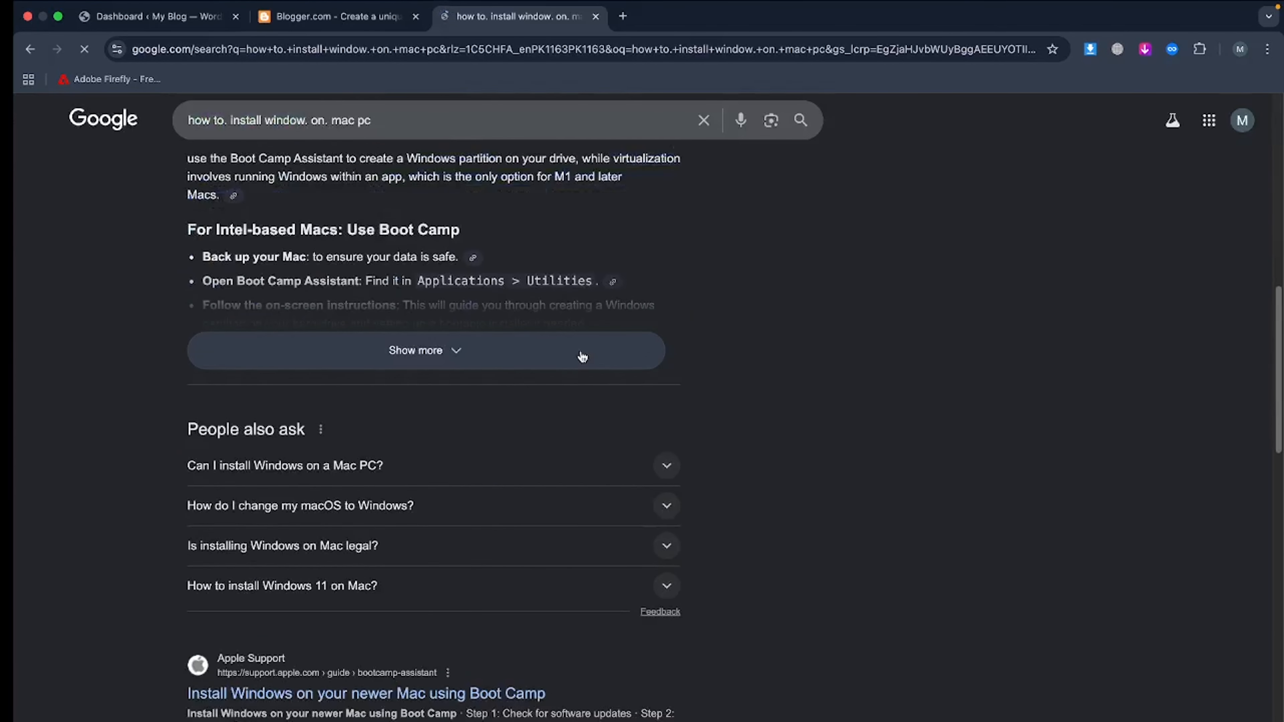
pyautogui.scroll(-3, 495, 365)
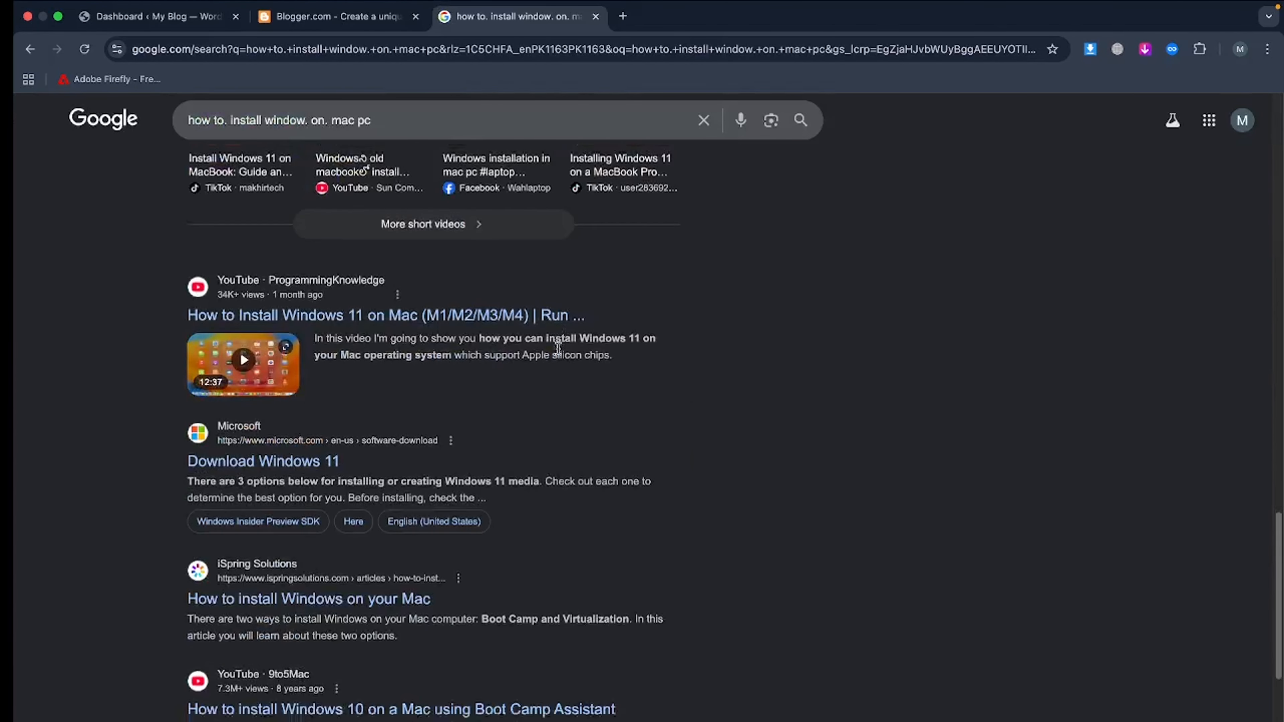
pyautogui.rightClick(360, 472)
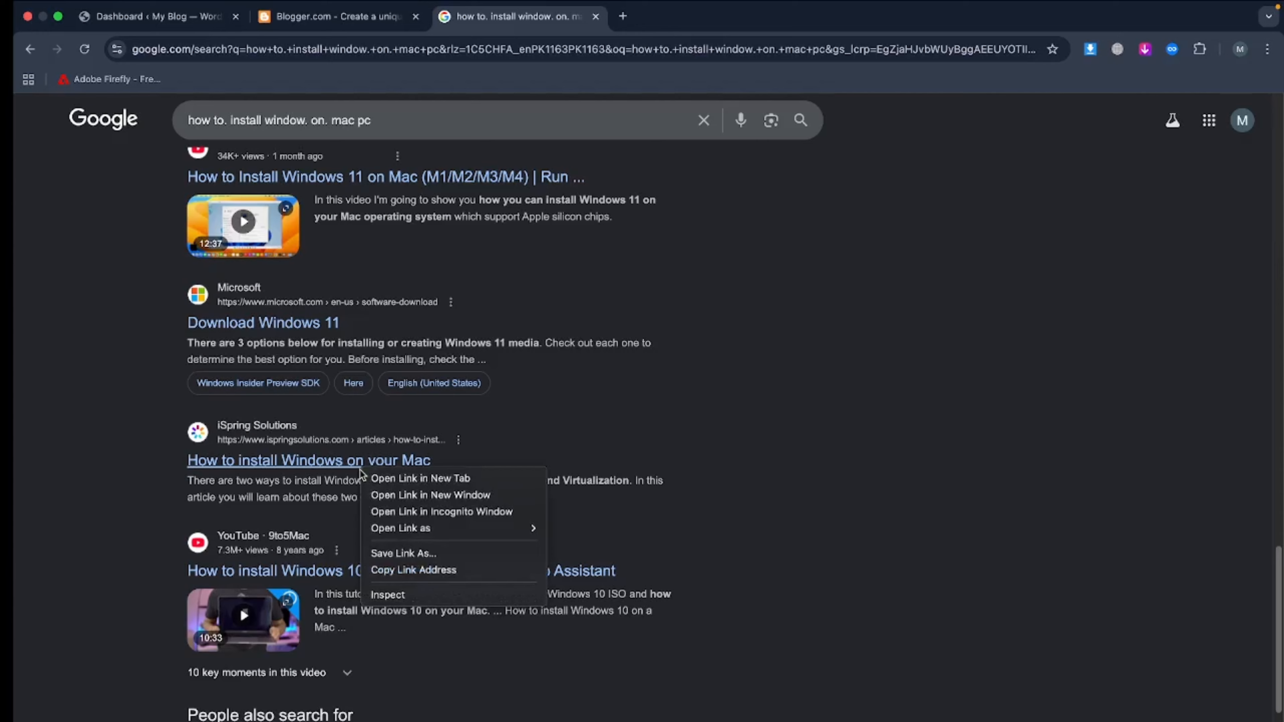
pyautogui.click(421, 477)
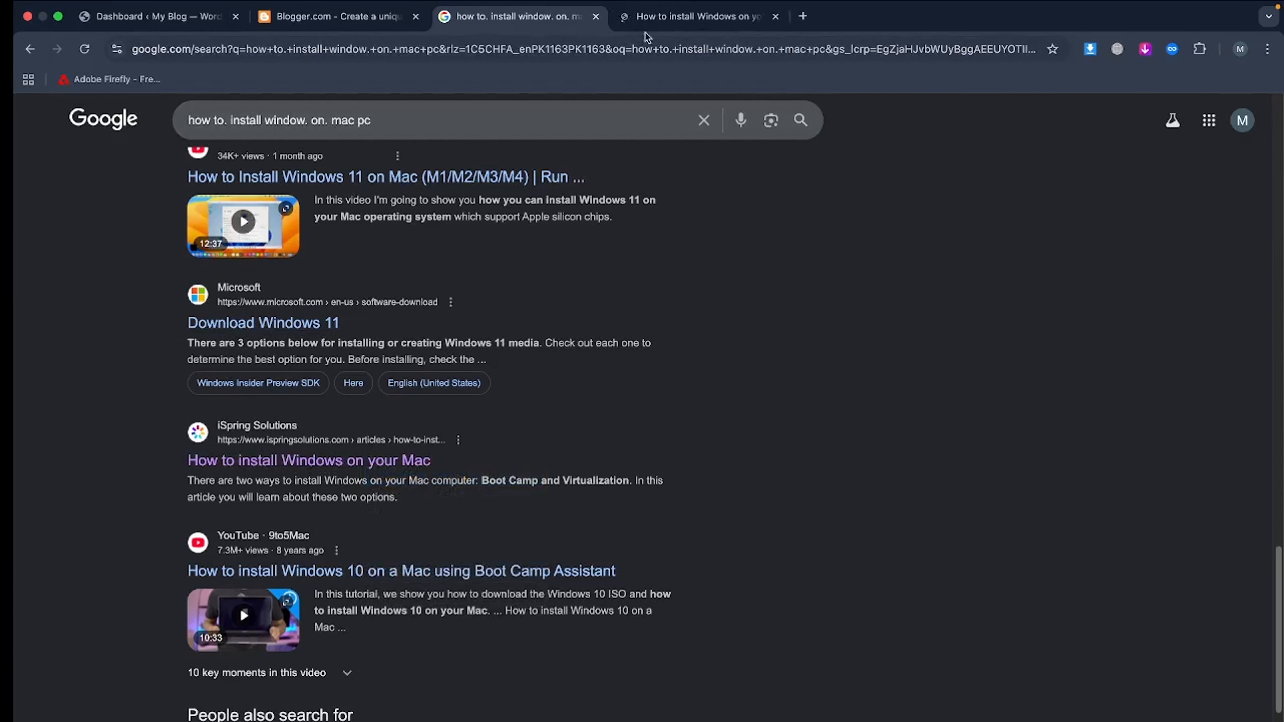
pyautogui.click(653, 20)
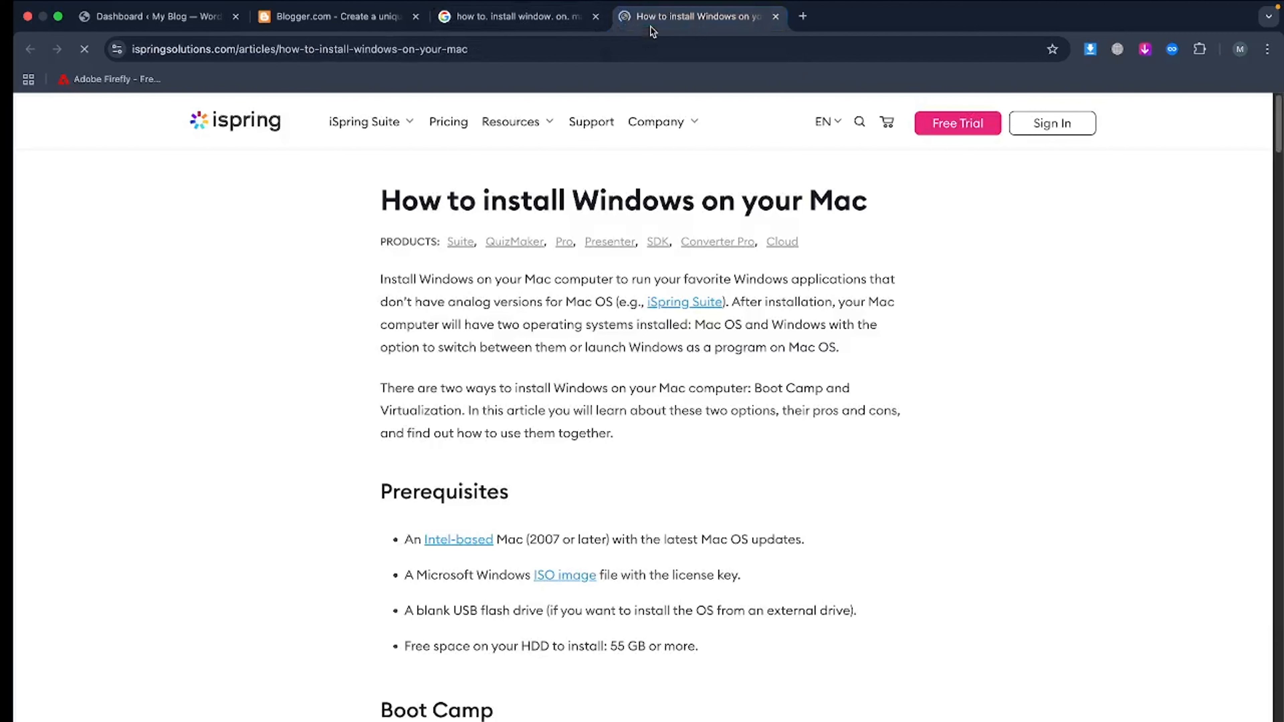
# Skim the iSpring article and select its title "How to install Windows on your Mac"
pyautogui.scroll(-20, 584, 249)
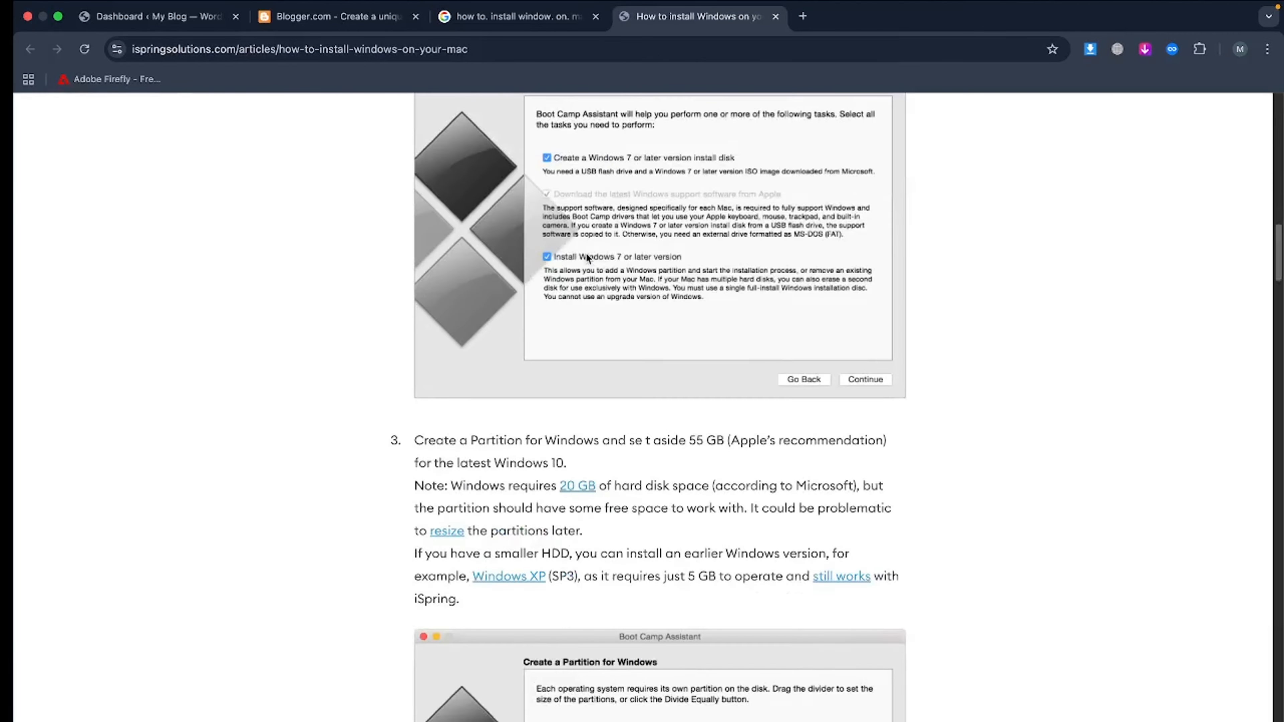
pyautogui.scroll(-15, 587, 256)
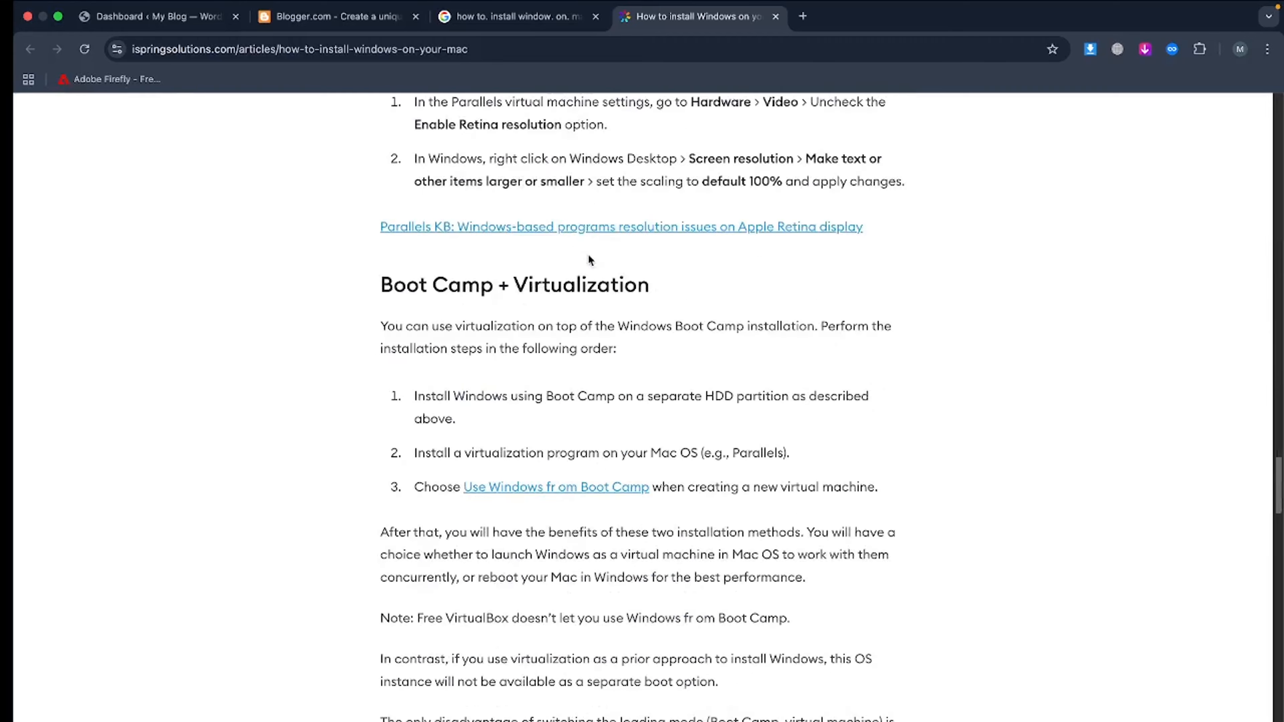
pyautogui.scroll(20, 587, 254)
pyautogui.rightClick(582, 254)
pyautogui.click(870, 254)
pyautogui.scroll(15, 811, 269)
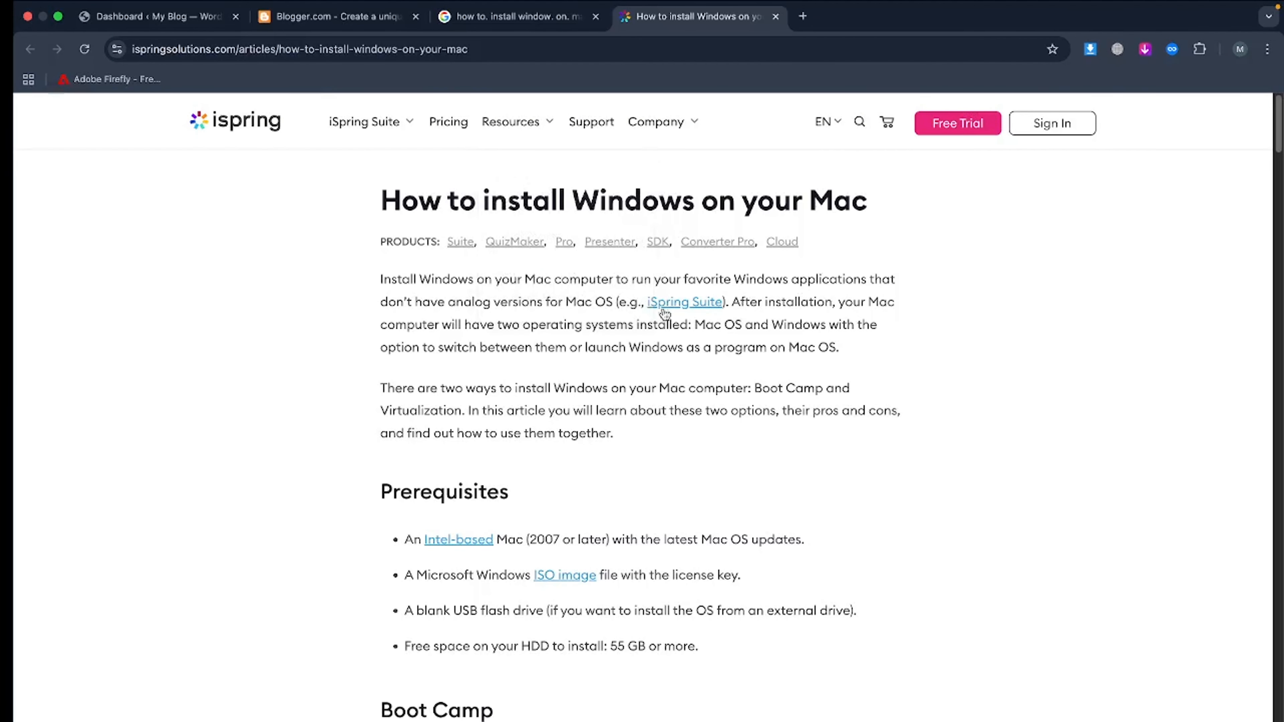
pyautogui.moveTo(383, 198); pyautogui.dragTo(858, 190)
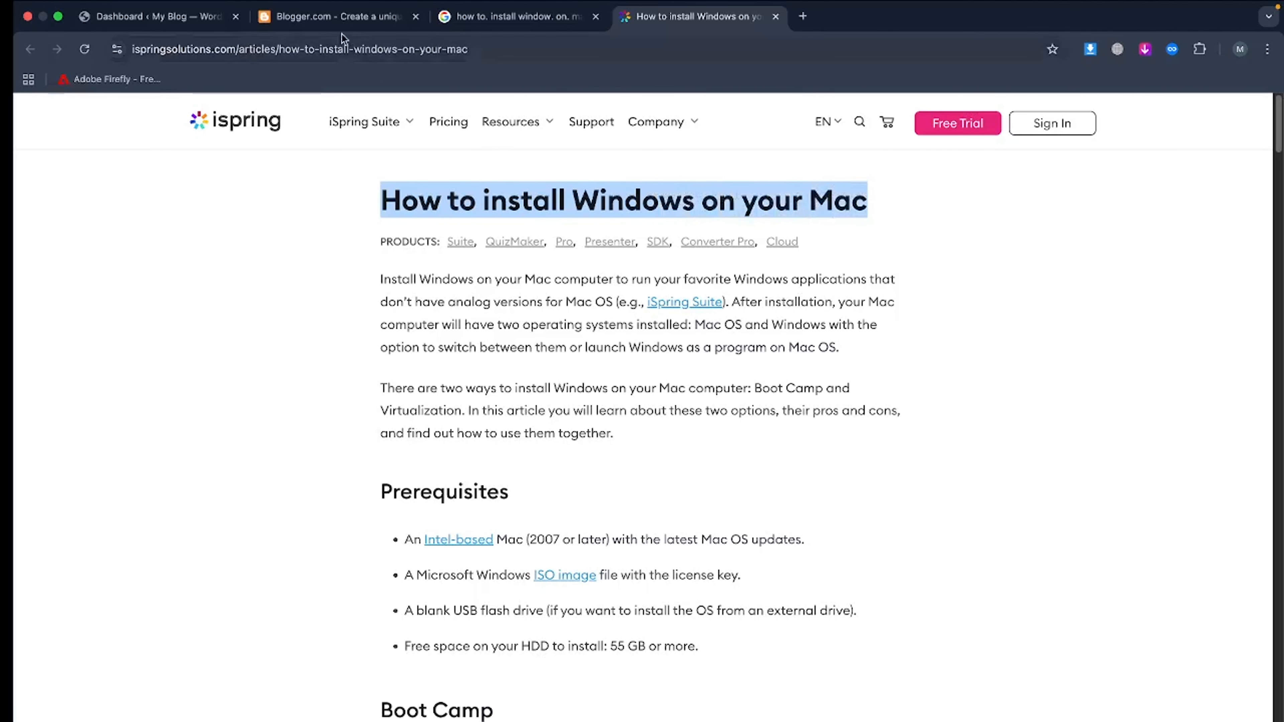
# Switch to the WordPress dashboard and open the post categories page, ready to name a new category
pyautogui.click(179, 15)
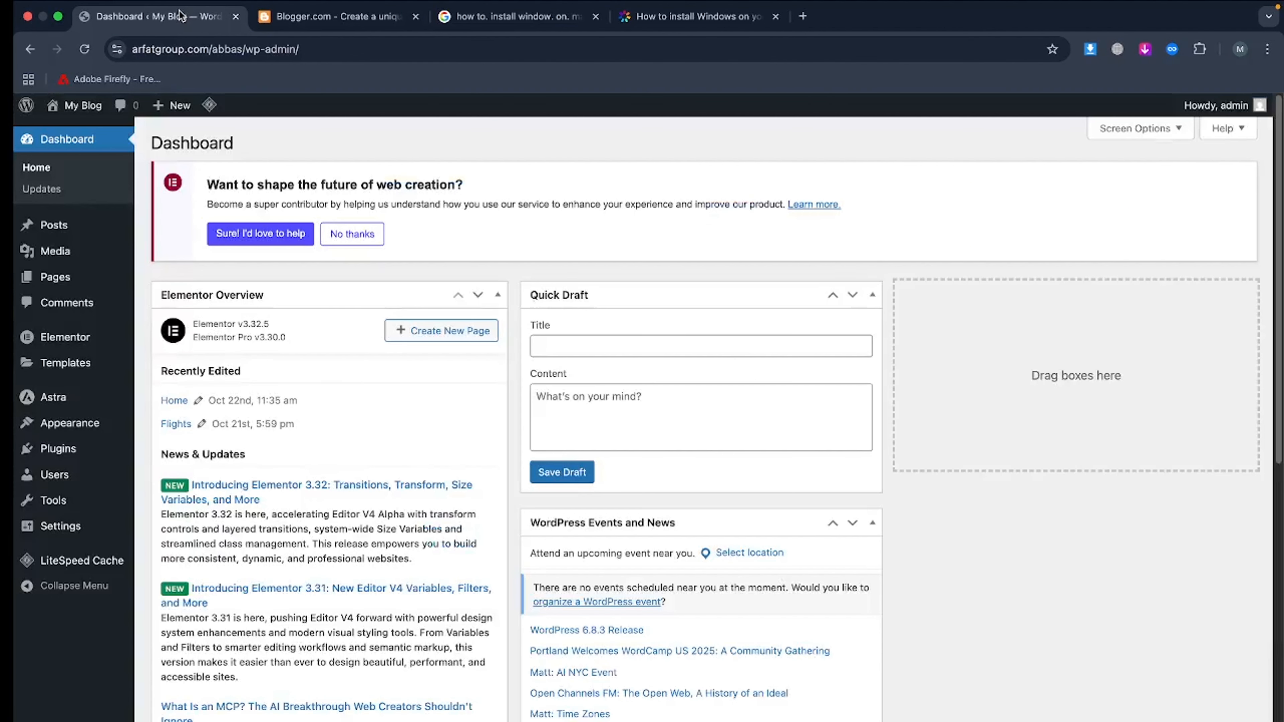
pyautogui.click(104, 233)
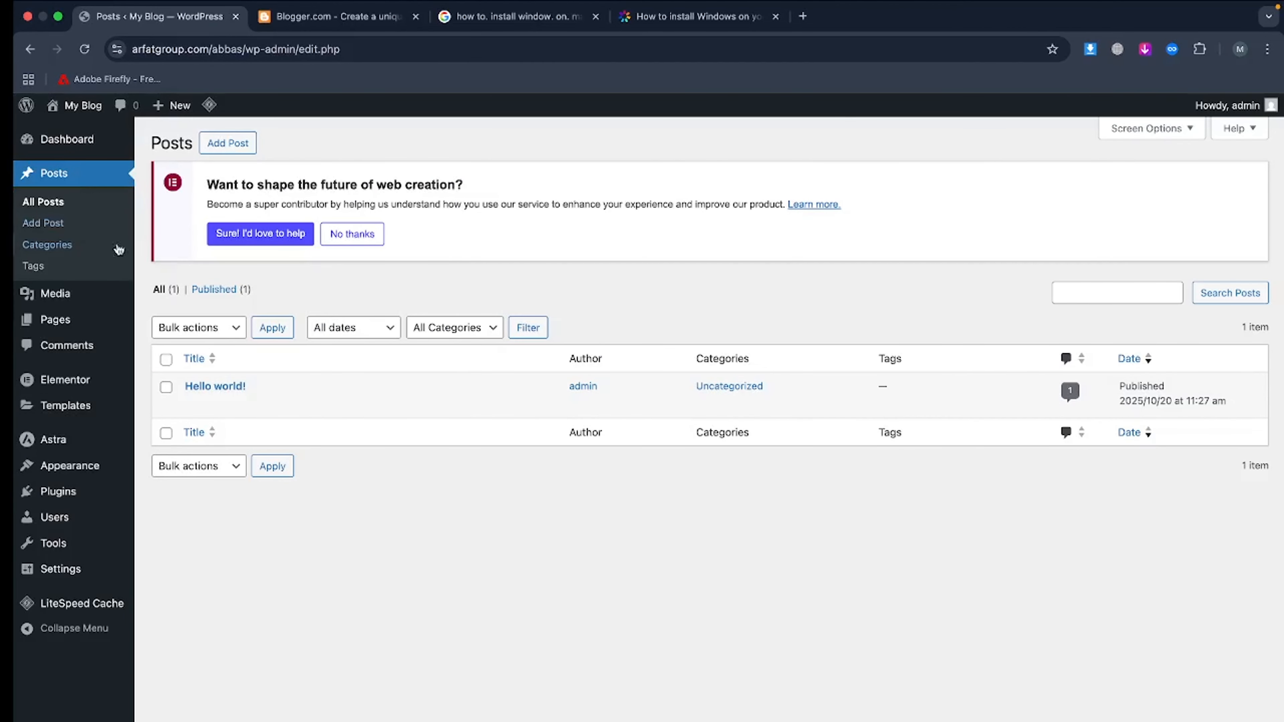
pyautogui.click(48, 254)
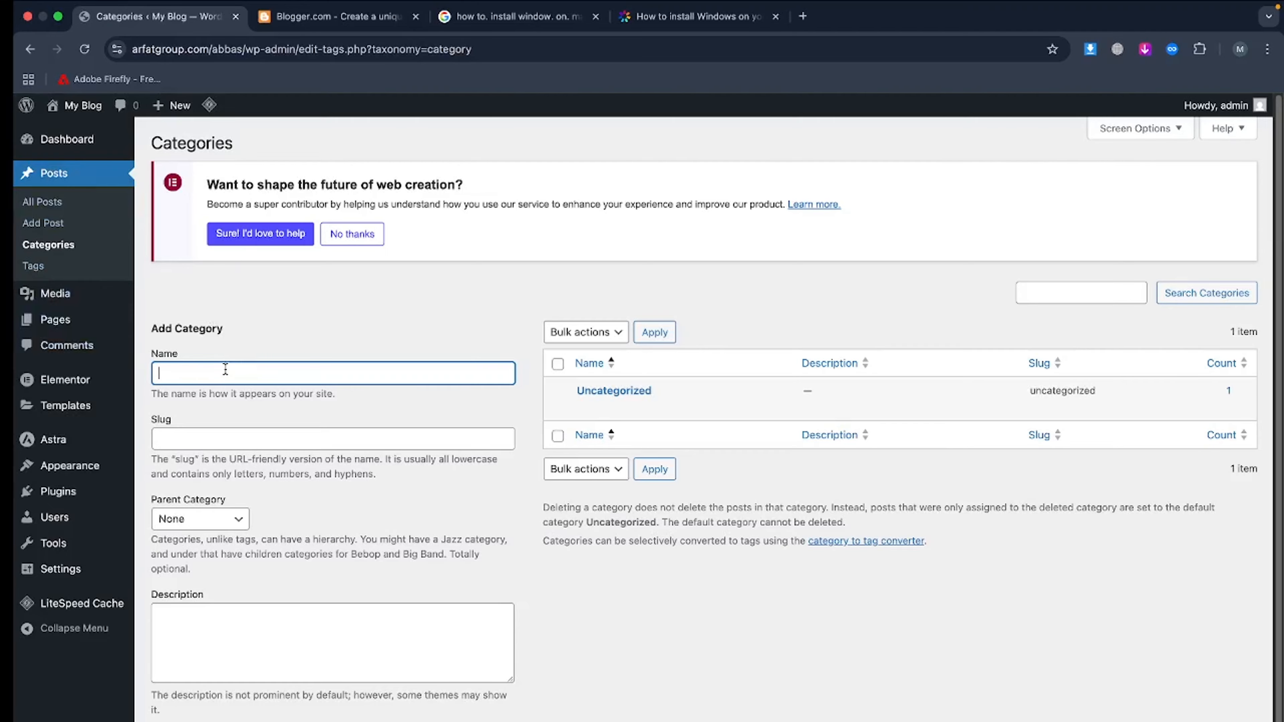
pyautogui.click(520, 32)
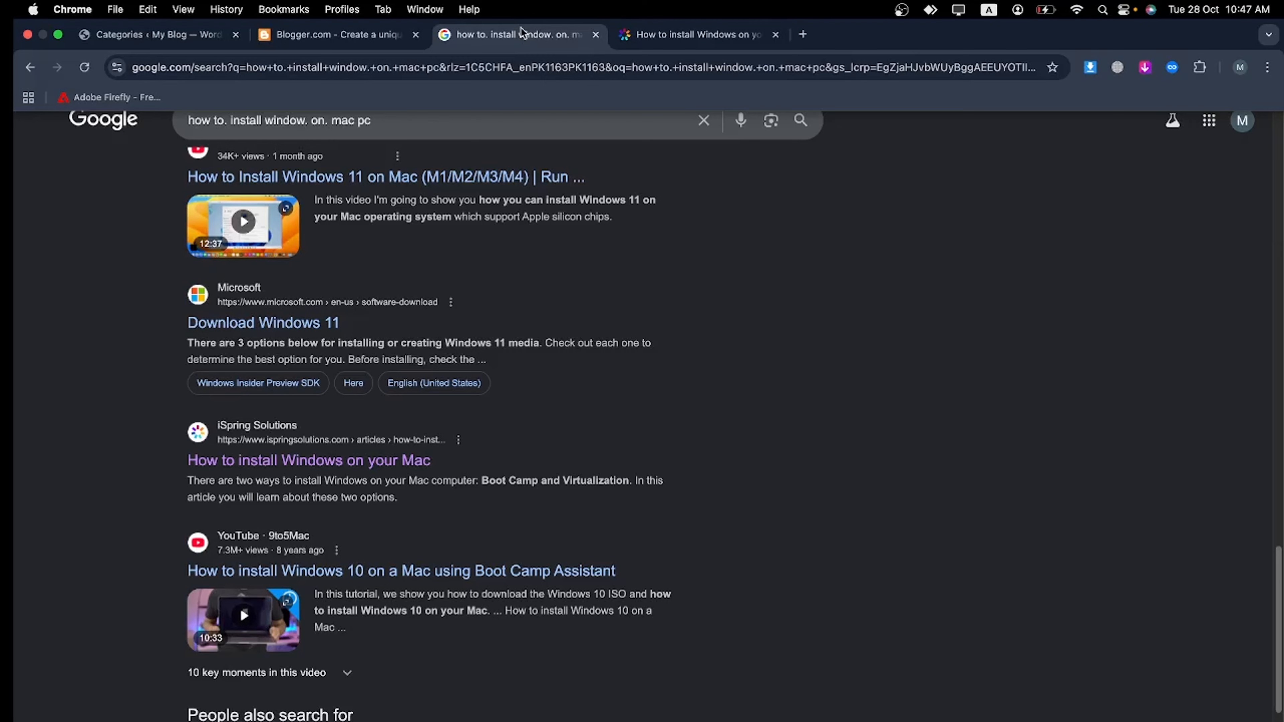
pyautogui.click(167, 35)
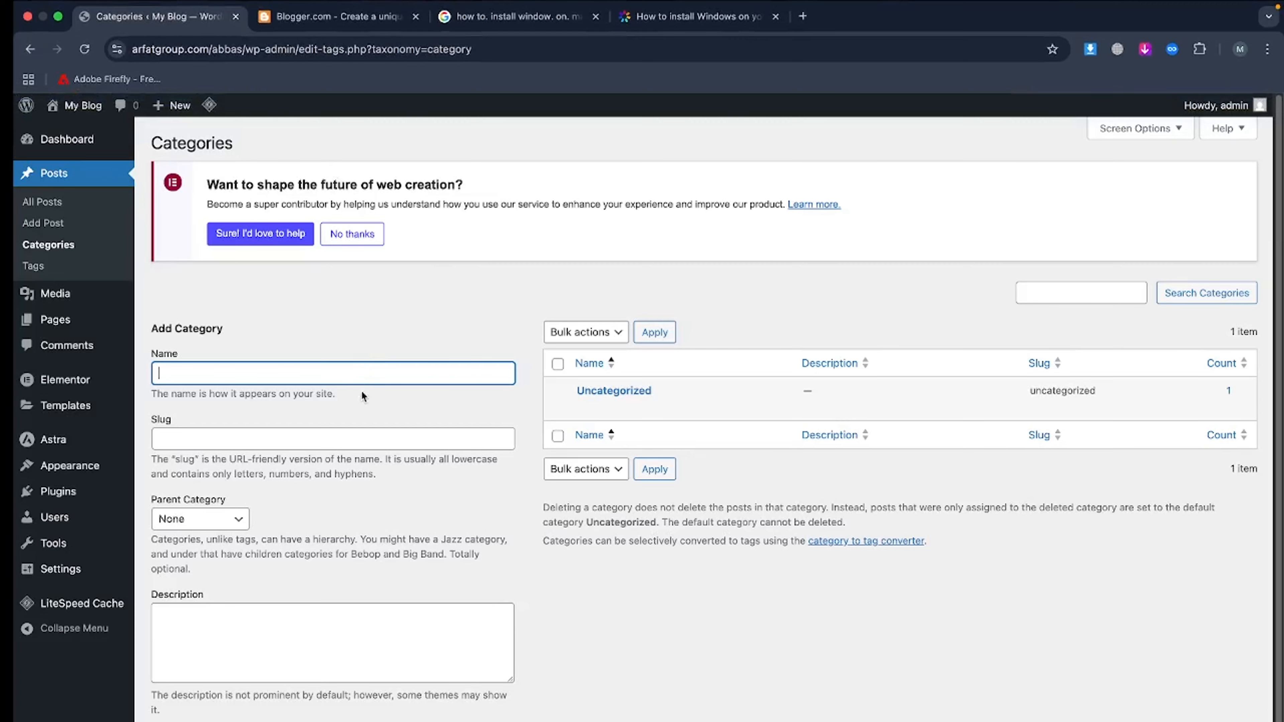
# Enter "window on mac pc" as the new category's name and copy it into the slug
pyautogui.write('window on mac pc')
pyautogui.click(514, 554)
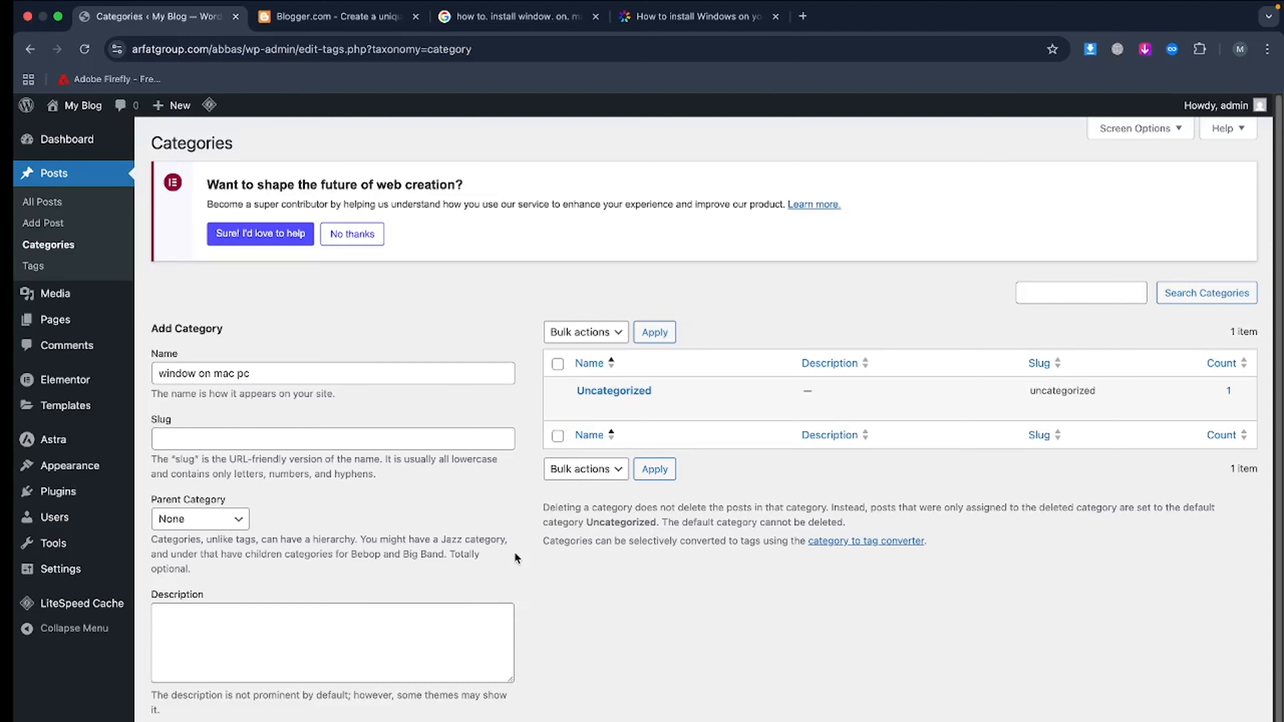
pyautogui.moveTo(298, 373); pyautogui.dragTo(183, 373)
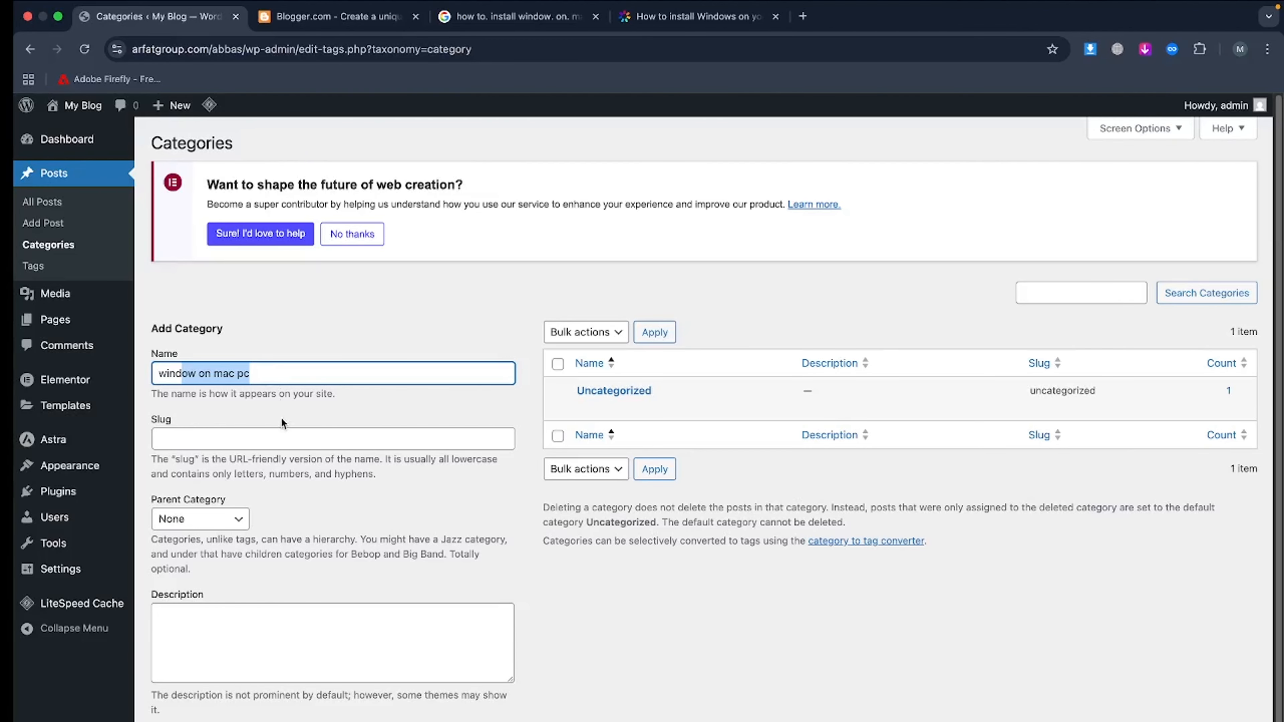
pyautogui.click(274, 433)
pyautogui.click(263, 374)
pyautogui.hotkey('ctrl', 'a')
pyautogui.hotkey('ctrl', 'c')
pyautogui.click(260, 437)
pyautogui.hotkey('ctrl', 'v')
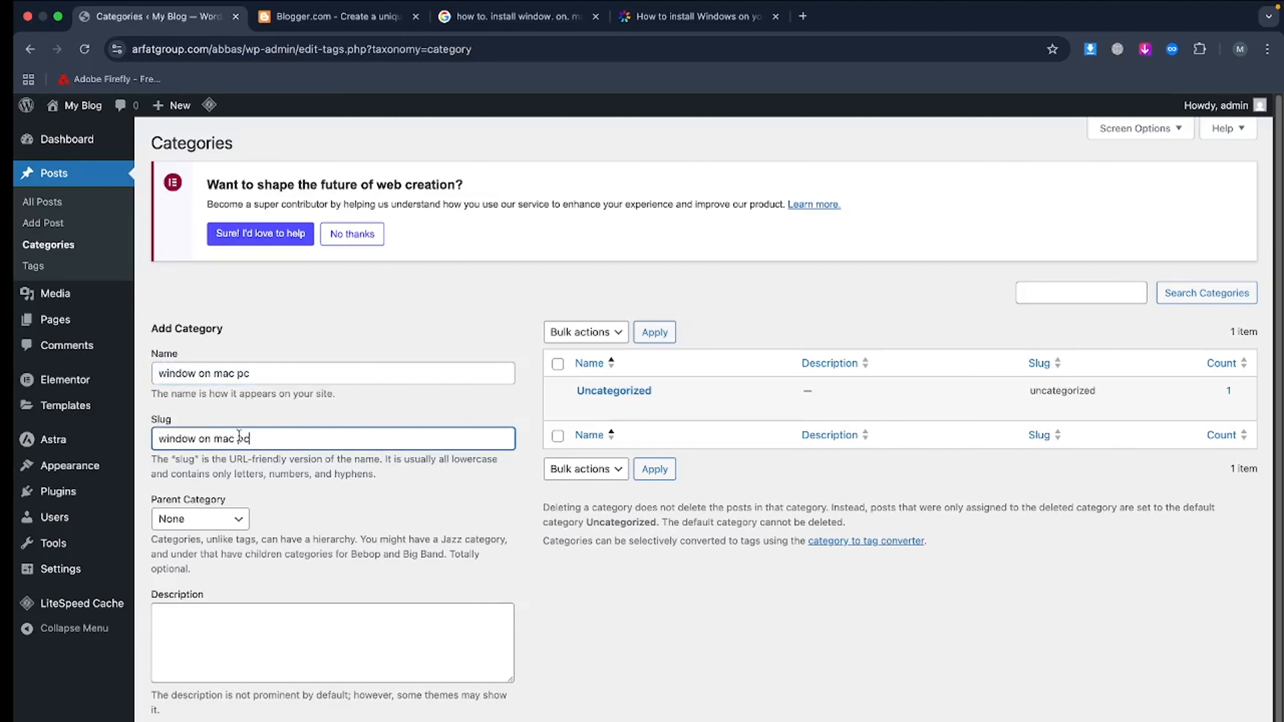
pyautogui.moveTo(237, 49); pyautogui.dragTo(450, 86)
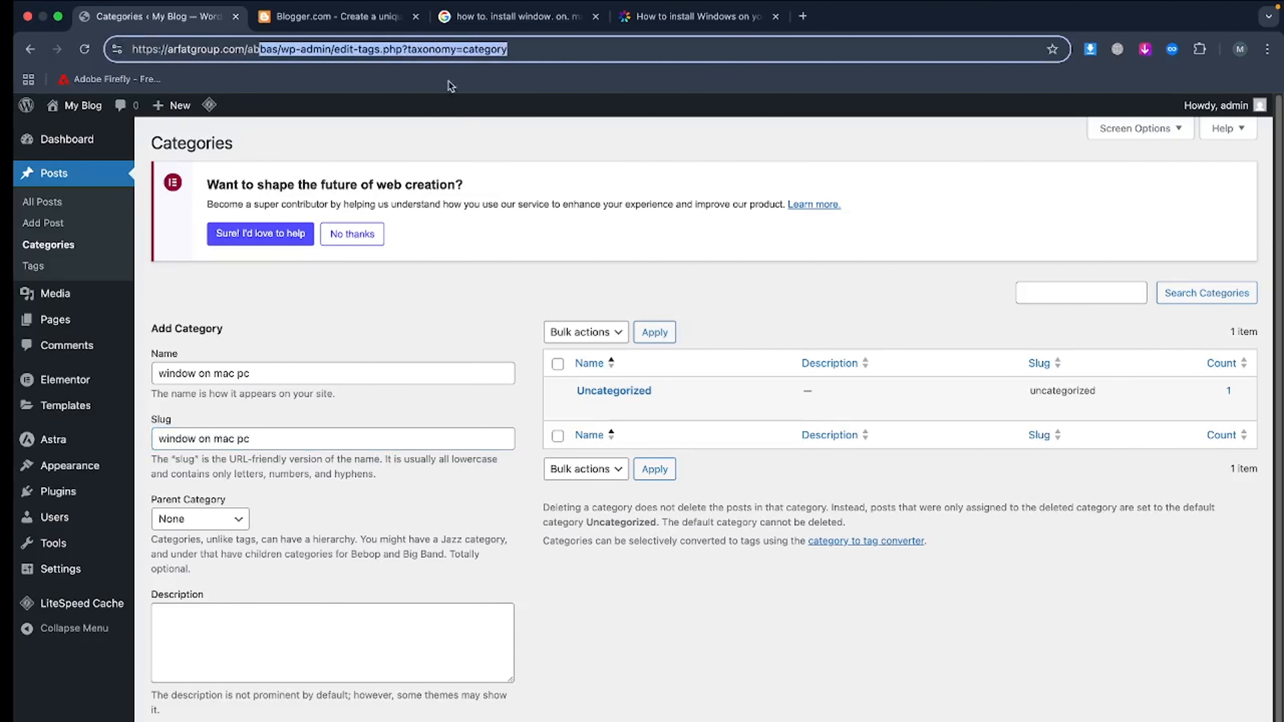
# Decline the Elementor contribution notice and add a category with the name and slug "window on mac pc"
pyautogui.click(344, 233)
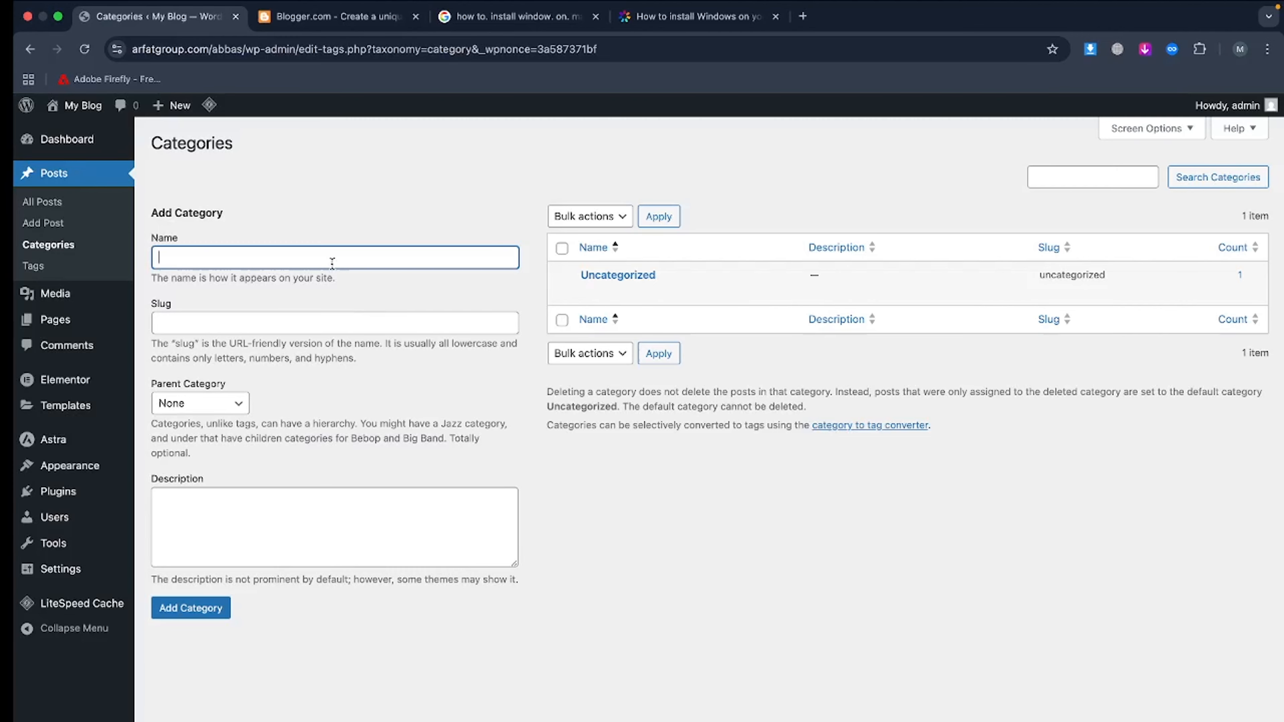
pyautogui.press('super+v')
pyautogui.click(305, 322)
pyautogui.press('super+v')
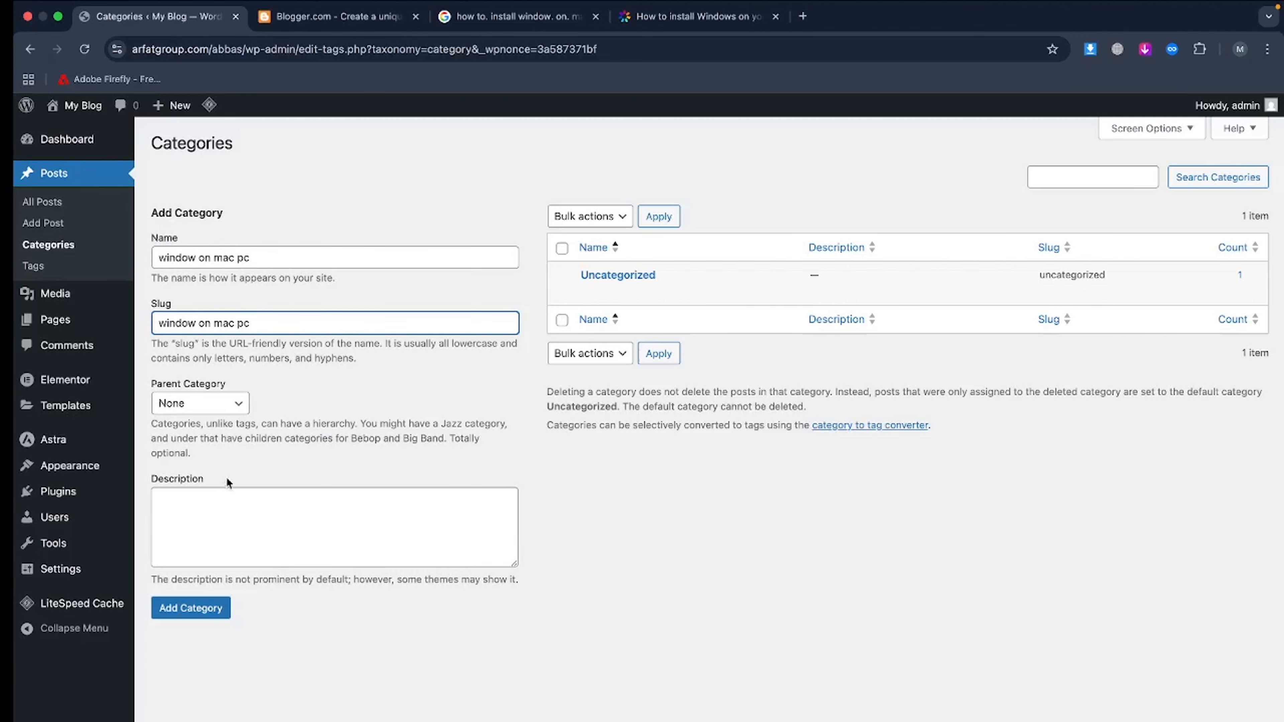
pyautogui.click(191, 608)
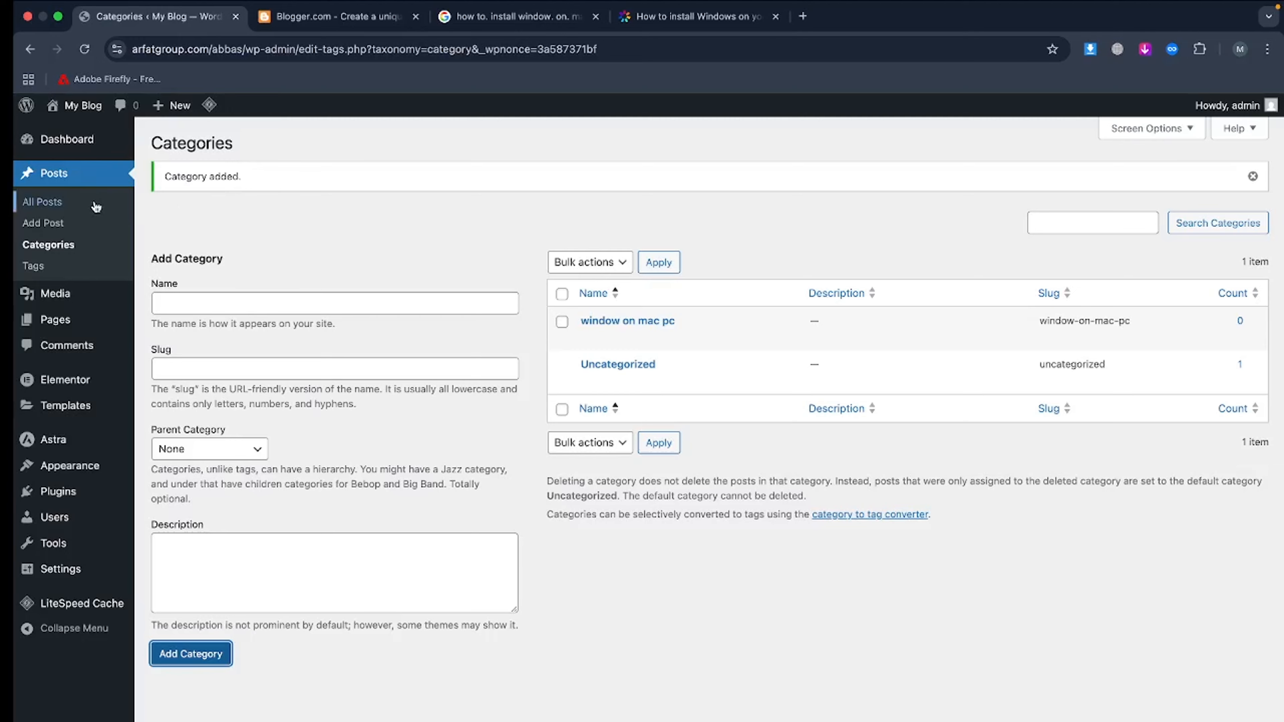
# Create a new post titled "How to install Windows on your Mac", taking the title from the iSpring article
pyautogui.click(49, 201)
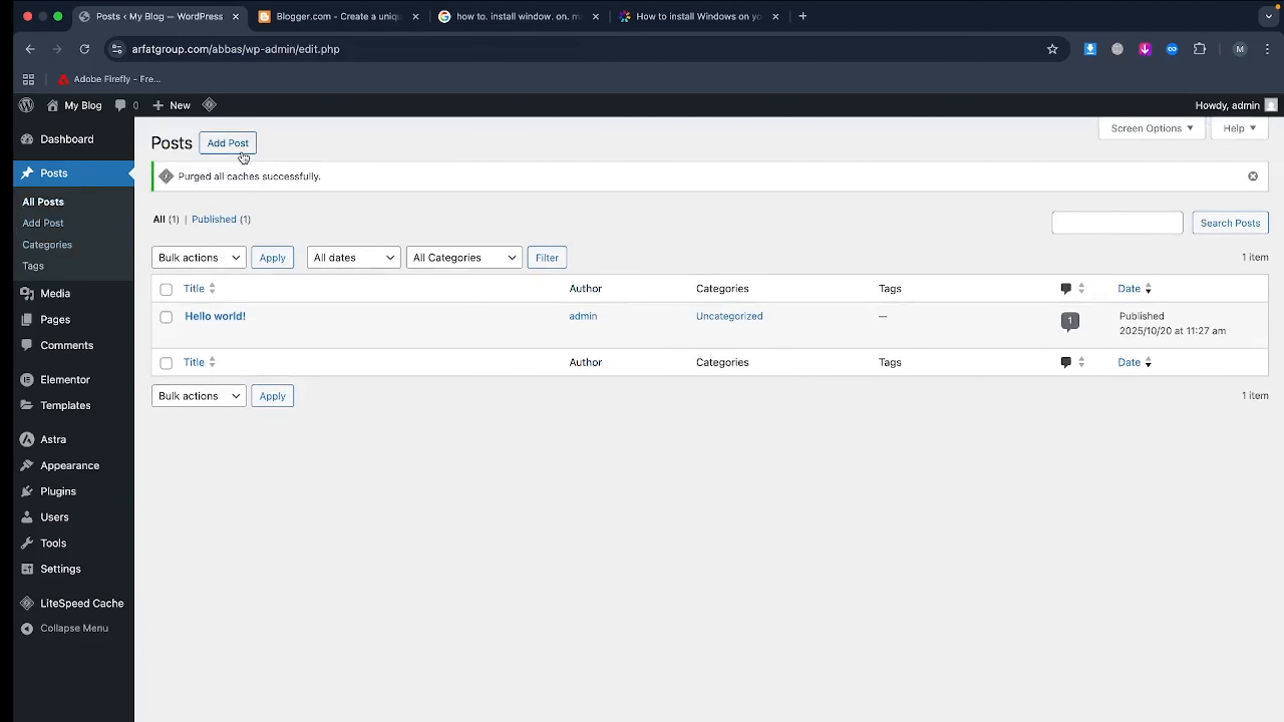
pyautogui.click(241, 154)
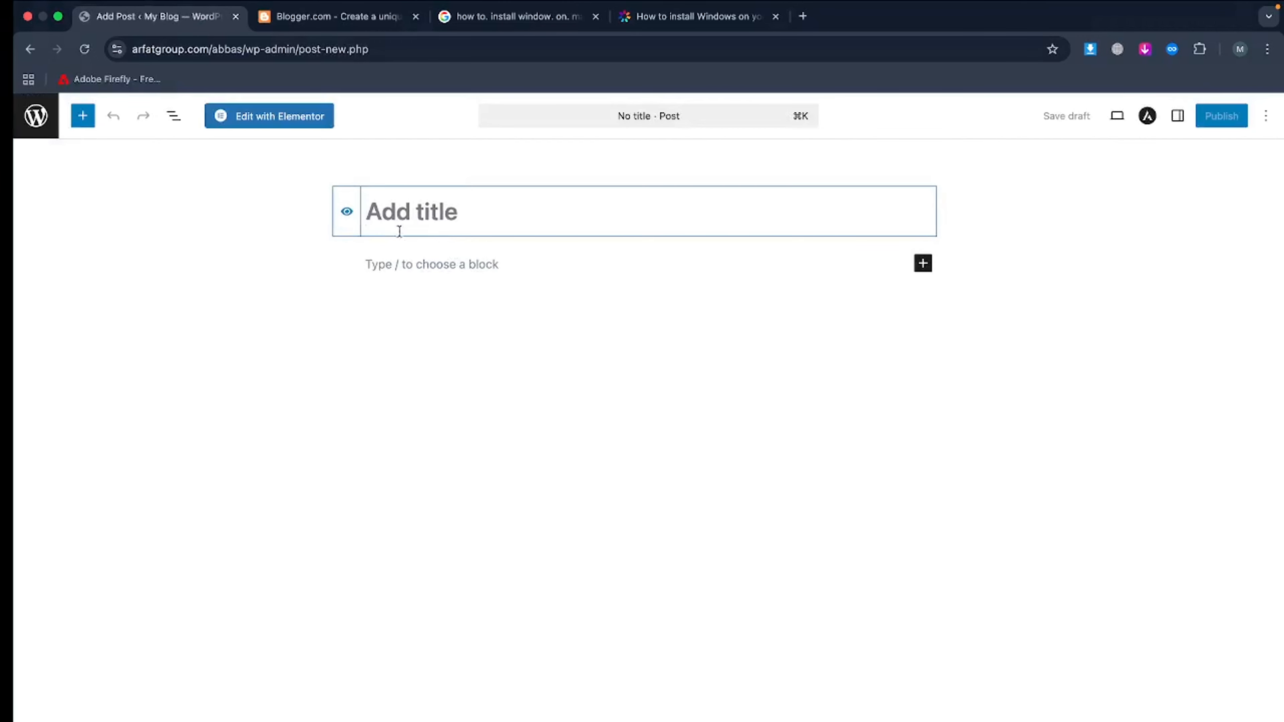
pyautogui.click(682, 17)
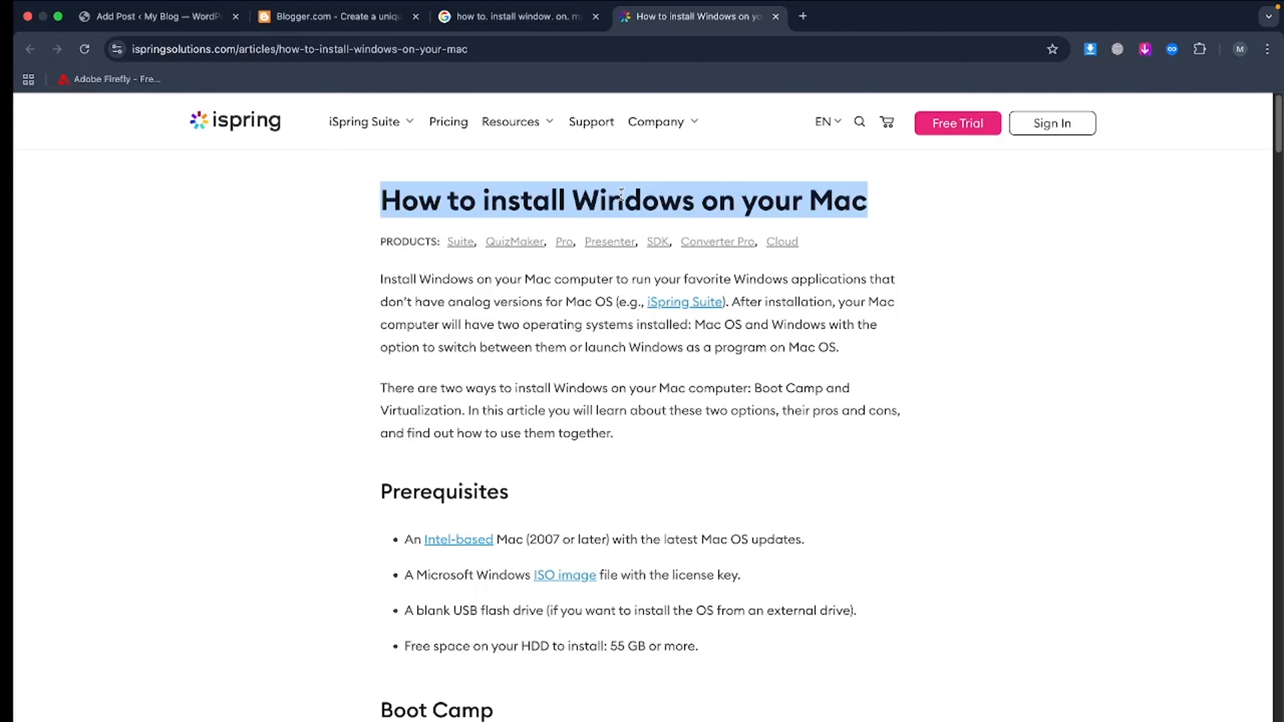
pyautogui.click(161, 18)
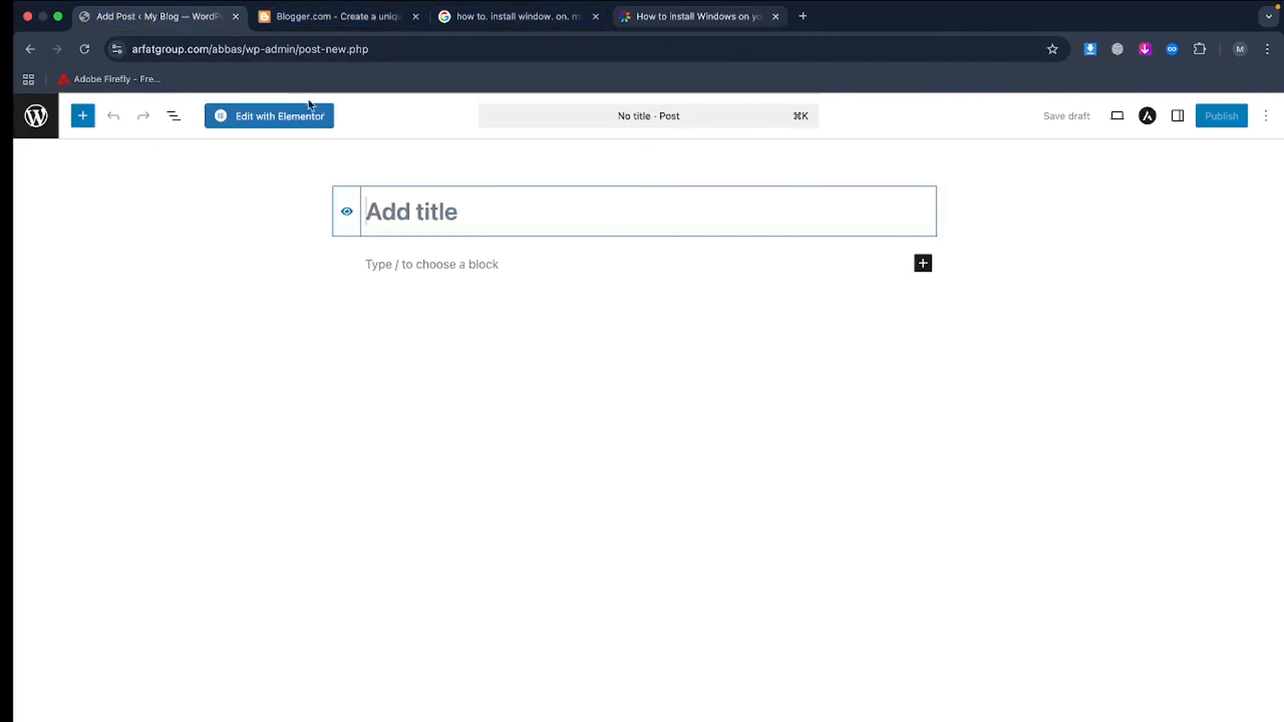
pyautogui.write('How to install Windows on your Mac')
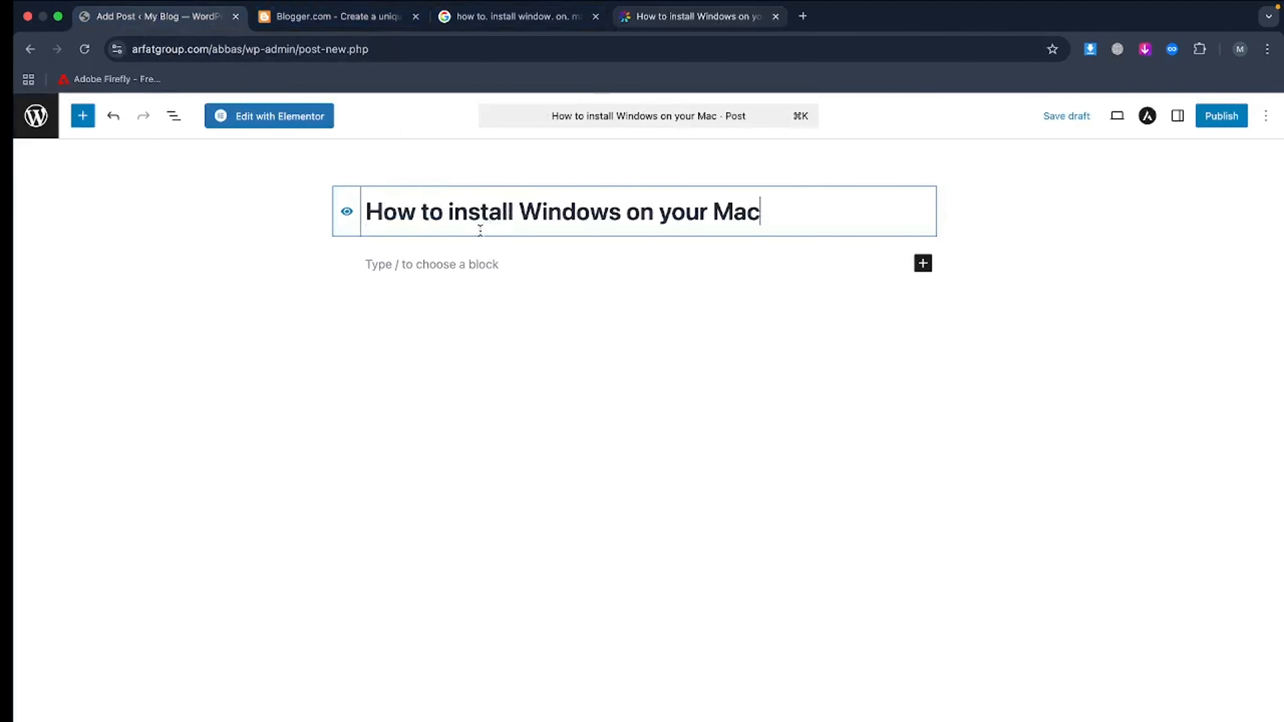
# Place the cursor in the new post's empty body and switch to the opening paragraphs of the iSpring article
pyautogui.click(470, 263)
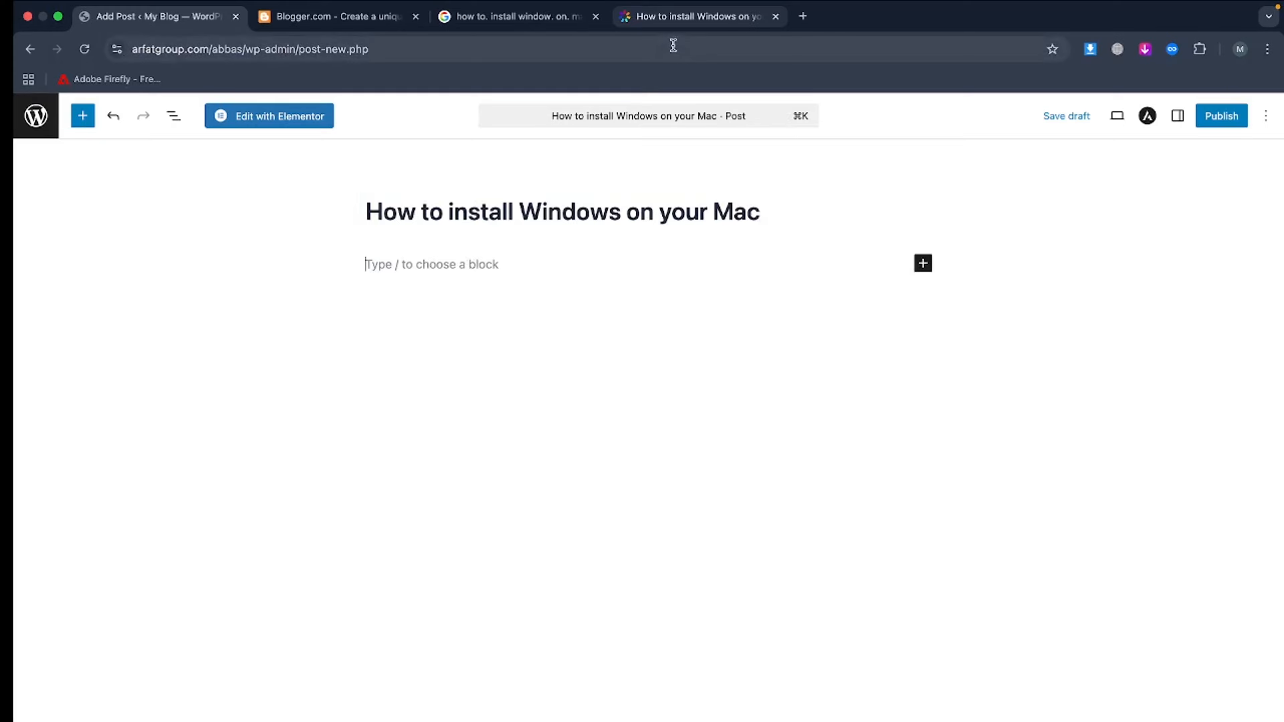
pyautogui.click(672, 26)
pyautogui.scroll(-2, 559, 244)
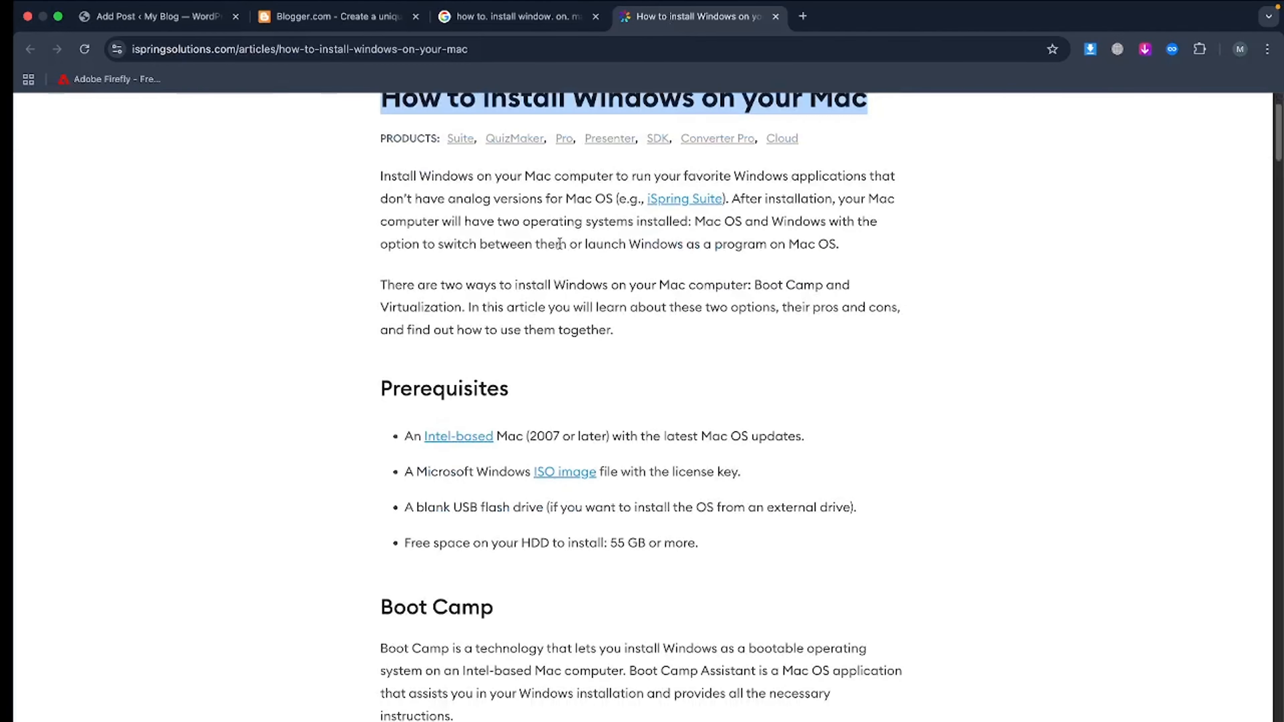
pyautogui.moveTo(381, 177); pyautogui.dragTo(767, 244)
pyautogui.scroll(-3, 854, 296)
pyautogui.scroll(-20, 858, 288)
pyautogui.rightClick(847, 270)
pyautogui.click(921, 165)
pyautogui.tripleClick(767, 244)
pyautogui.press('super+a')
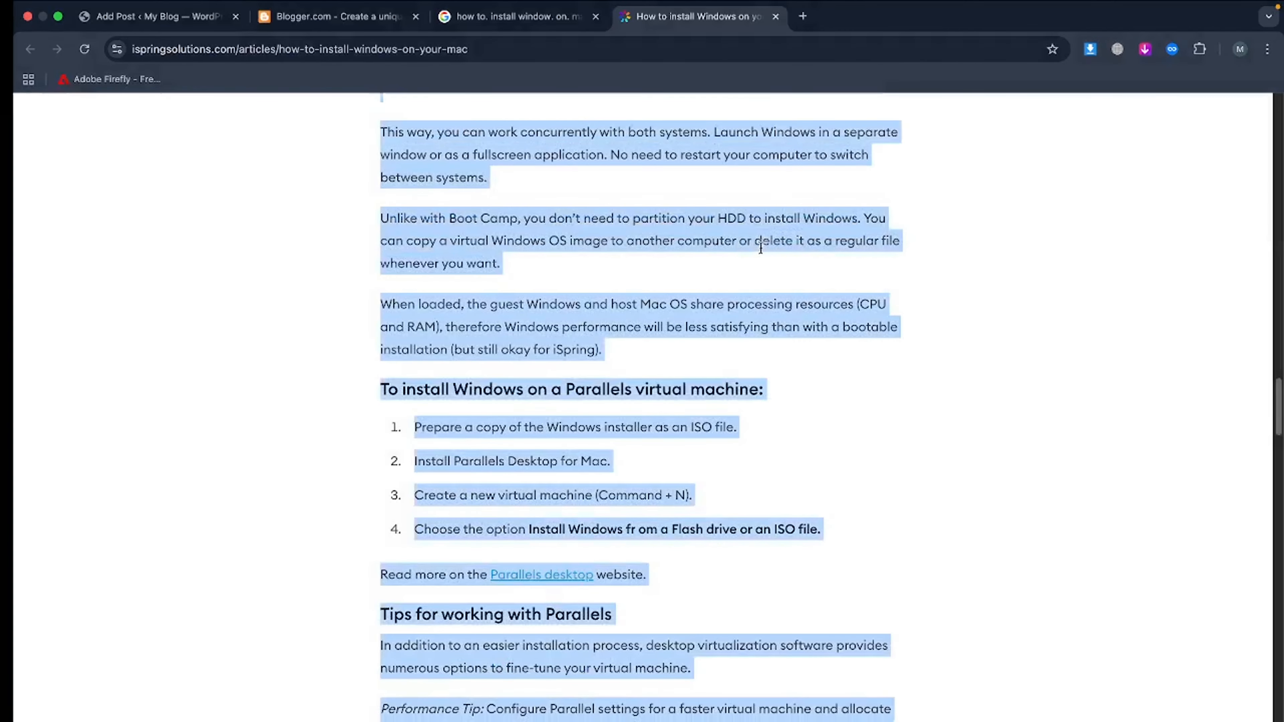
pyautogui.scroll(-10, 977, 338)
pyautogui.scroll(-10, 976, 334)
pyautogui.scroll(-15, 946, 350)
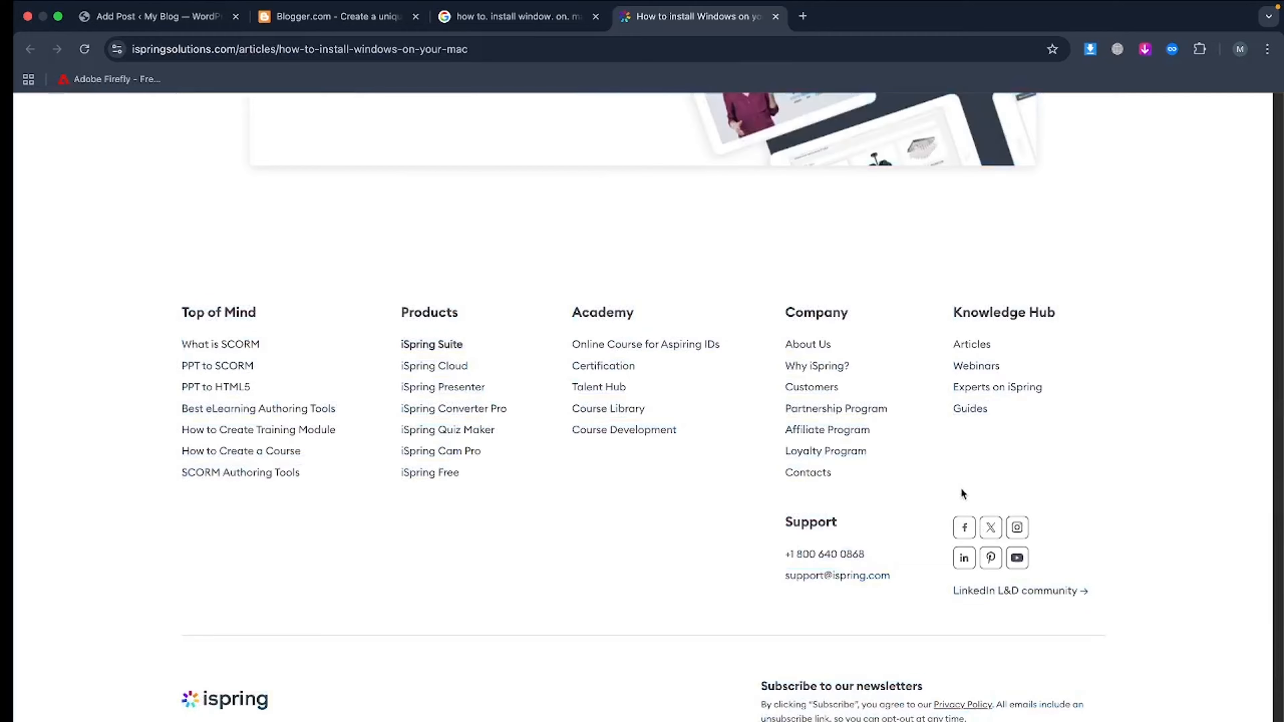
# Copy the article's text from its first paragraph through the last FAQ answer and paste it into the post body
pyautogui.scroll(15, 972, 334)
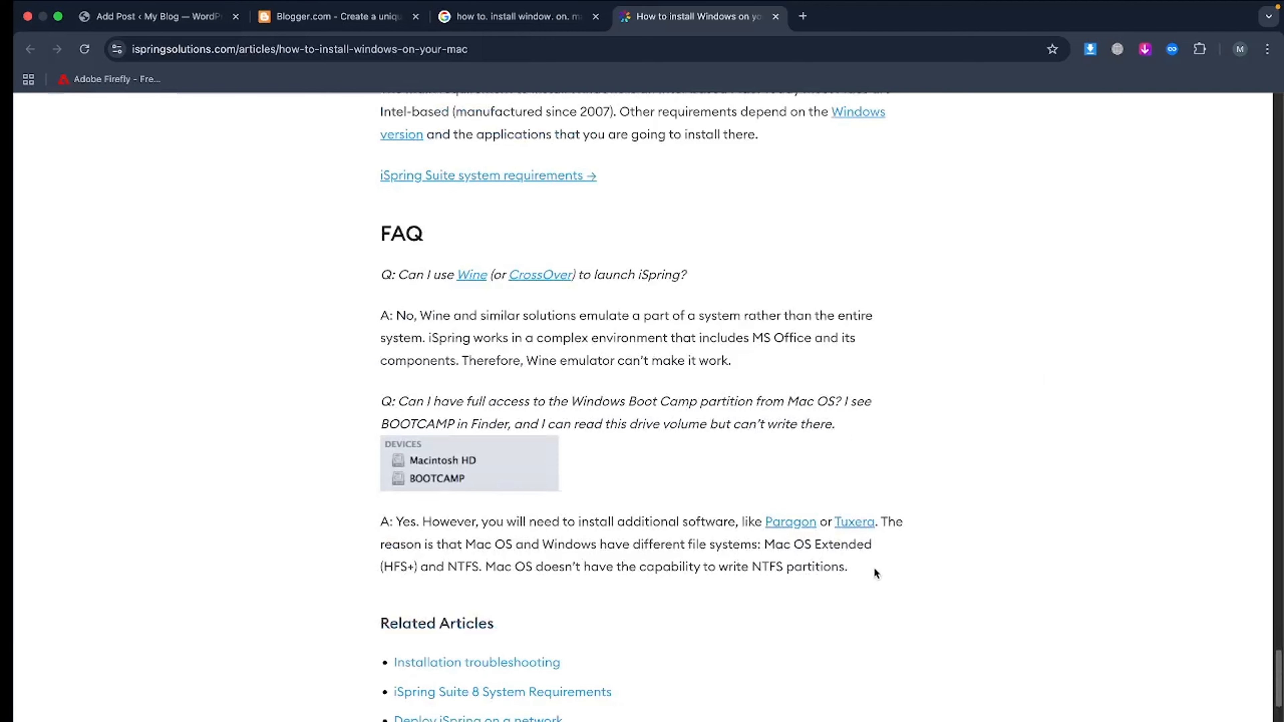
pyautogui.moveTo(875, 569); pyautogui.dragTo(380, 273)
pyautogui.scroll(-8, 548, 152)
pyautogui.scroll(20, 544, 144)
pyautogui.scroll(20, 521, 140)
pyautogui.scroll(8, 508, 134)
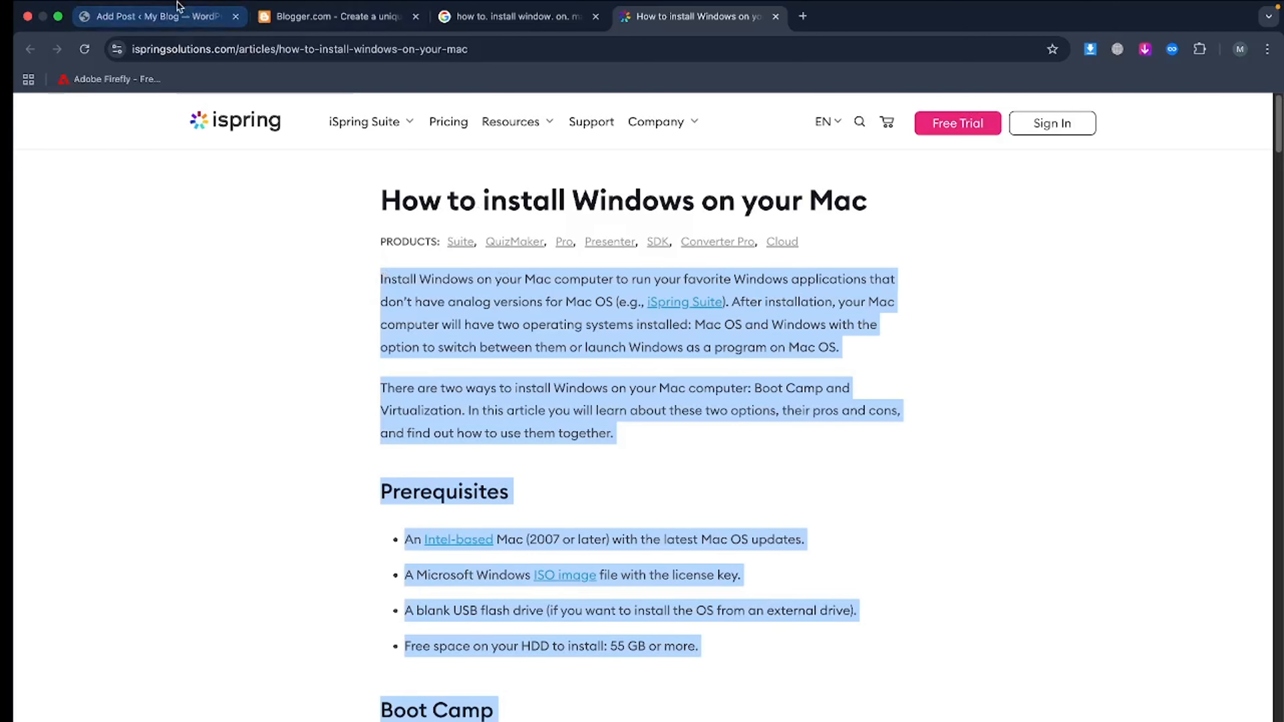
pyautogui.click(161, 35)
pyautogui.press('super+v')
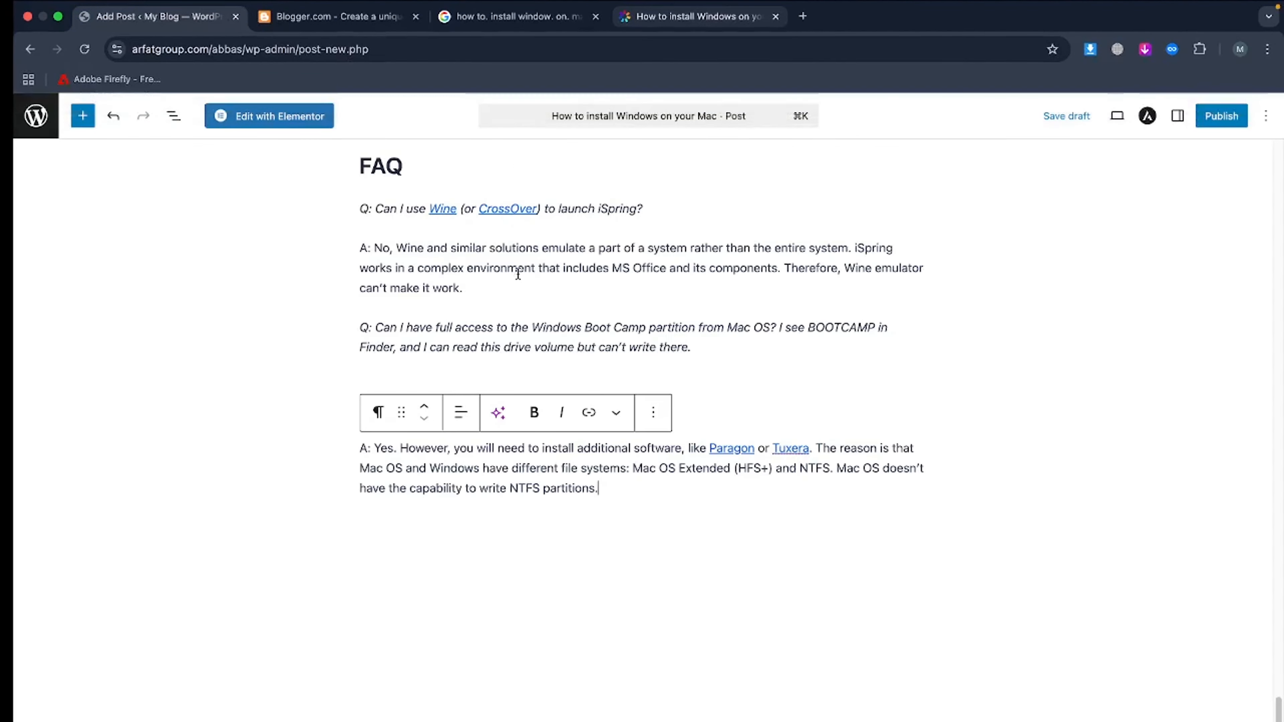
pyautogui.scroll(20, 798, 248)
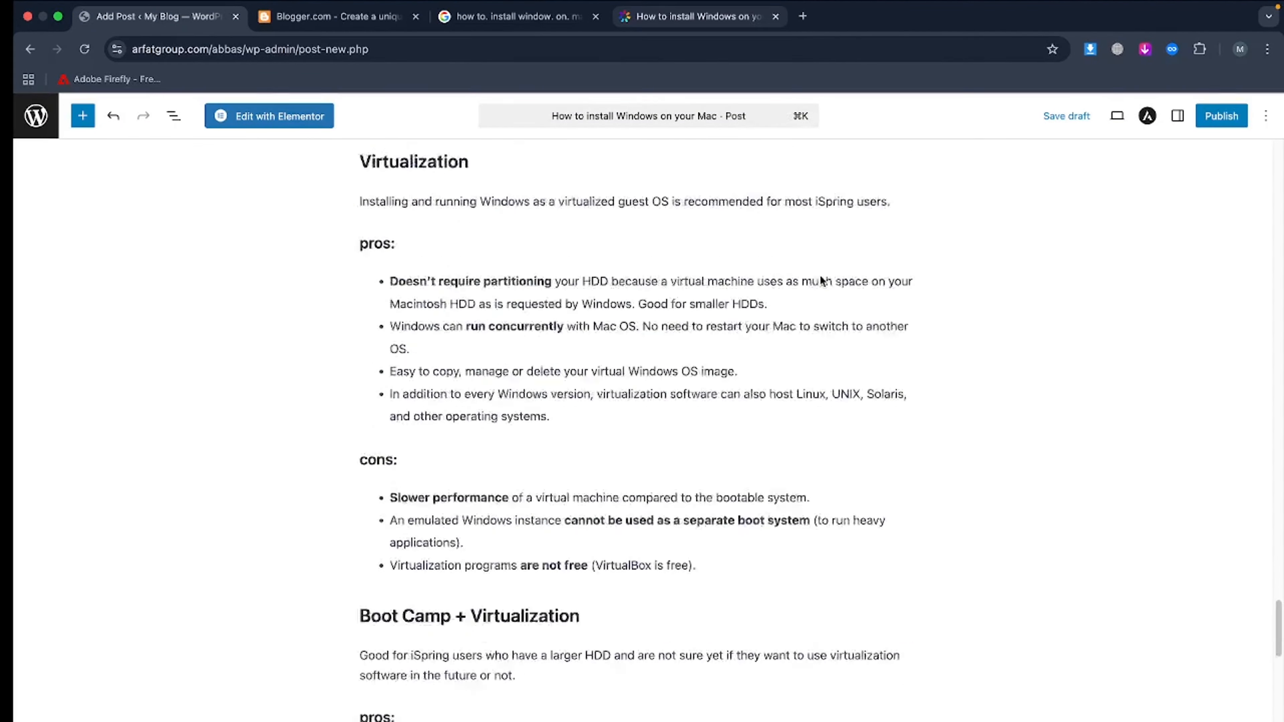
pyautogui.scroll(15, 763, 269)
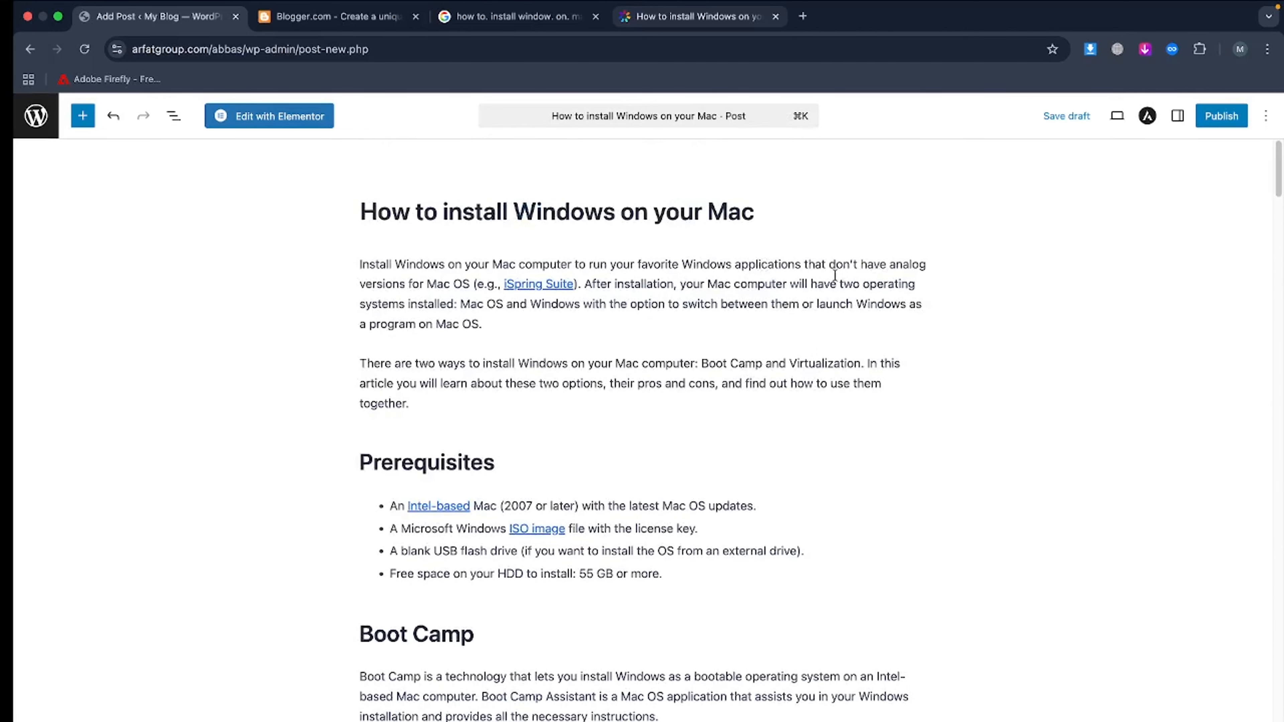
pyautogui.click(784, 265)
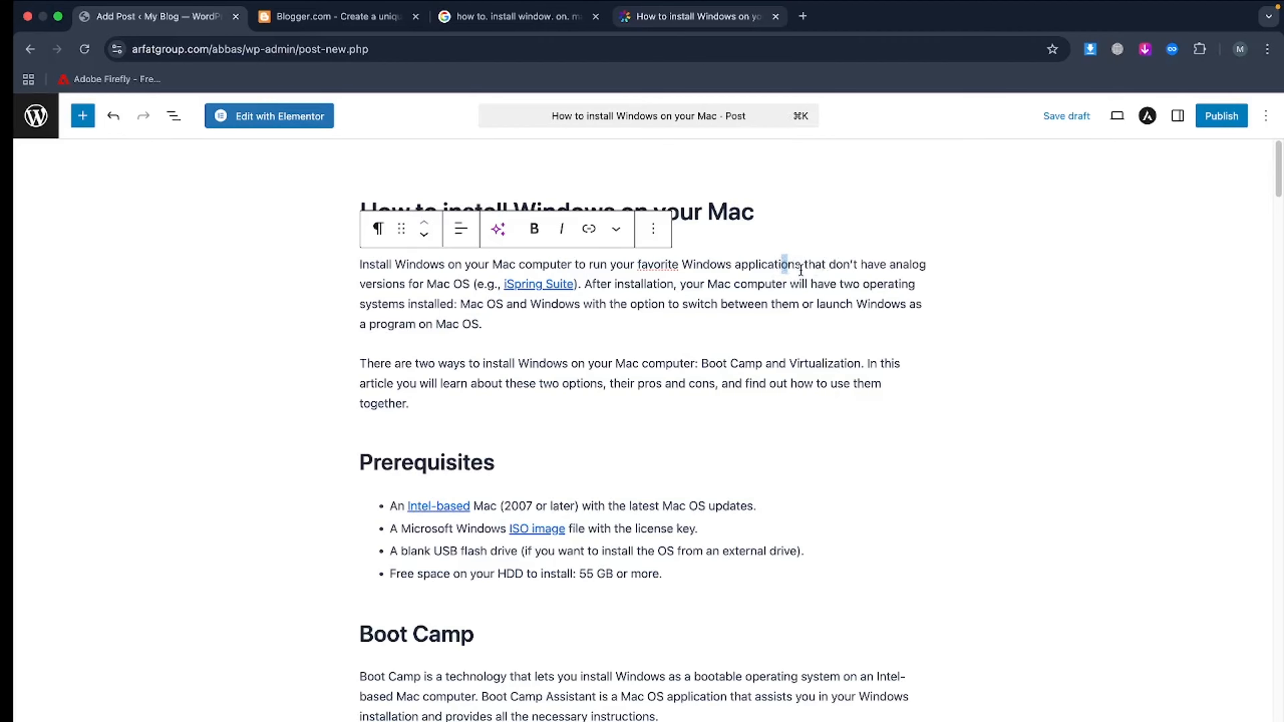
pyautogui.moveTo(800, 271); pyautogui.dragTo(742, 259)
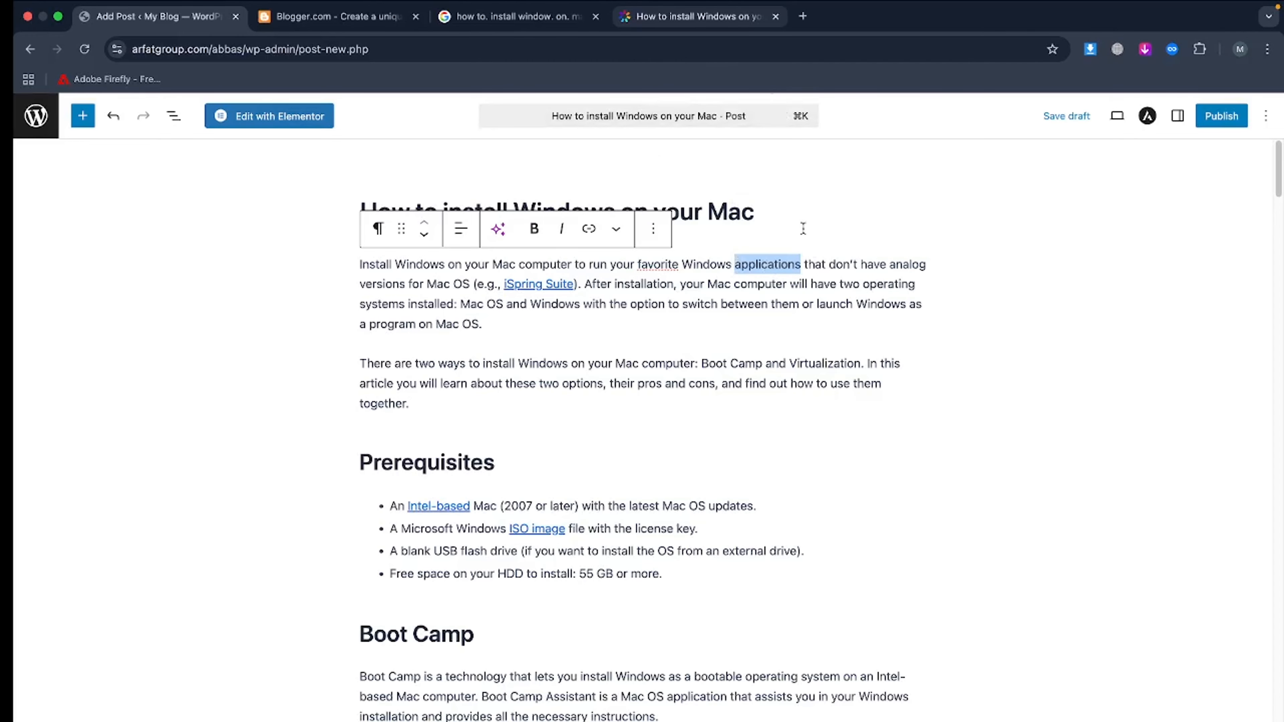
pyautogui.click(359, 14)
pyautogui.click(371, 51)
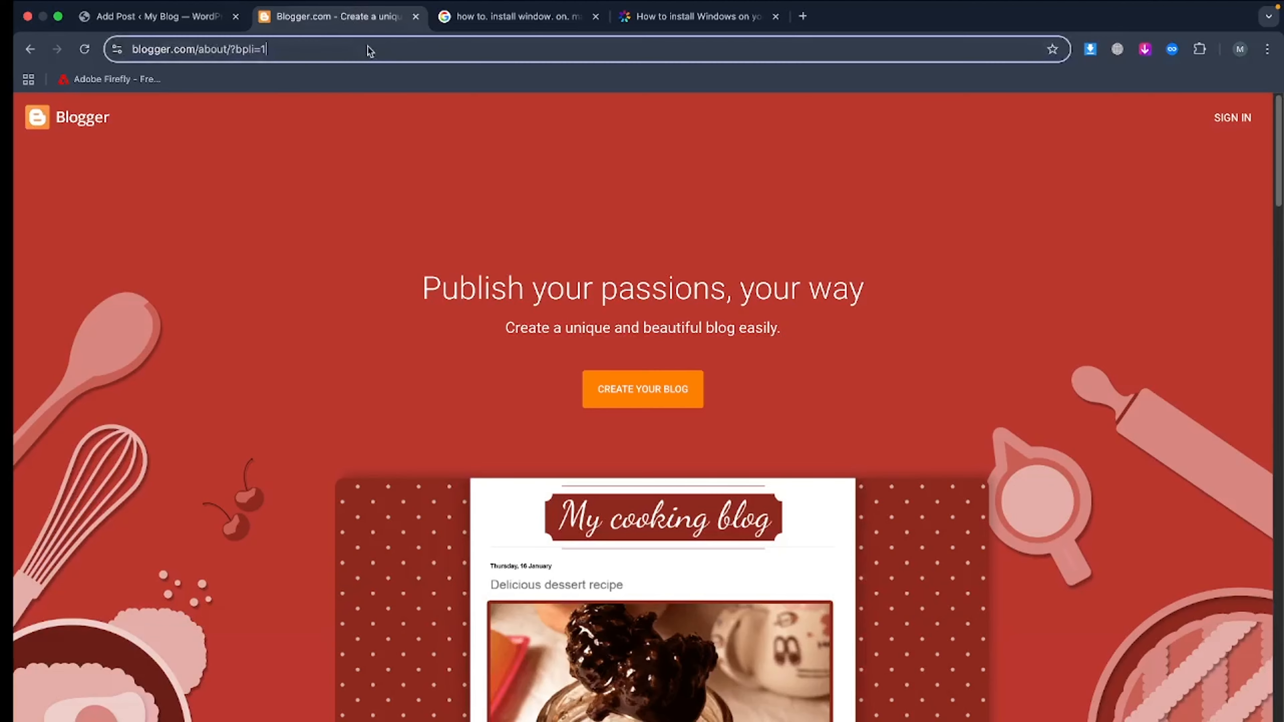
pyautogui.click(201, 15)
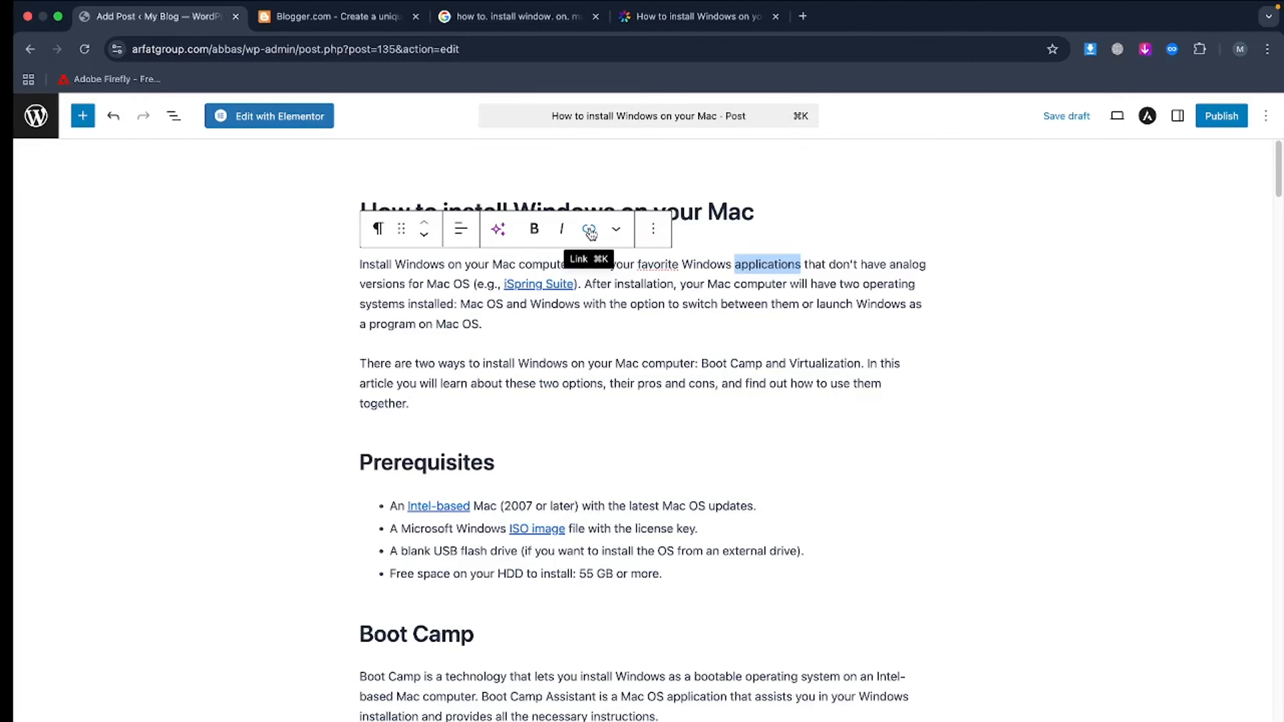
pyautogui.click(589, 230)
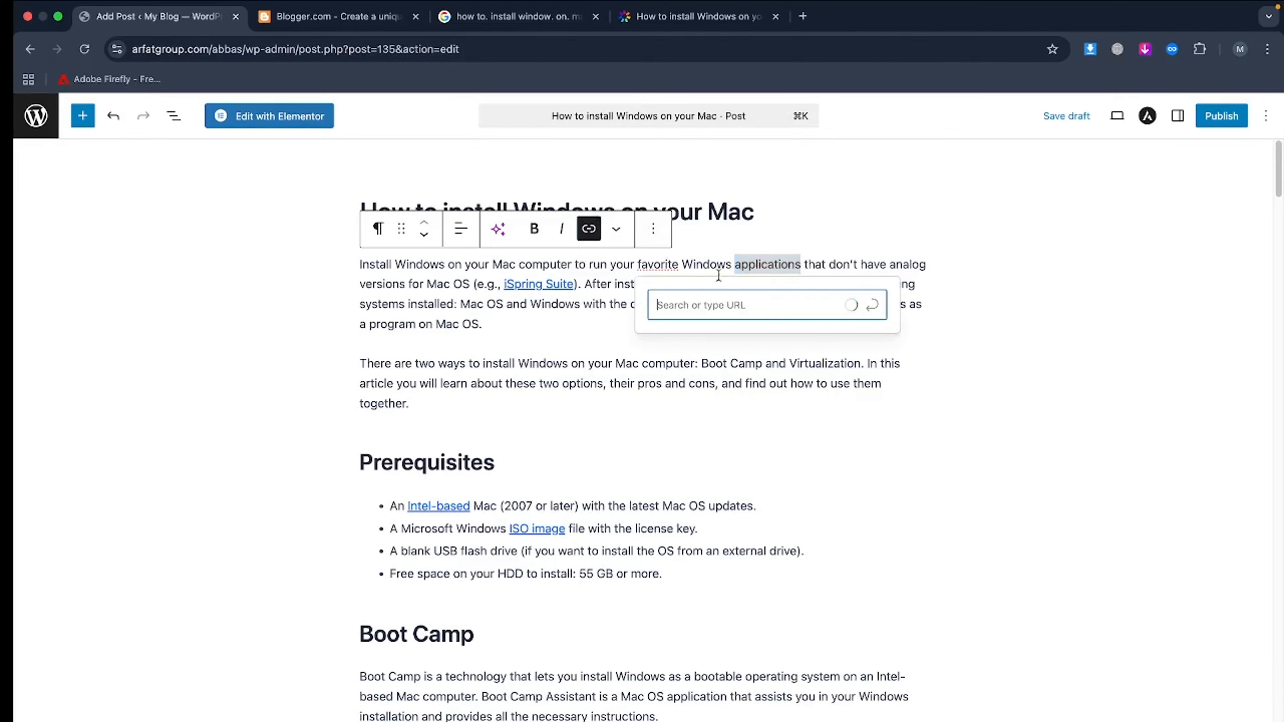
pyautogui.write('https://www.blogger.com/about/?bpli=1')
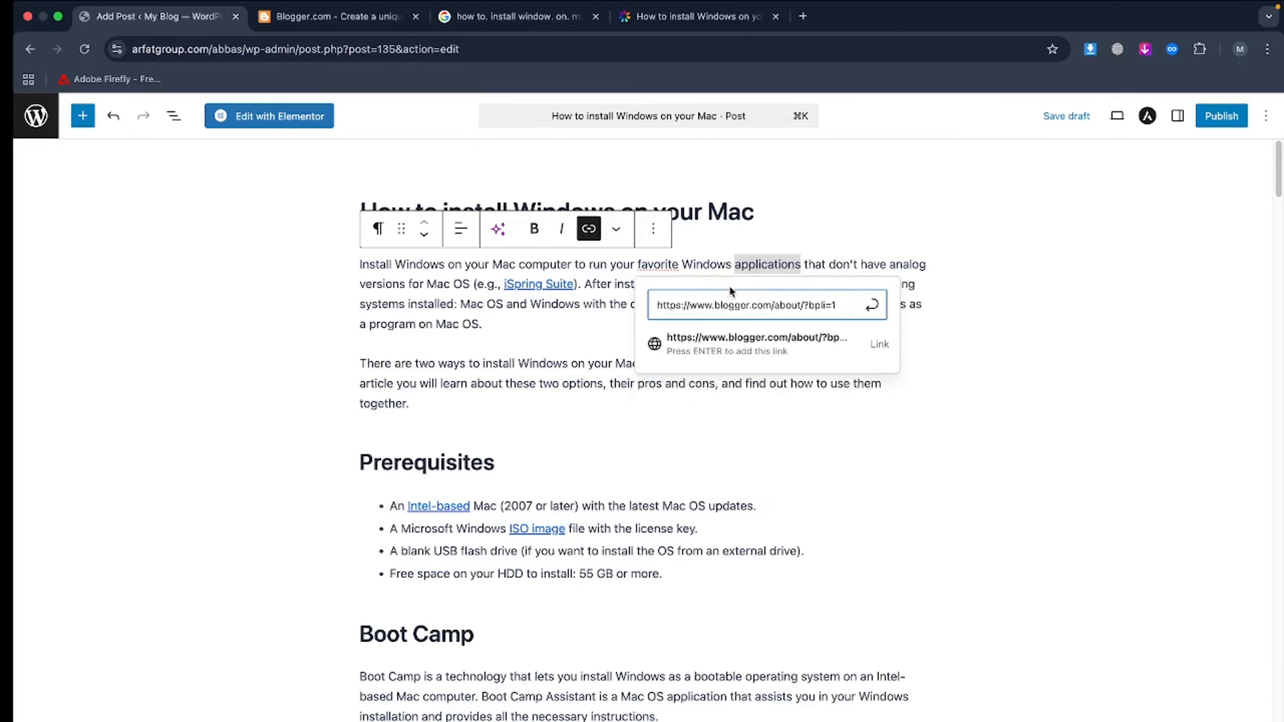
pyautogui.press('Return')
pyautogui.click(991, 283)
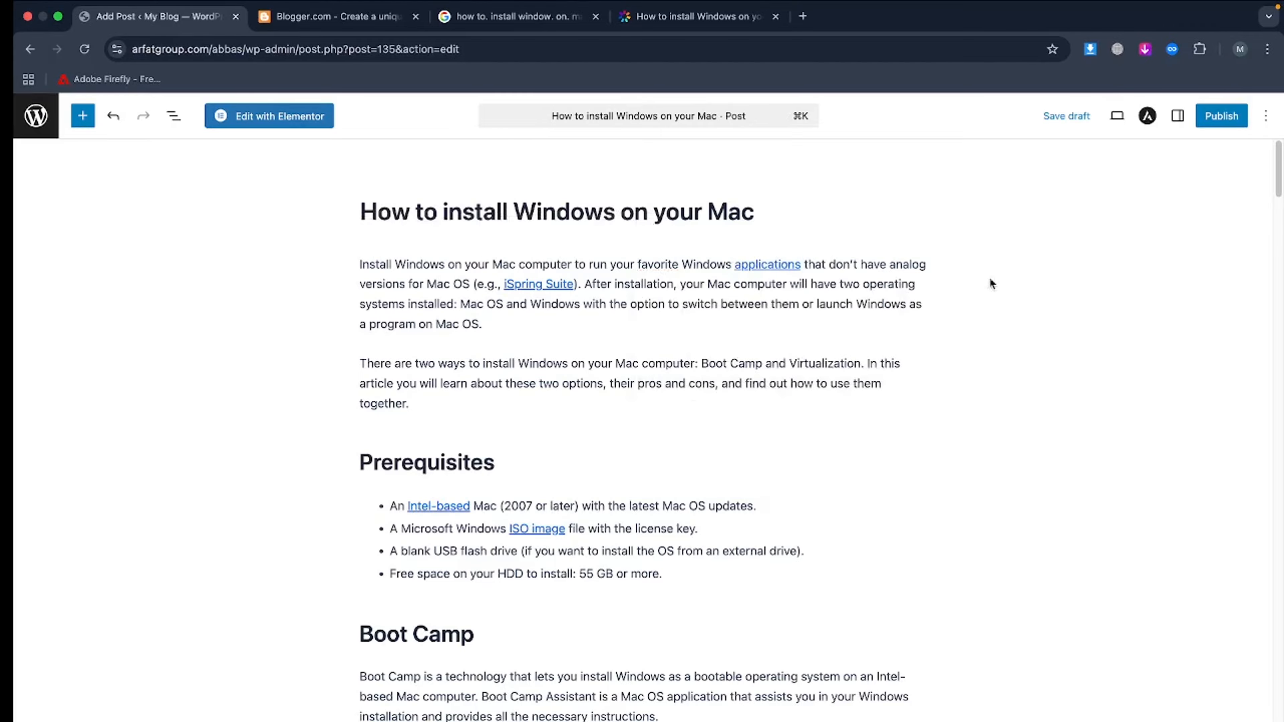
# Test the link on "applications" by opening its Blogger page, and close that page again
pyautogui.moveTo(740, 265); pyautogui.dragTo(793, 264)
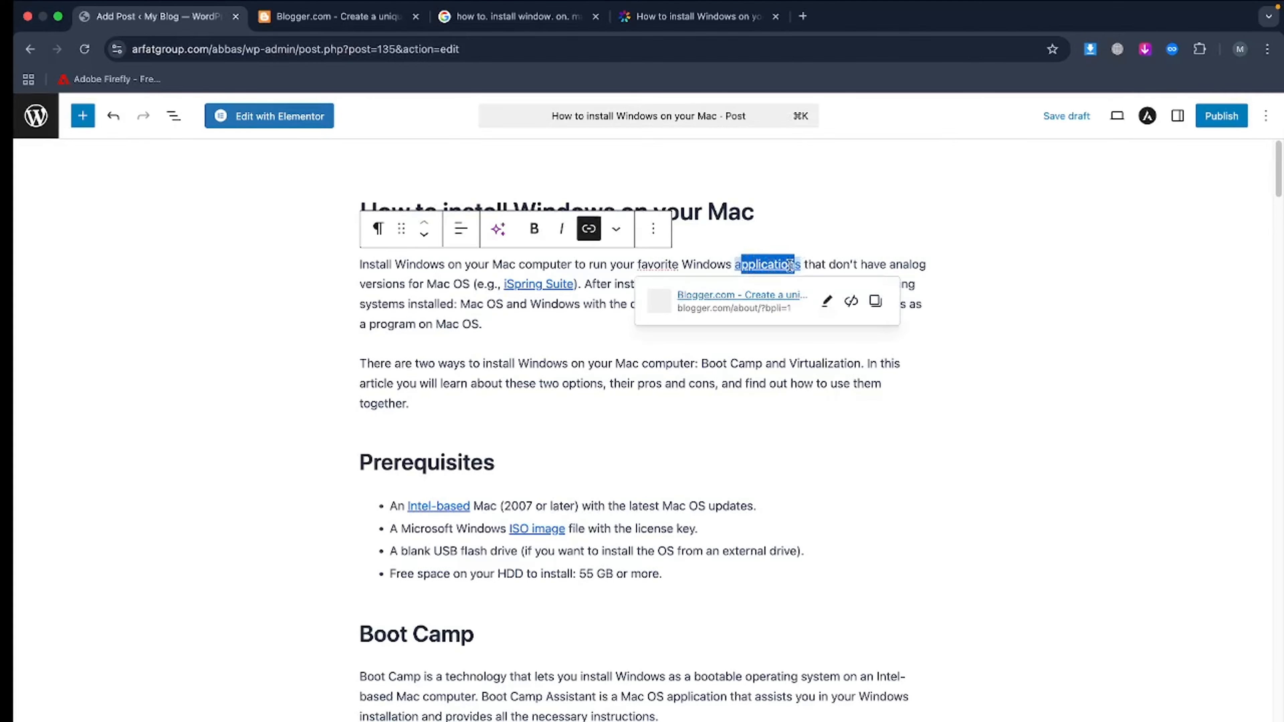
pyautogui.click(756, 297)
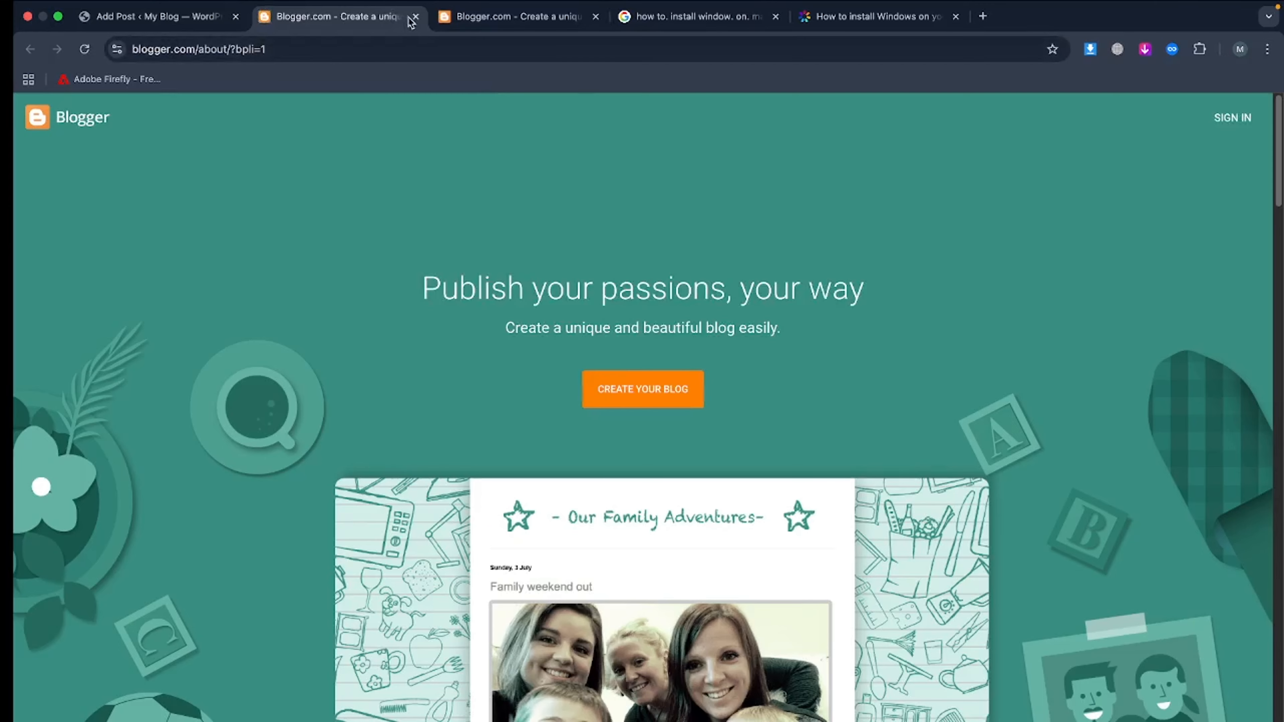
pyautogui.click(415, 17)
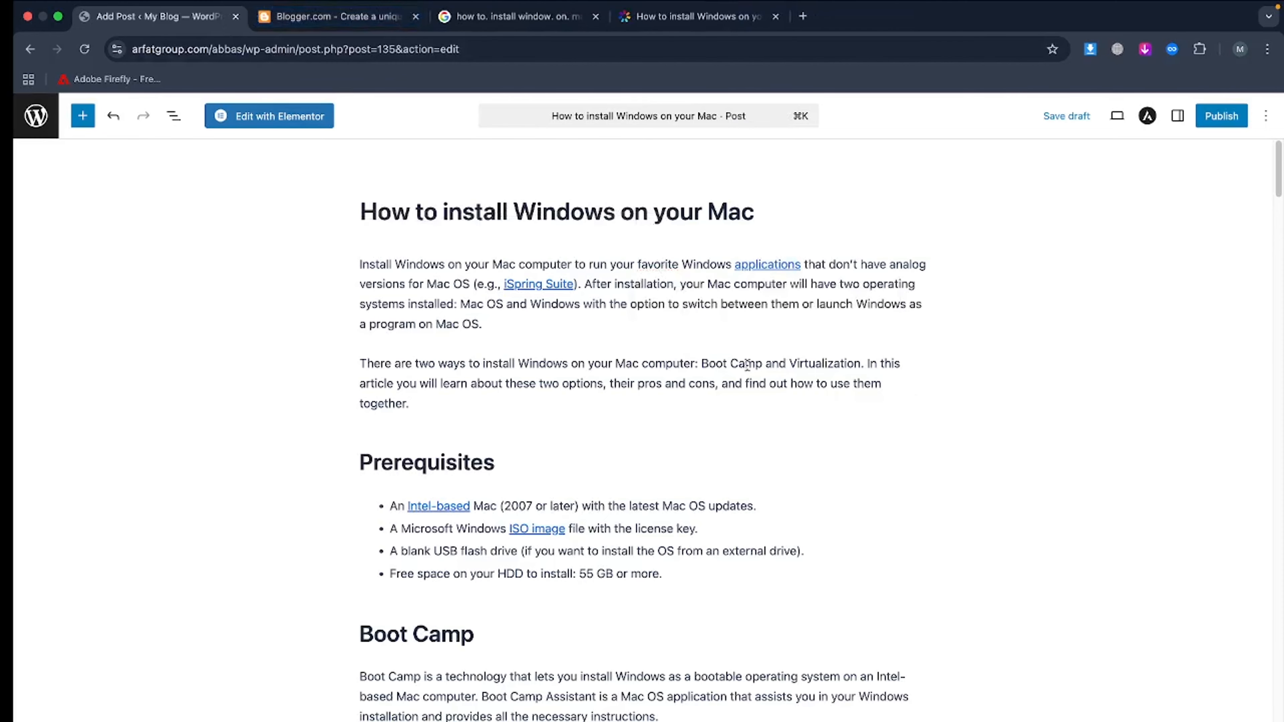
# Make "Mac compute" in the post's second paragraph bold and italic
pyautogui.moveTo(690, 365); pyautogui.dragTo(617, 362)
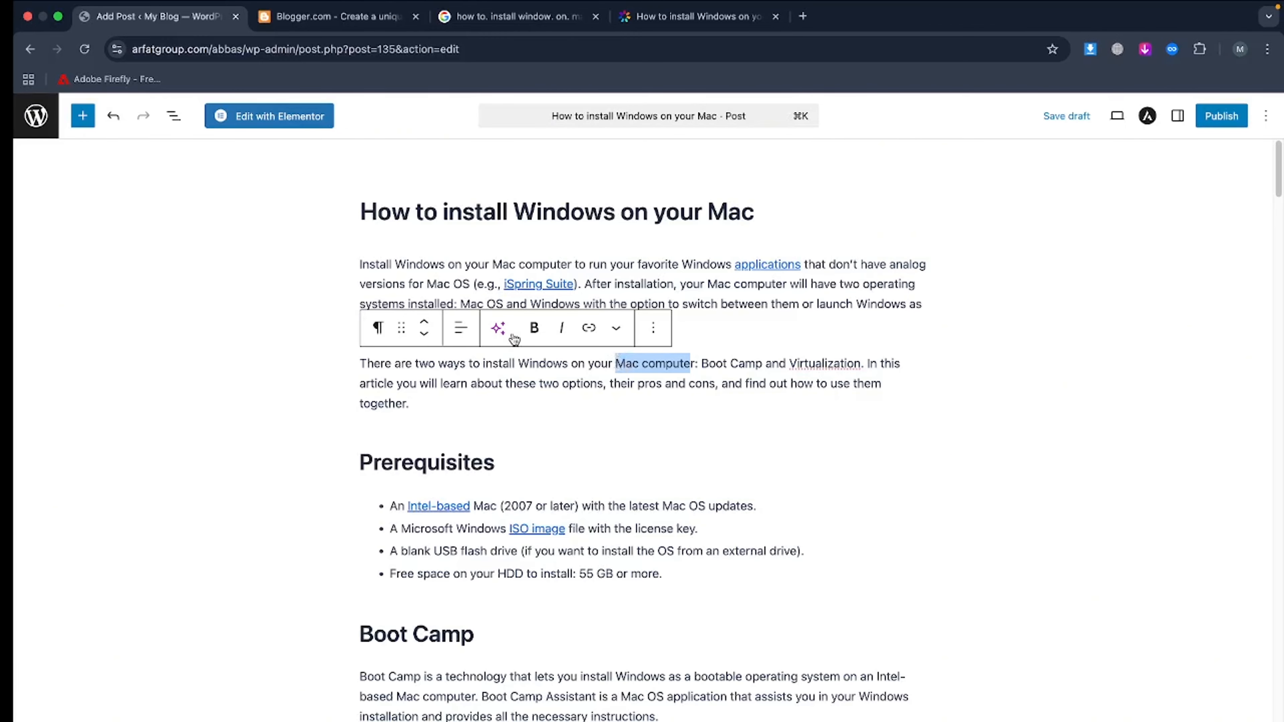
pyautogui.click(533, 327)
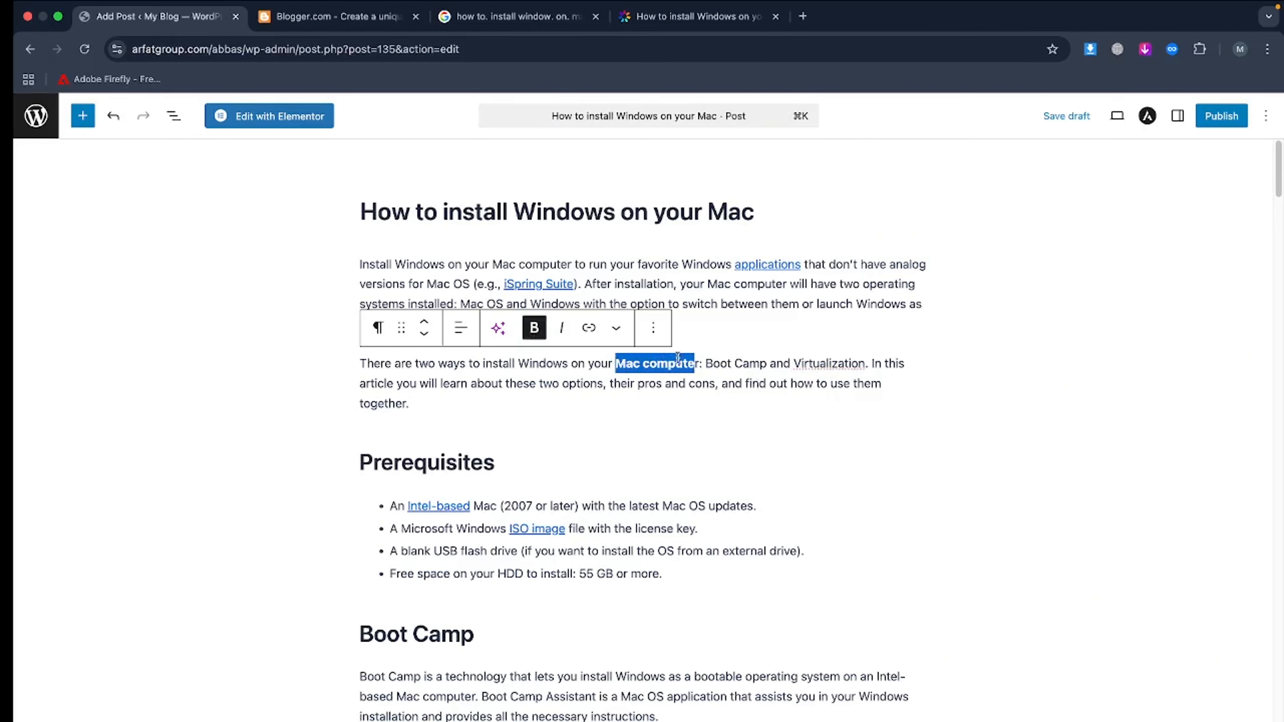
pyautogui.click(562, 327)
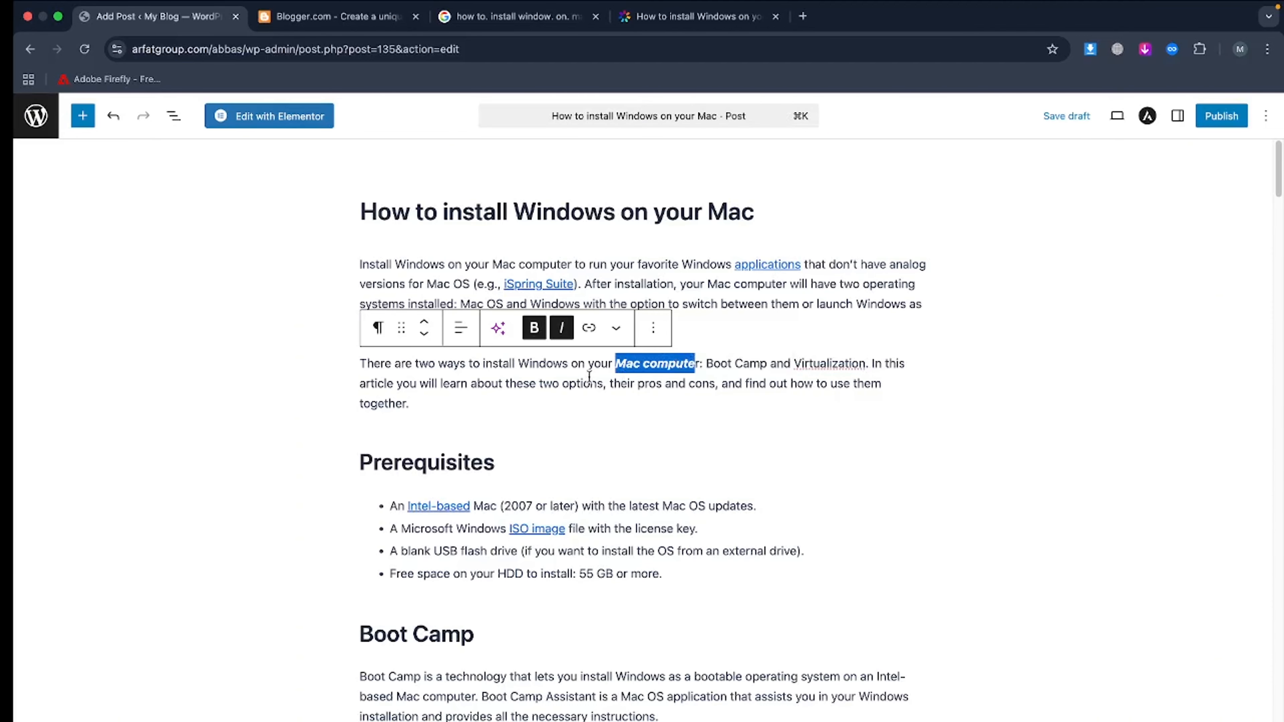
pyautogui.click(427, 405)
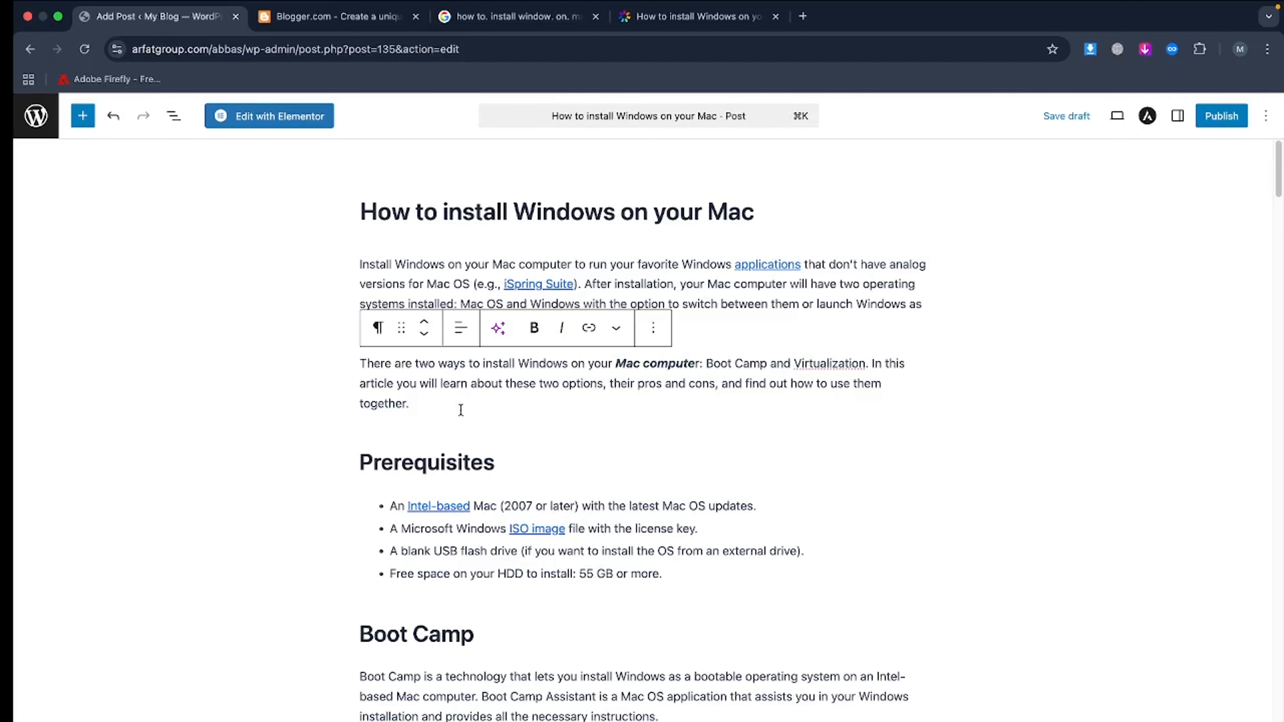
pyautogui.press('Return')
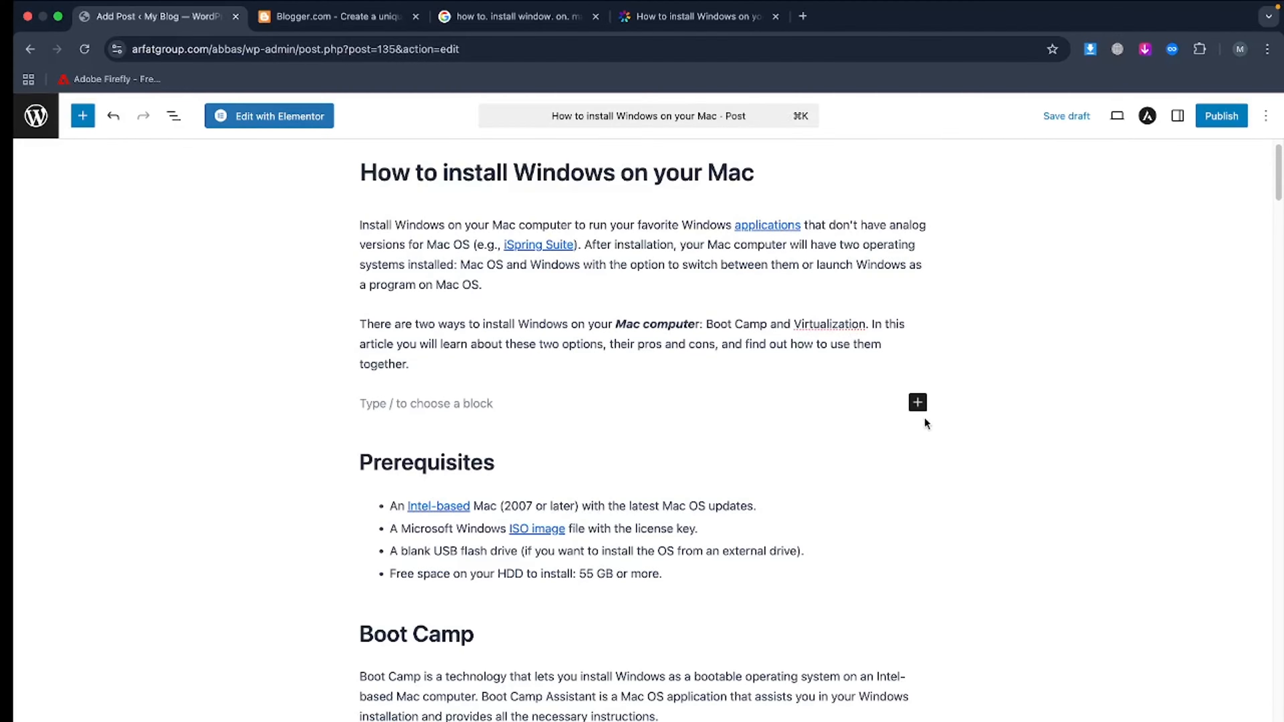
pyautogui.press('BackSpace')
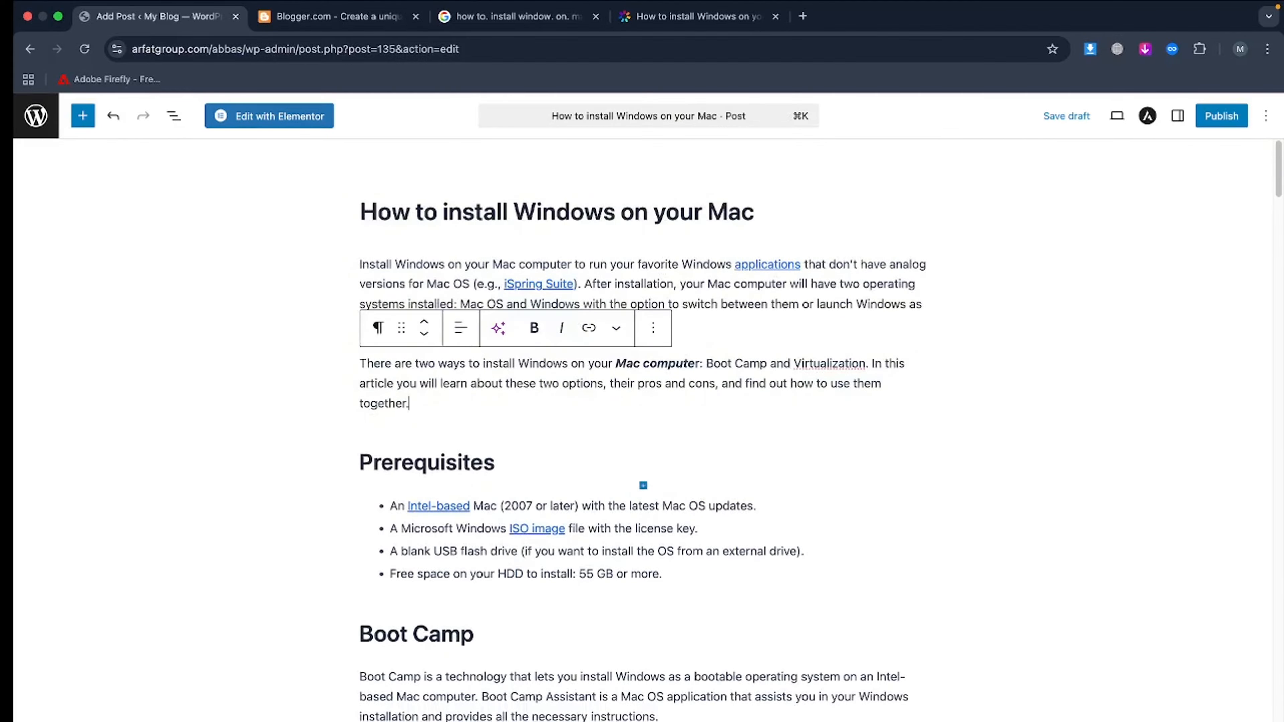
# Insert an Image block above the Prerequisites heading and fill it with TB-cusco24-63.webp from the media library
pyautogui.moveTo(643, 430)
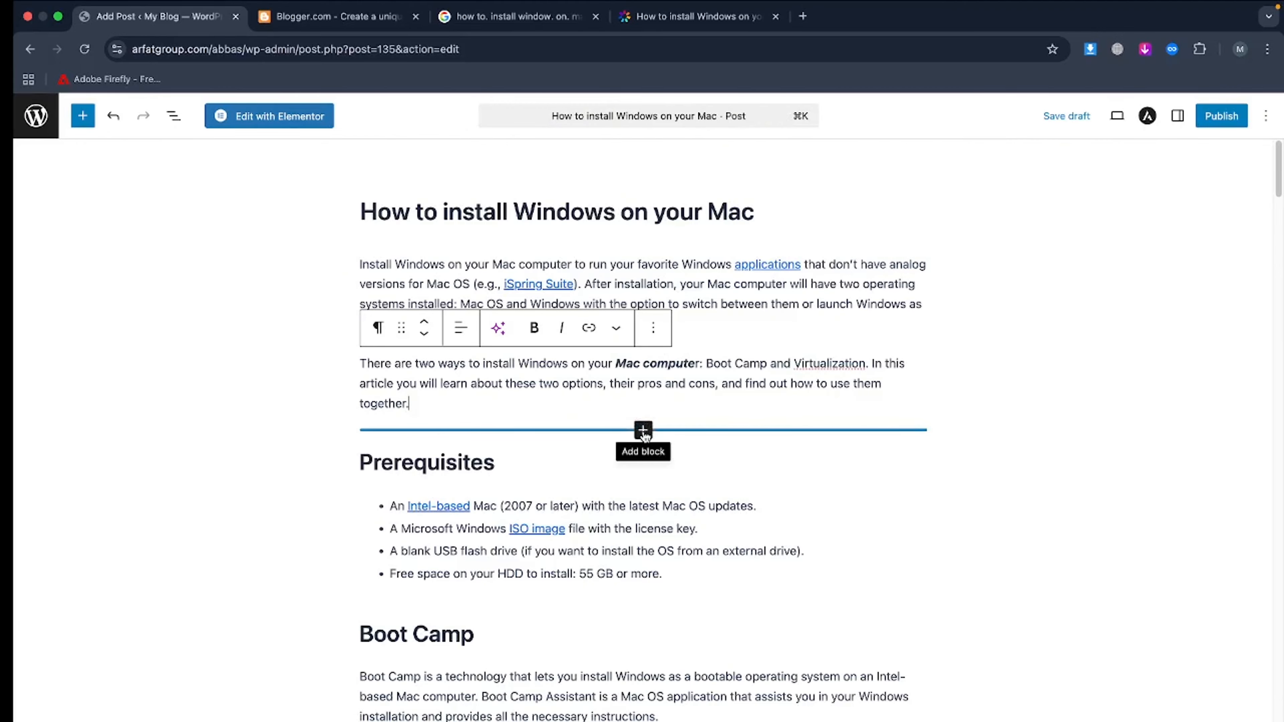
pyautogui.click(643, 430)
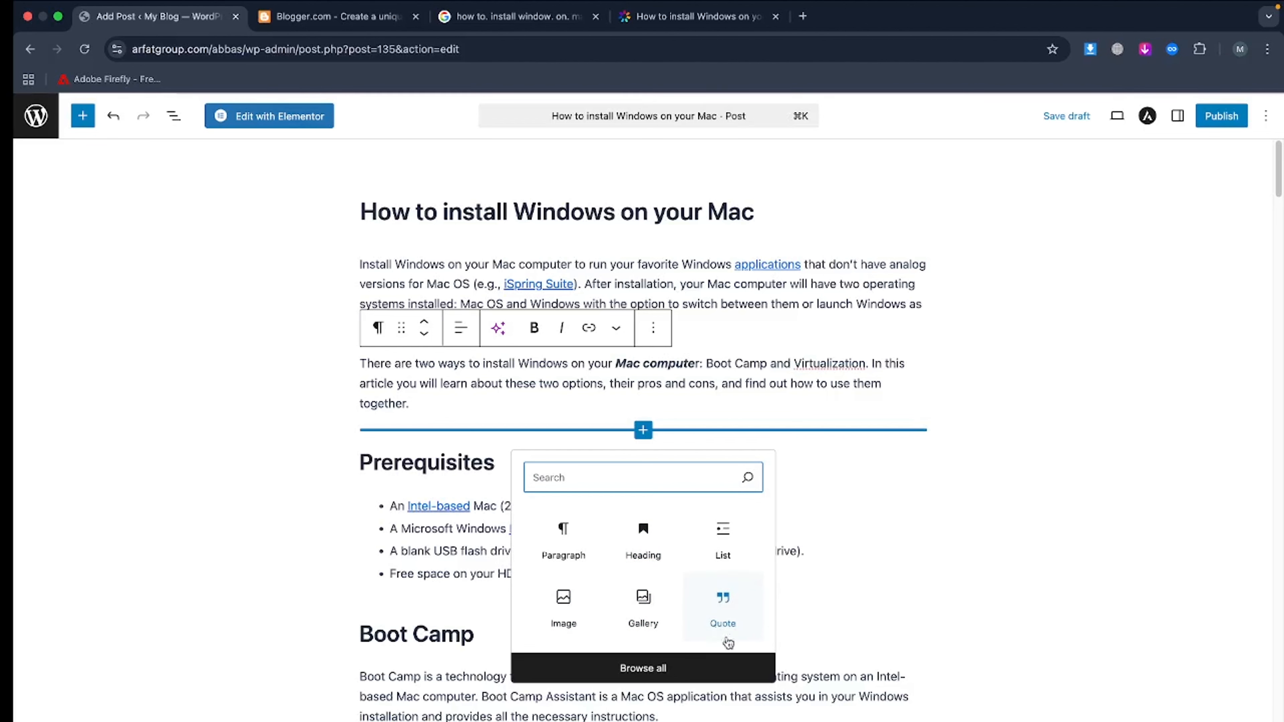
pyautogui.click(748, 664)
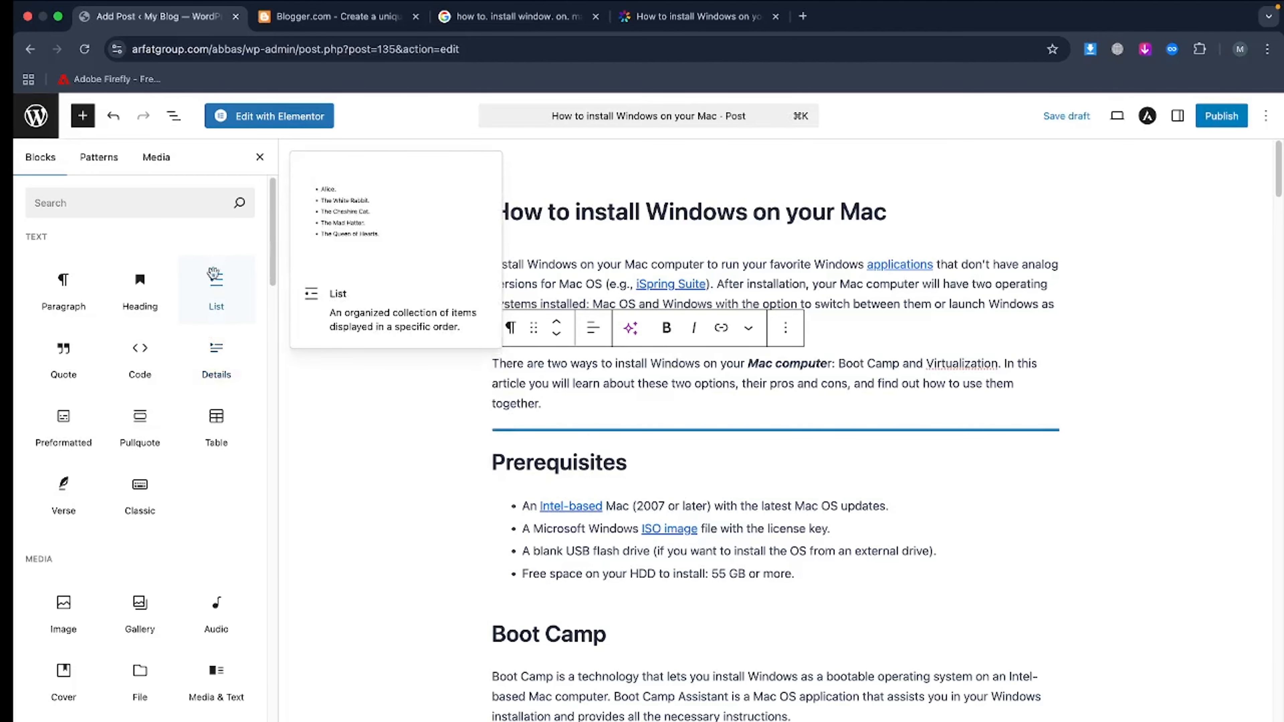
pyautogui.click(57, 609)
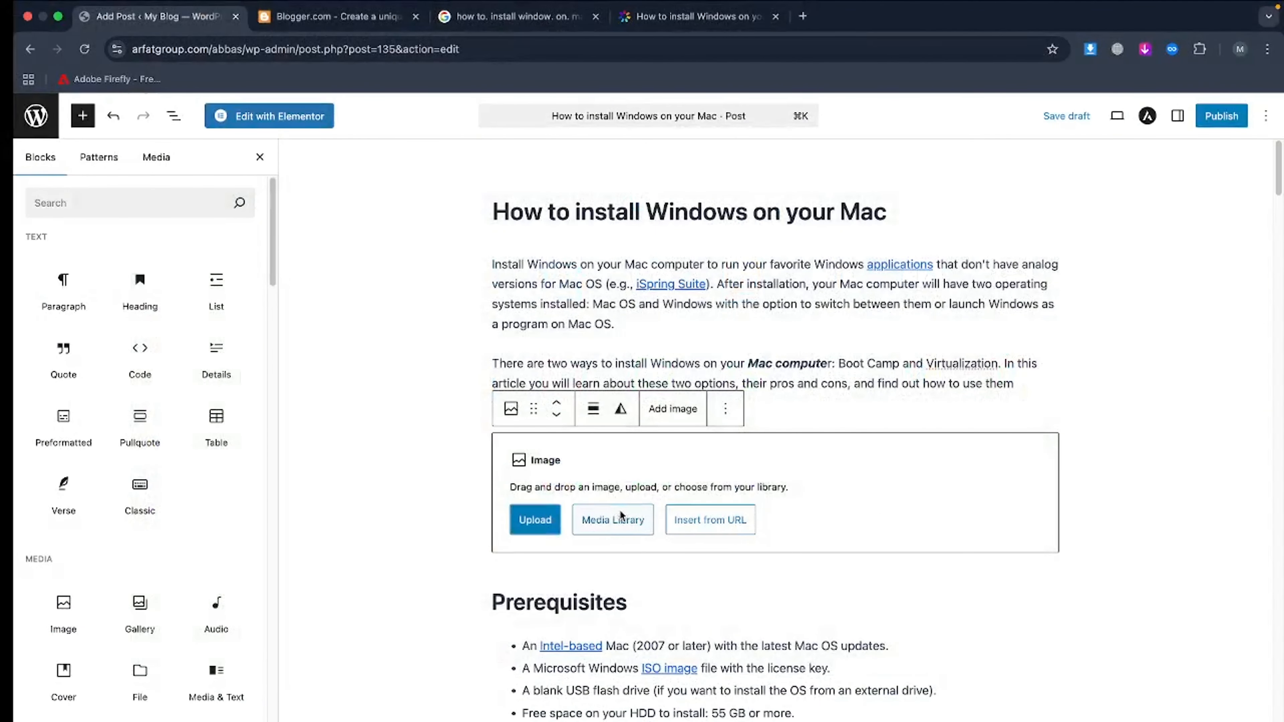
pyautogui.click(609, 519)
pyautogui.click(49, 295)
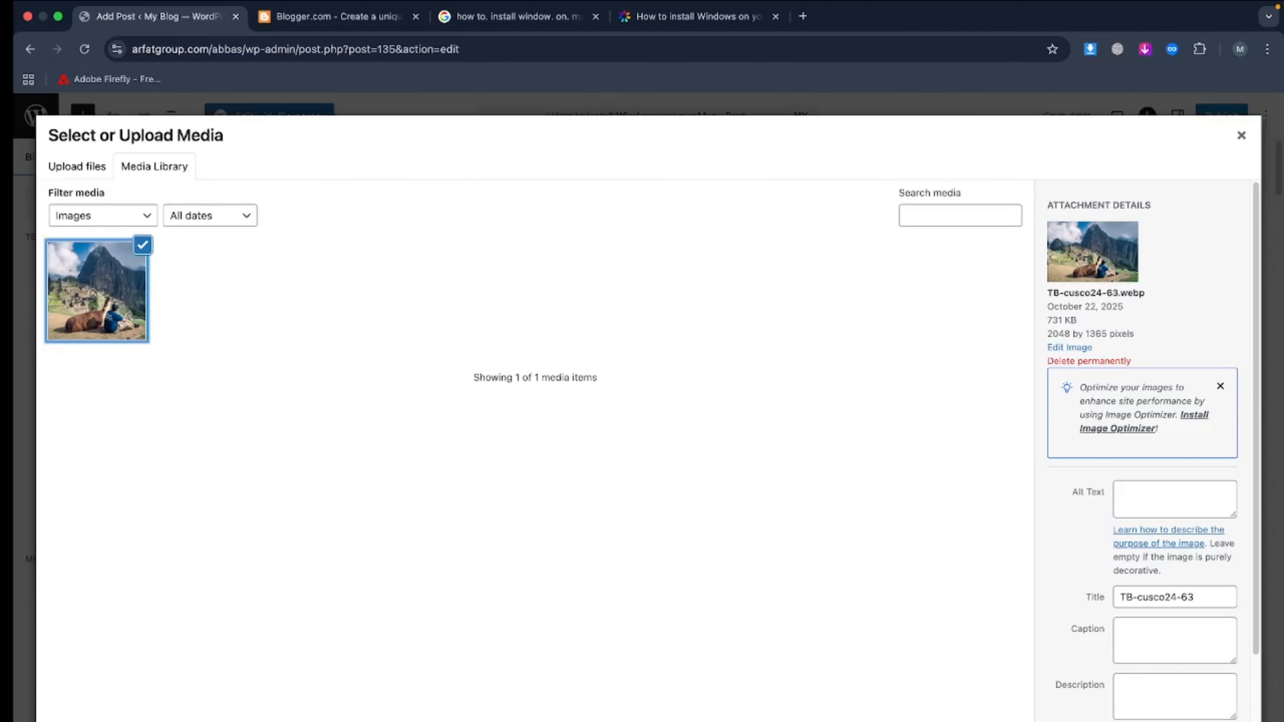
pyautogui.click(1219, 721)
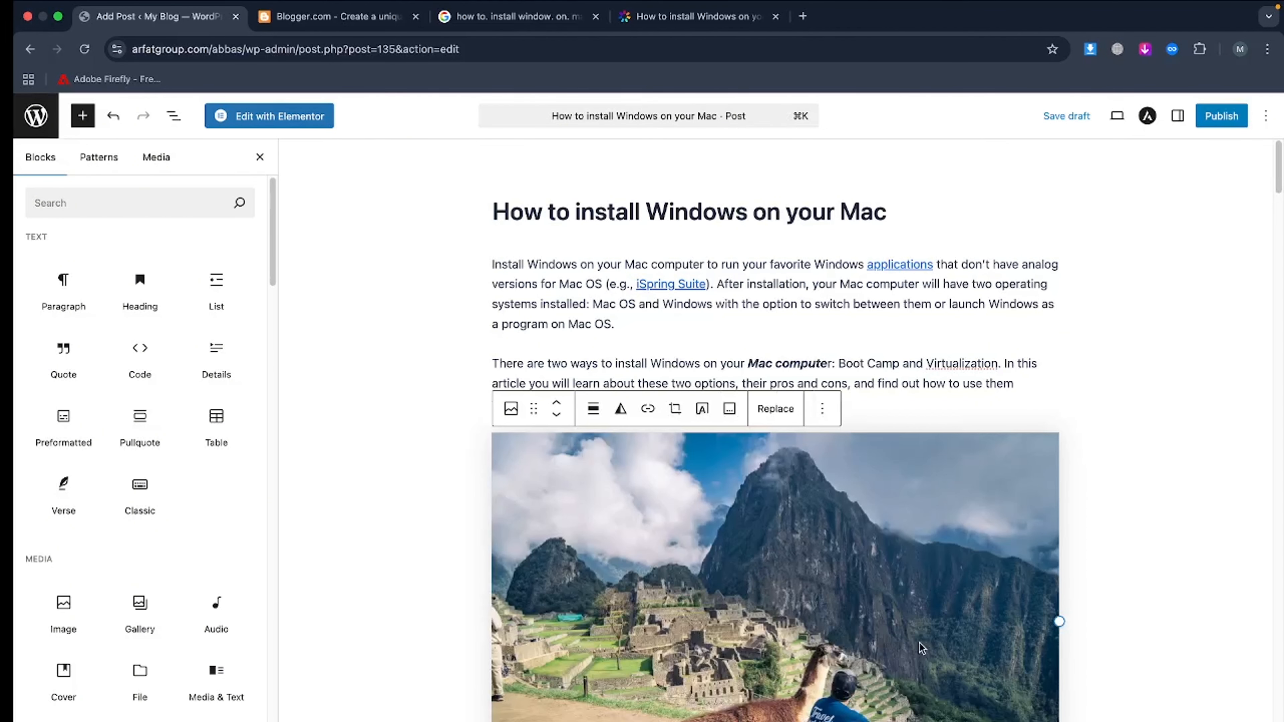
pyautogui.scroll(-8, 1161, 589)
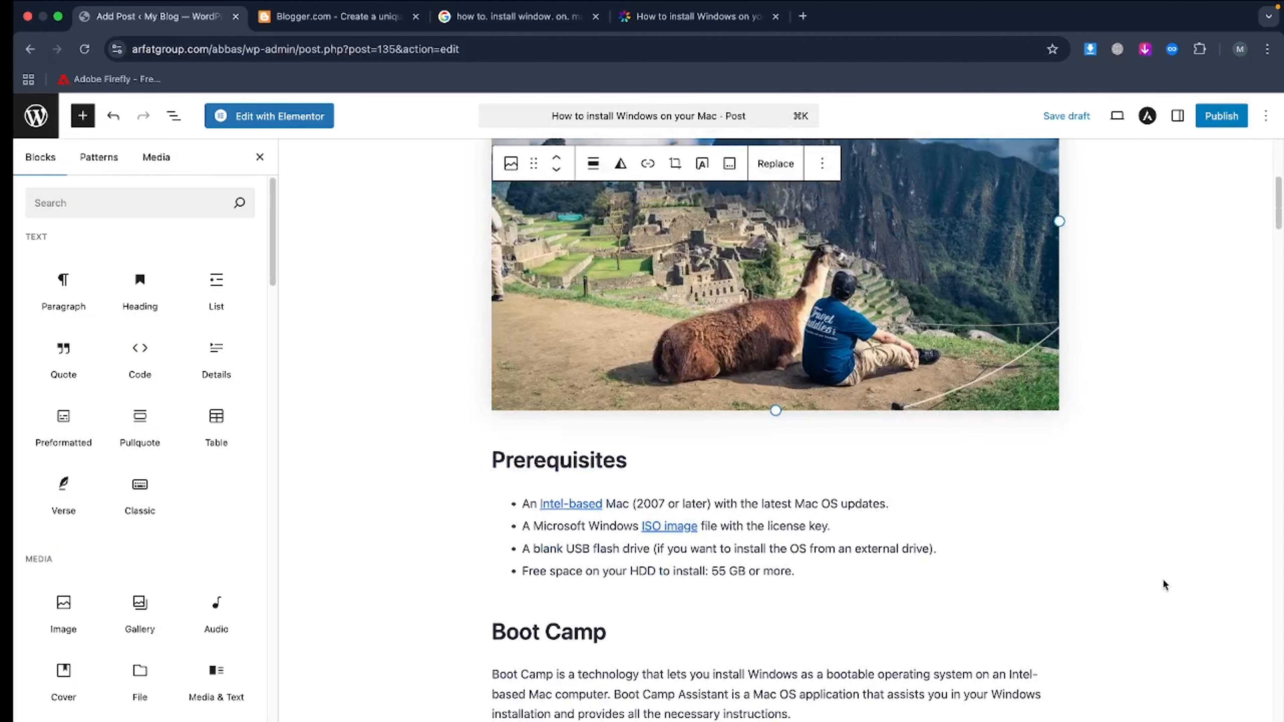
pyautogui.click(1132, 543)
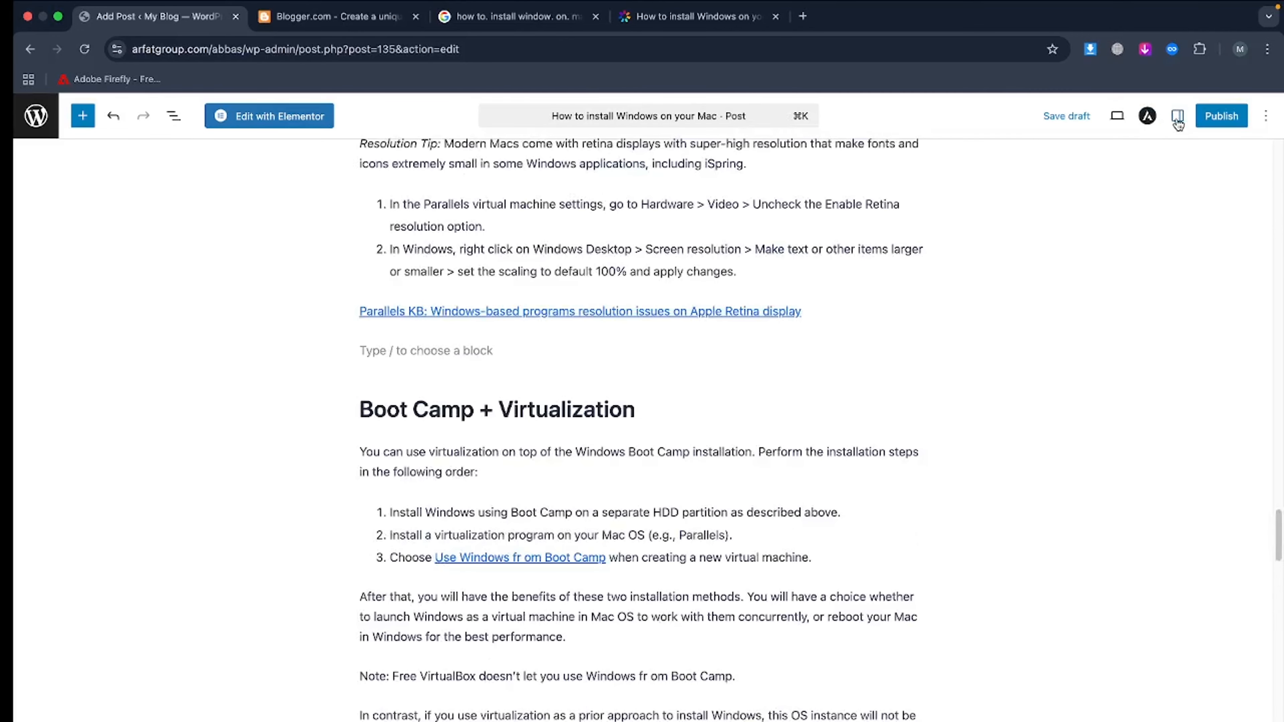
# Show the post settings and assign the post to the category "window on mac pc"
pyautogui.click(1179, 124)
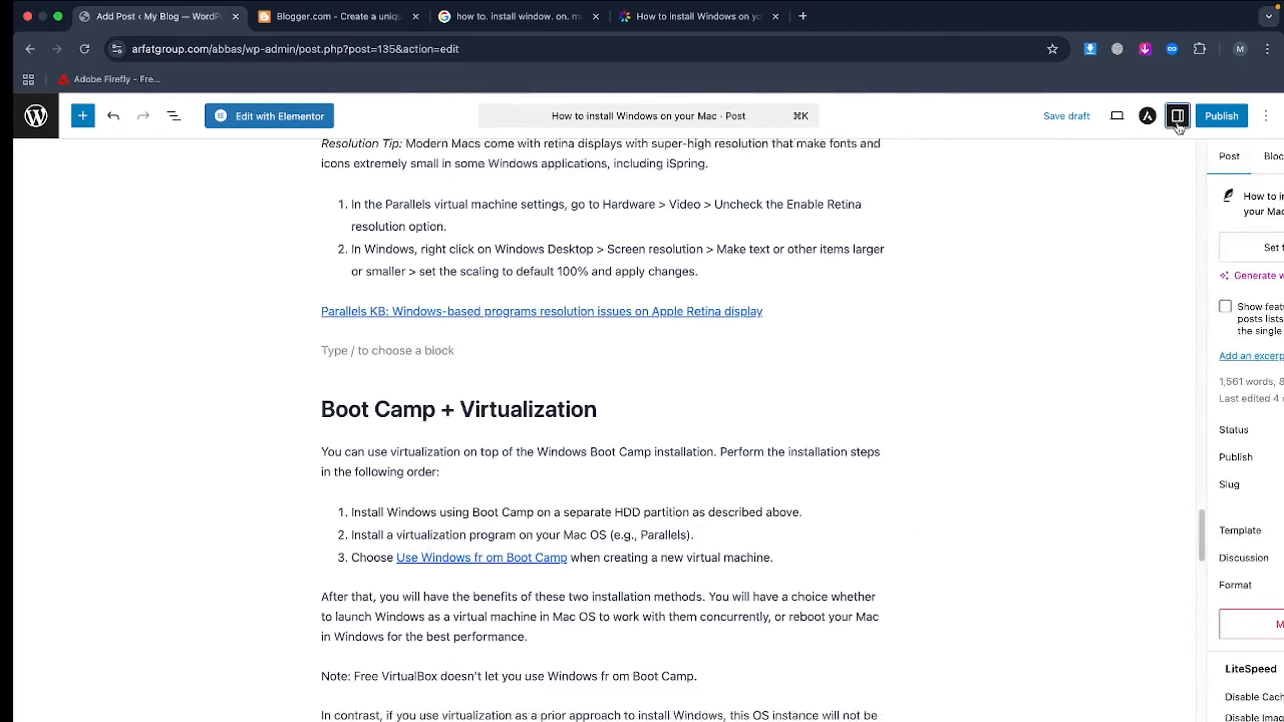
pyautogui.scroll(-5, 1173, 340)
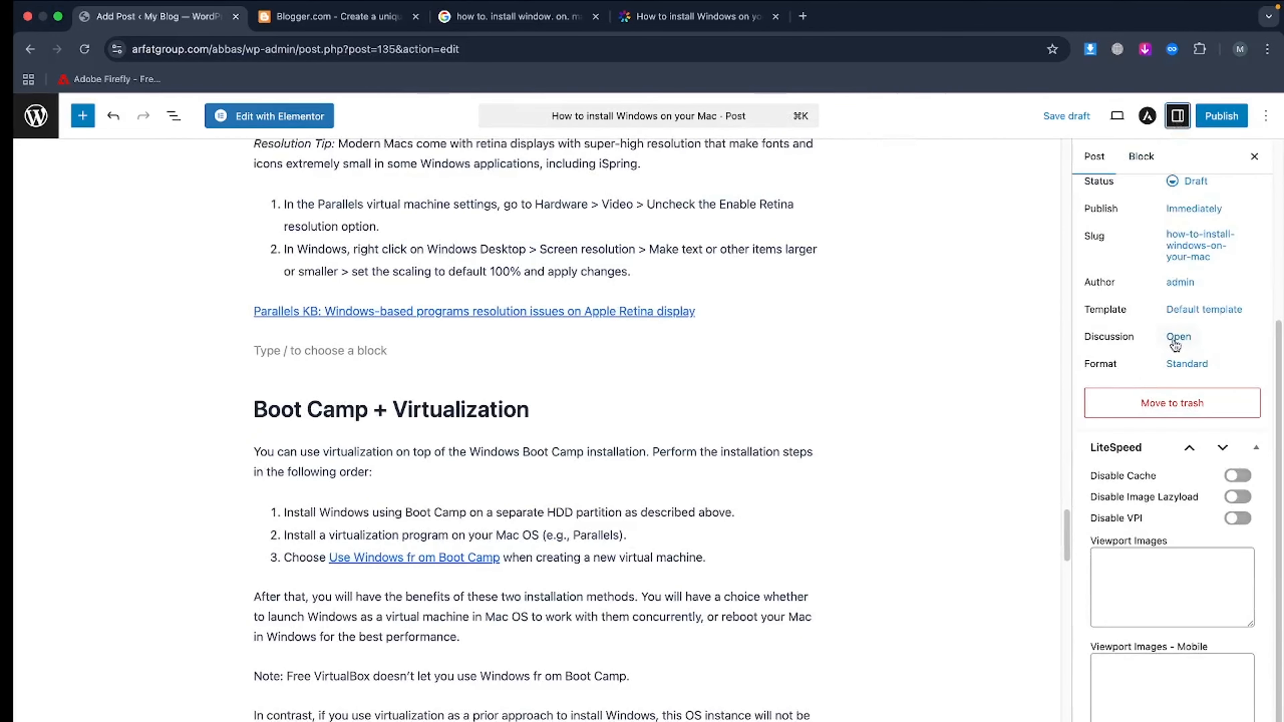
pyautogui.scroll(-3, 1174, 344)
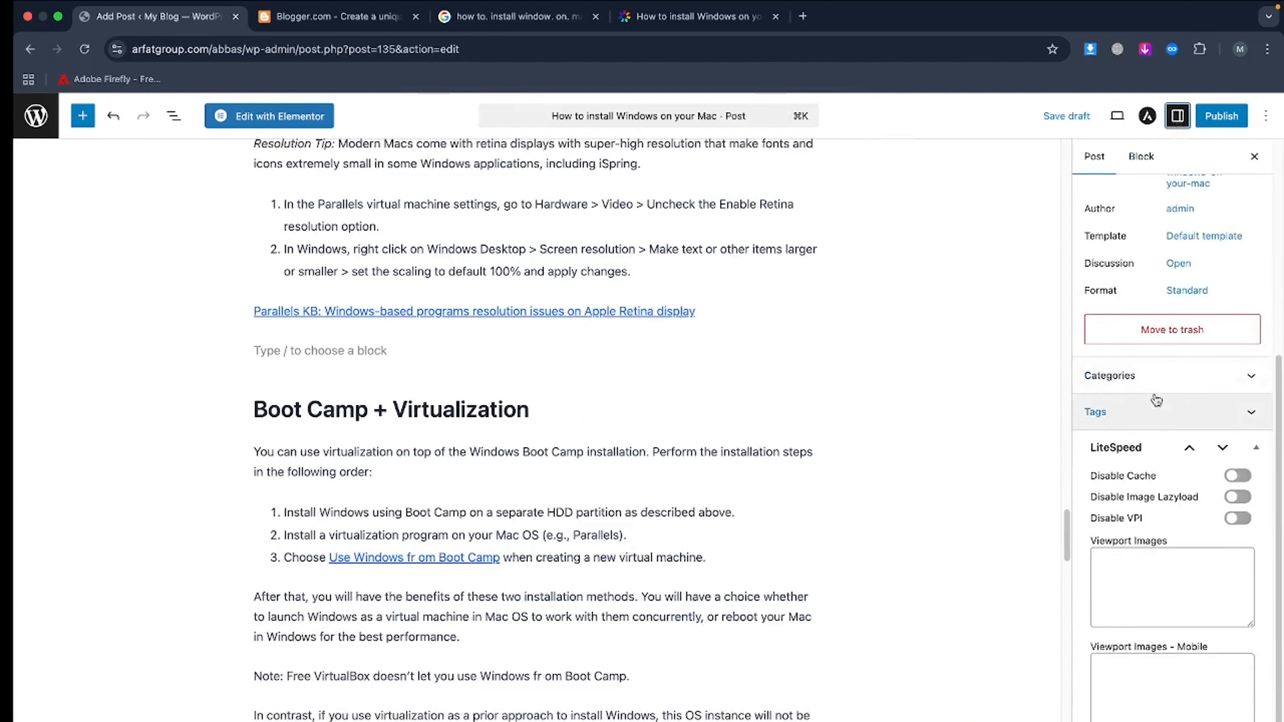
pyautogui.click(1161, 382)
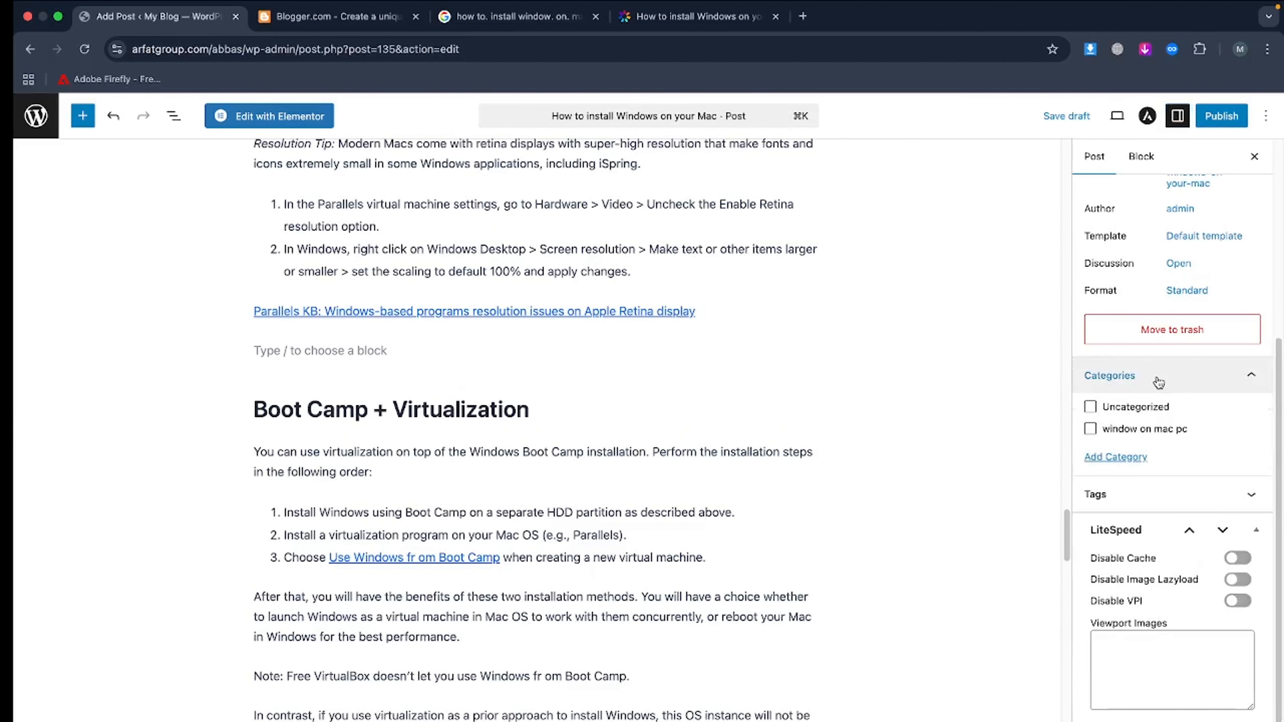
pyautogui.click(1091, 431)
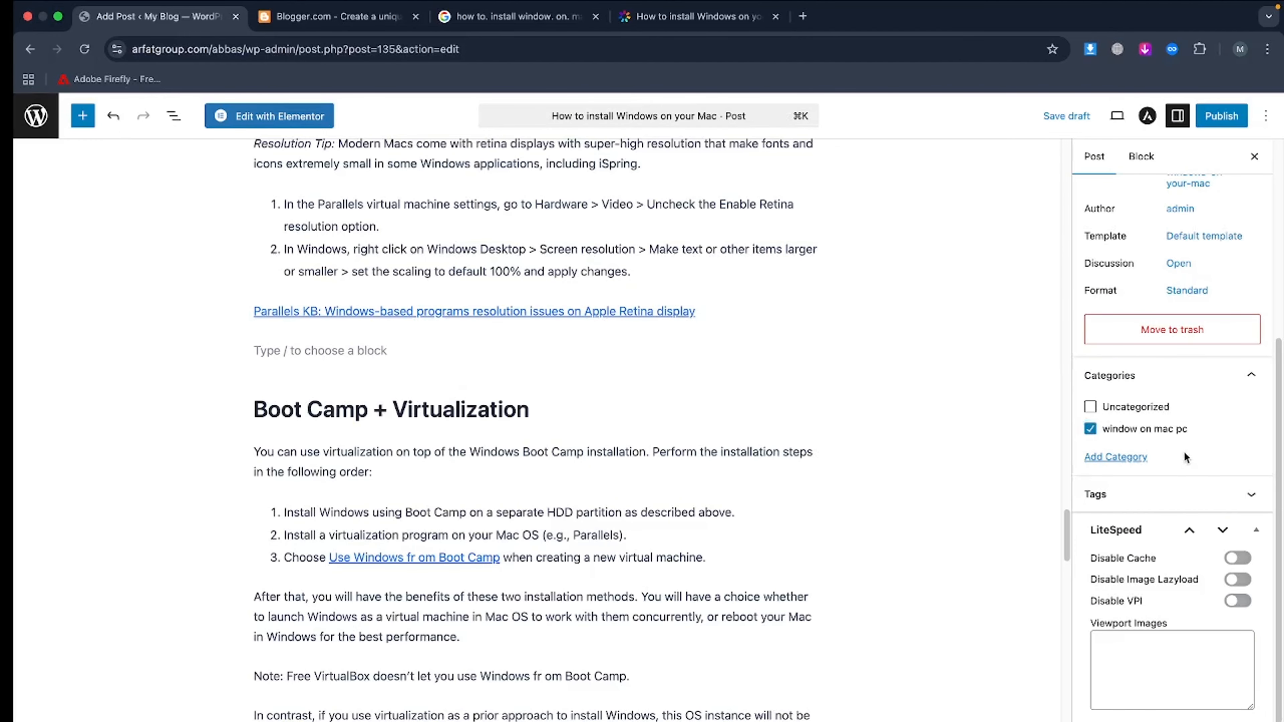
pyautogui.scroll(-2, 1164, 445)
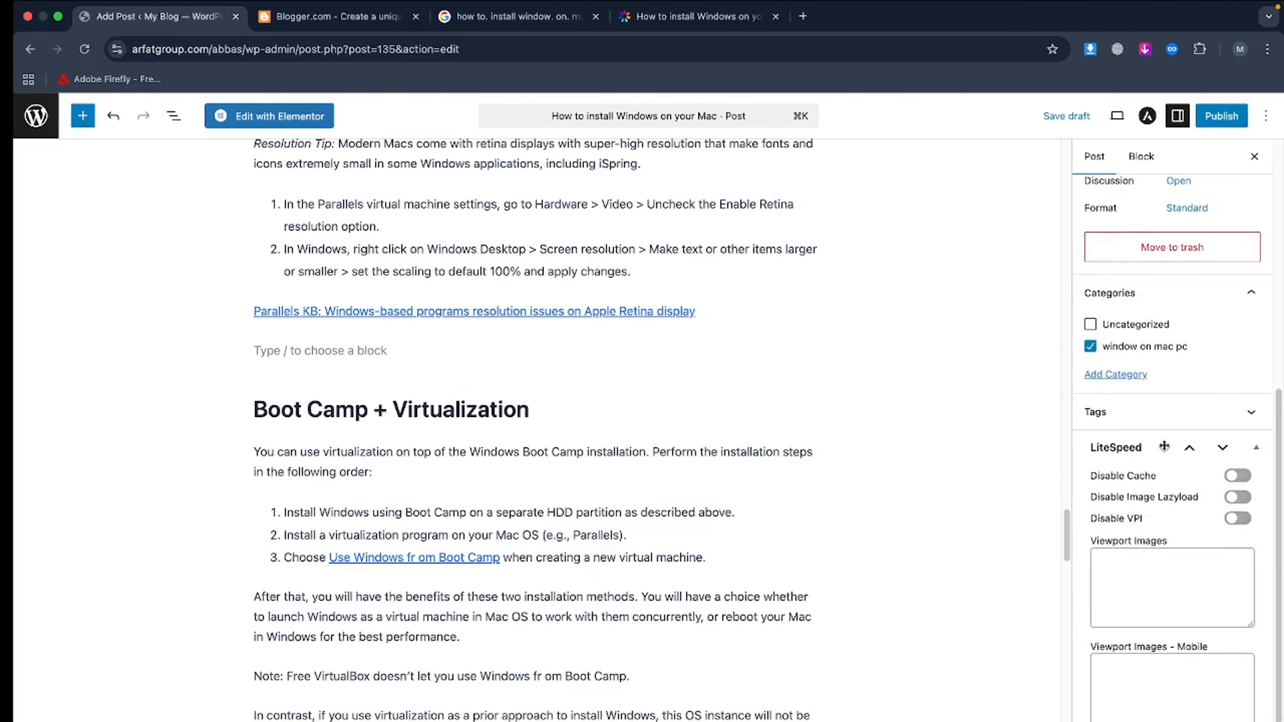
# Set the post's status to Published, briefly trying the Scheduled option, and close the status and visibility settings
pyautogui.scroll(6, 1162, 446)
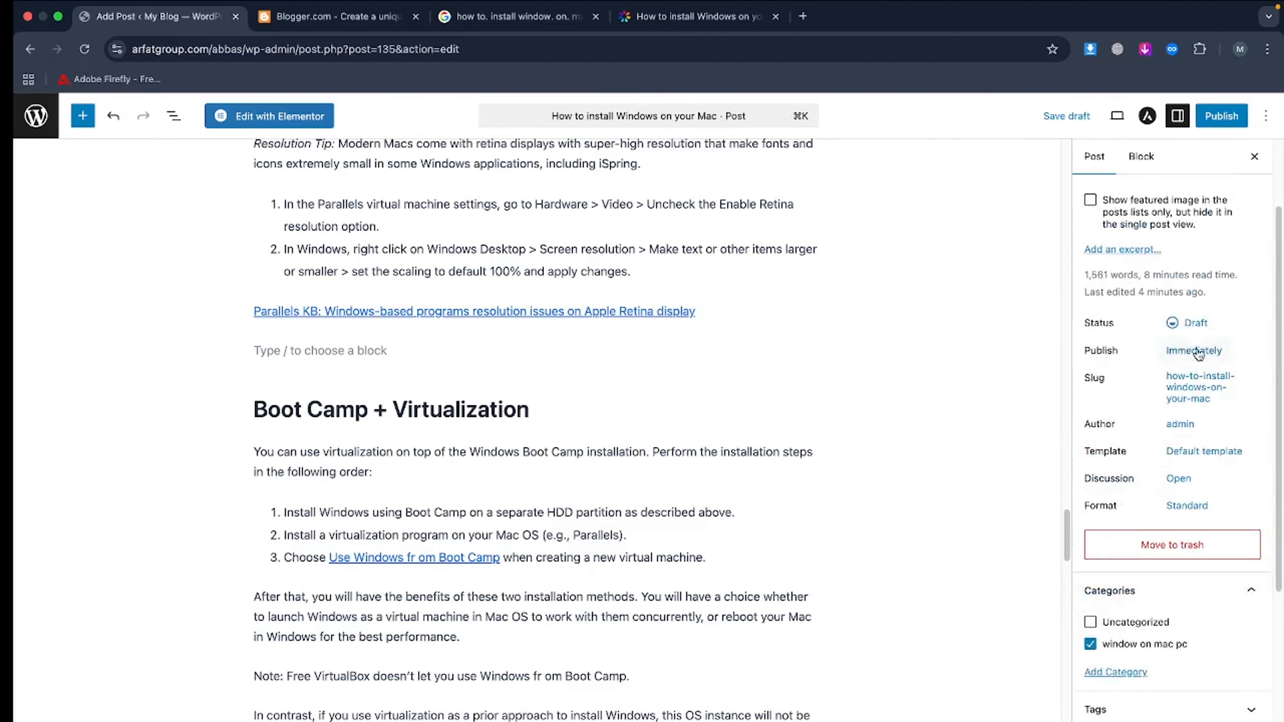
pyautogui.click(1194, 323)
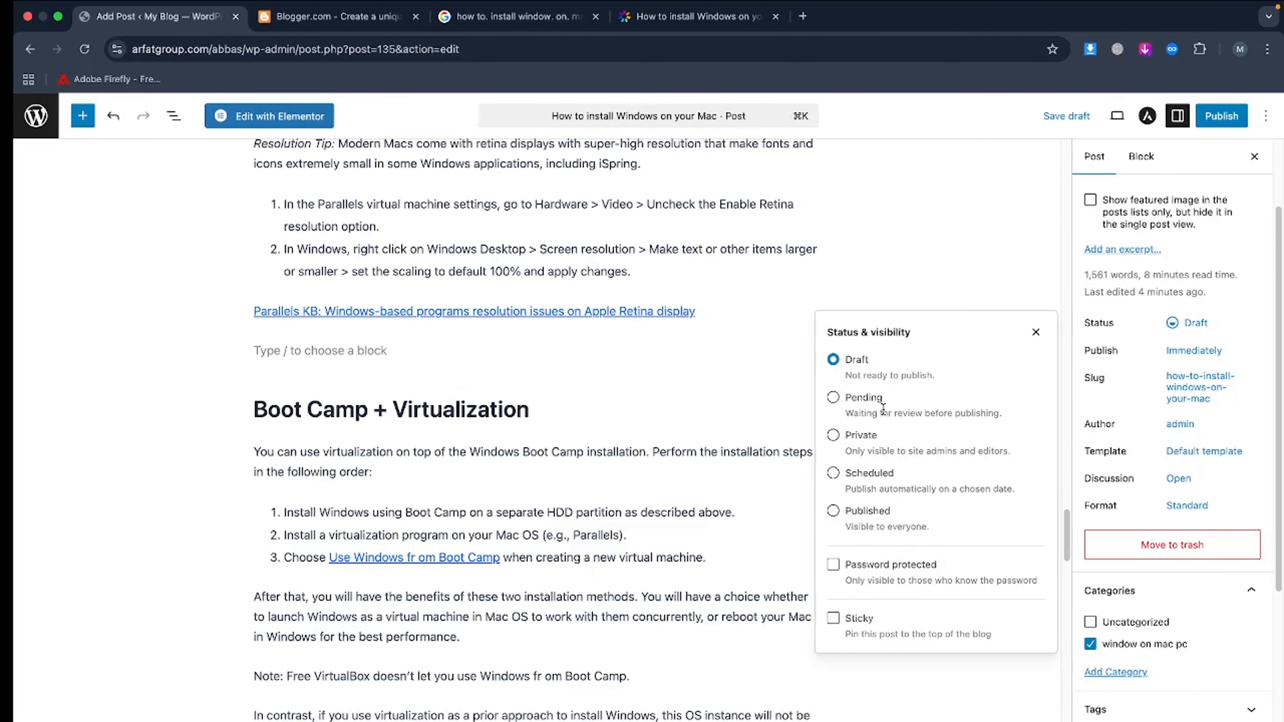
pyautogui.click(863, 511)
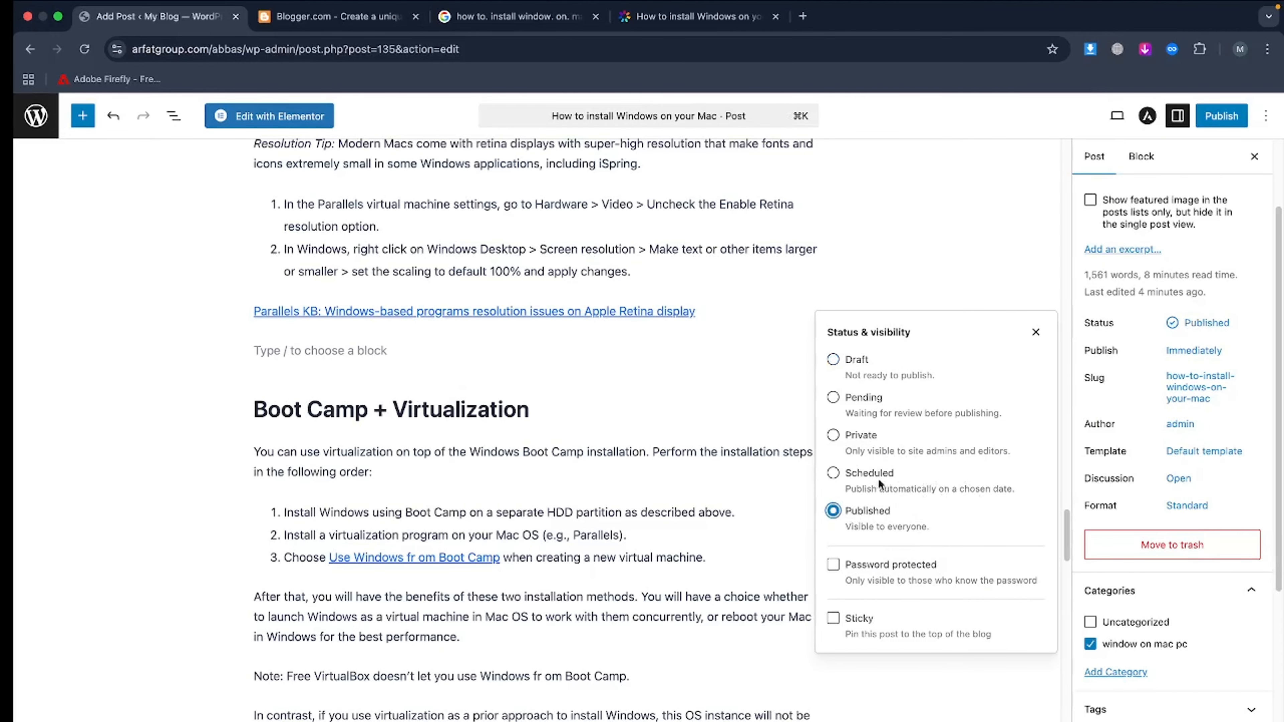
pyautogui.click(859, 474)
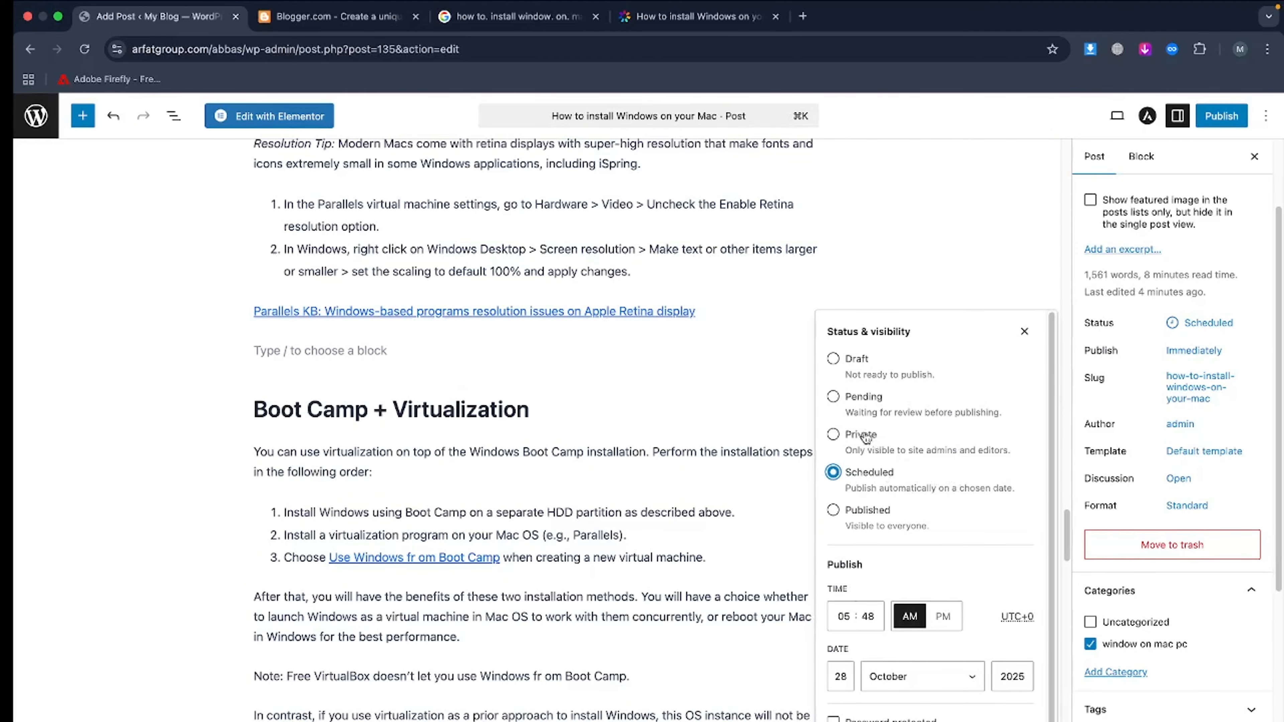
pyautogui.click(863, 511)
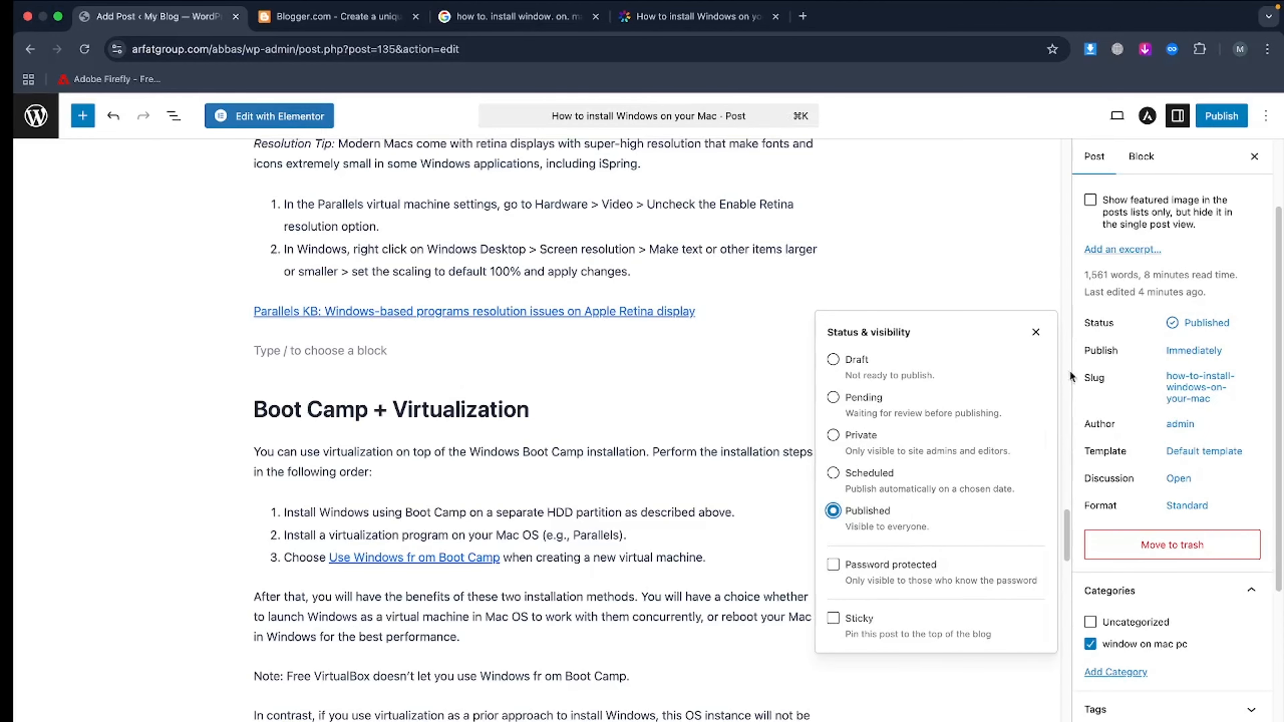
pyautogui.click(1037, 332)
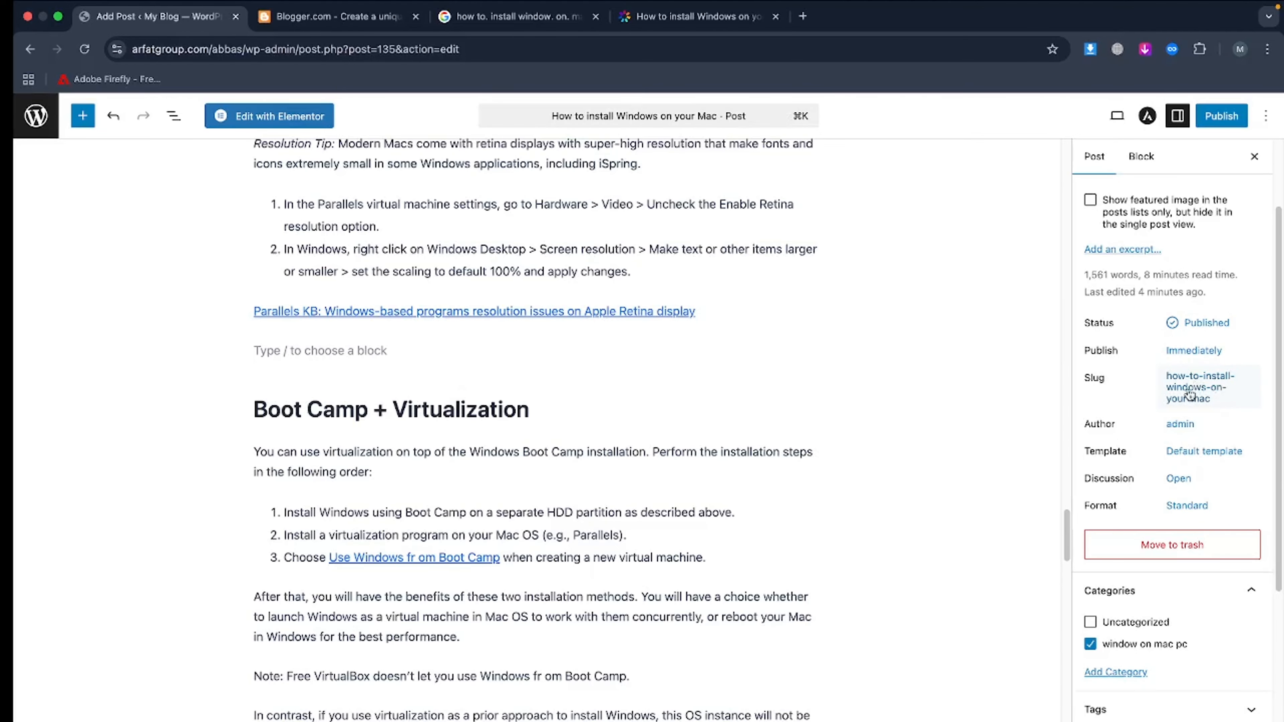
# Expand the Tags section in the post settings to view the field for adding tags
pyautogui.scroll(-1, 1216, 408)
pyautogui.scroll(-10, 1215, 408)
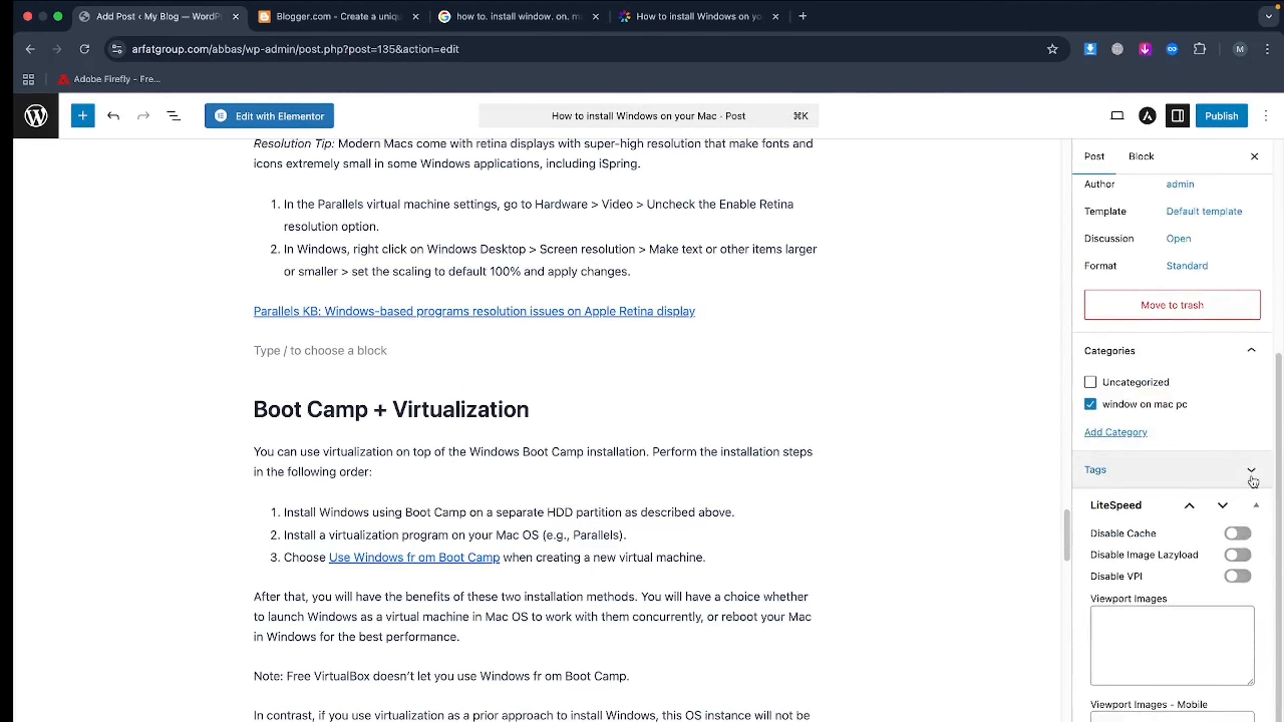
pyautogui.click(1224, 422)
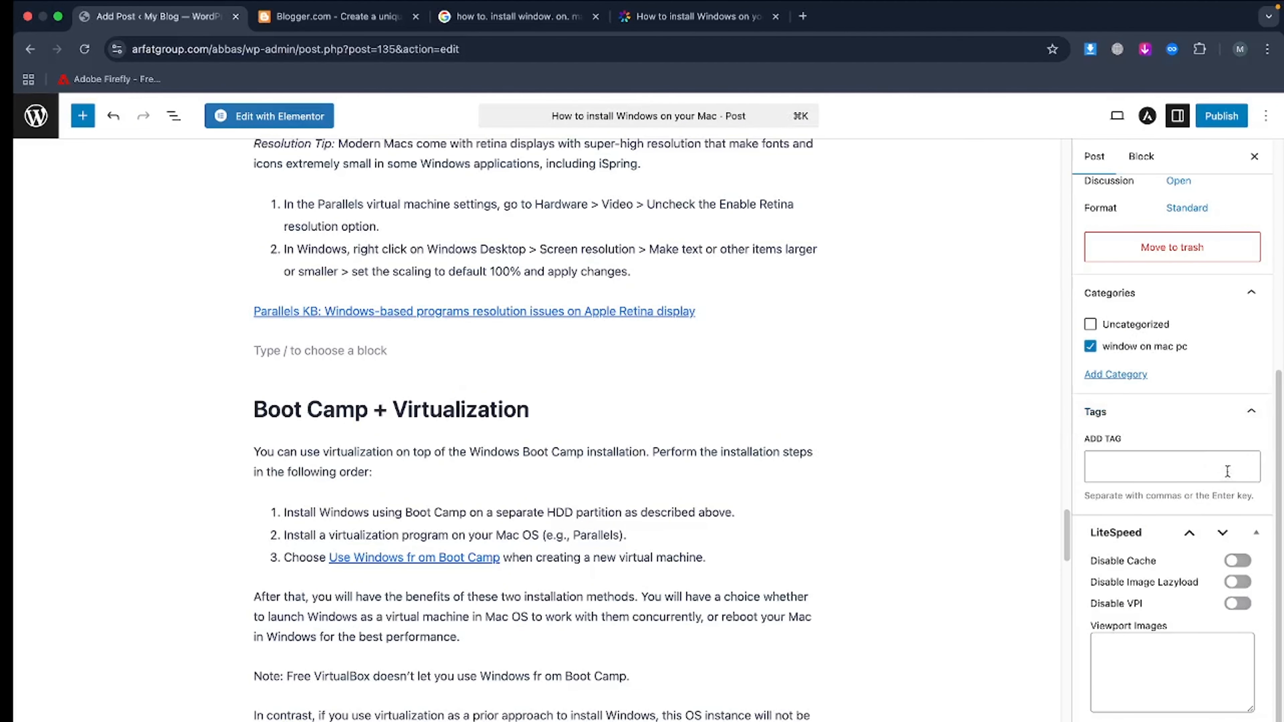
pyautogui.scroll(-2, 1236, 459)
# Compare the post's title with the iSpring source article, look through that article, and return to the post editor
pyautogui.scroll(15, 1233, 470)
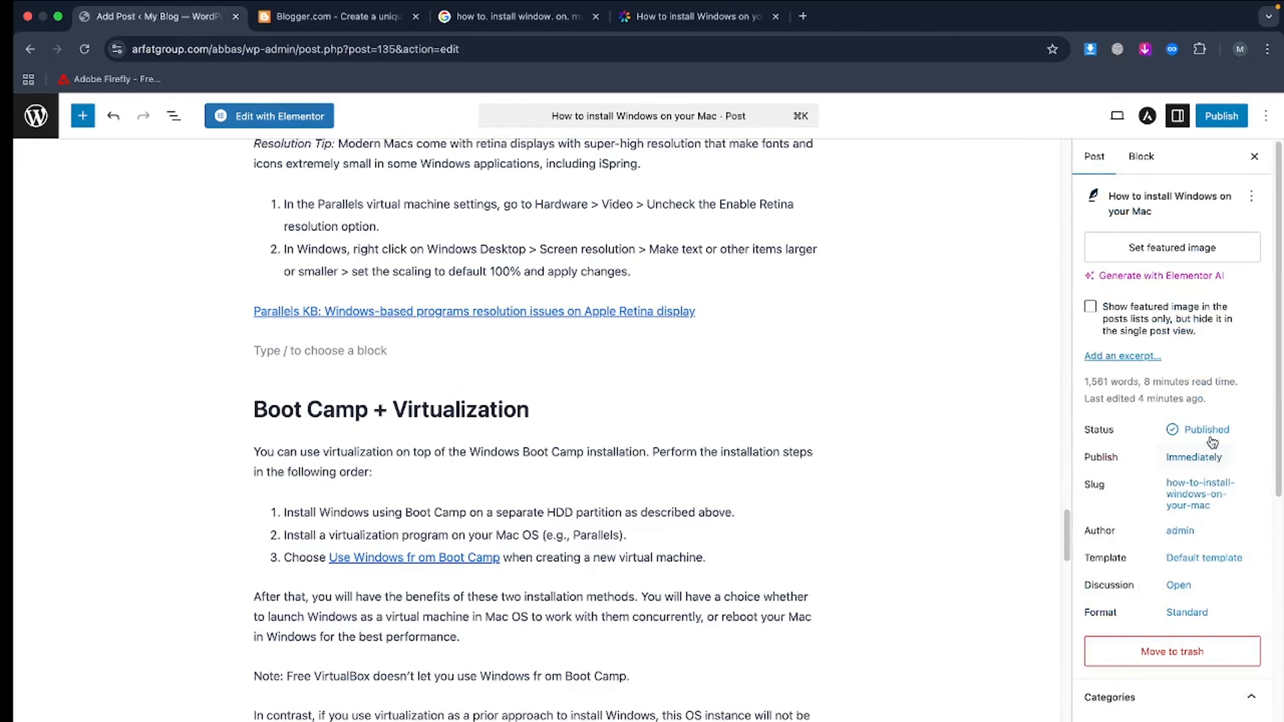
pyautogui.tripleClick(1112, 199)
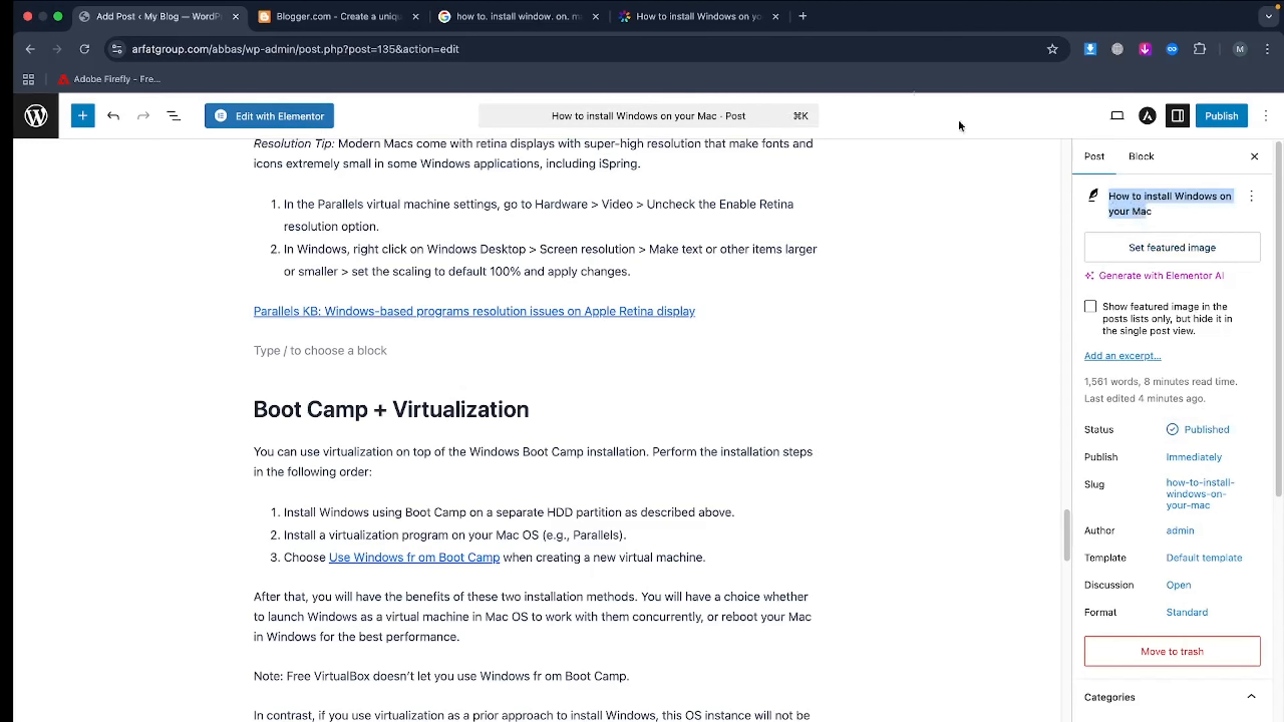
pyautogui.click(670, 17)
pyautogui.scroll(-10, 817, 227)
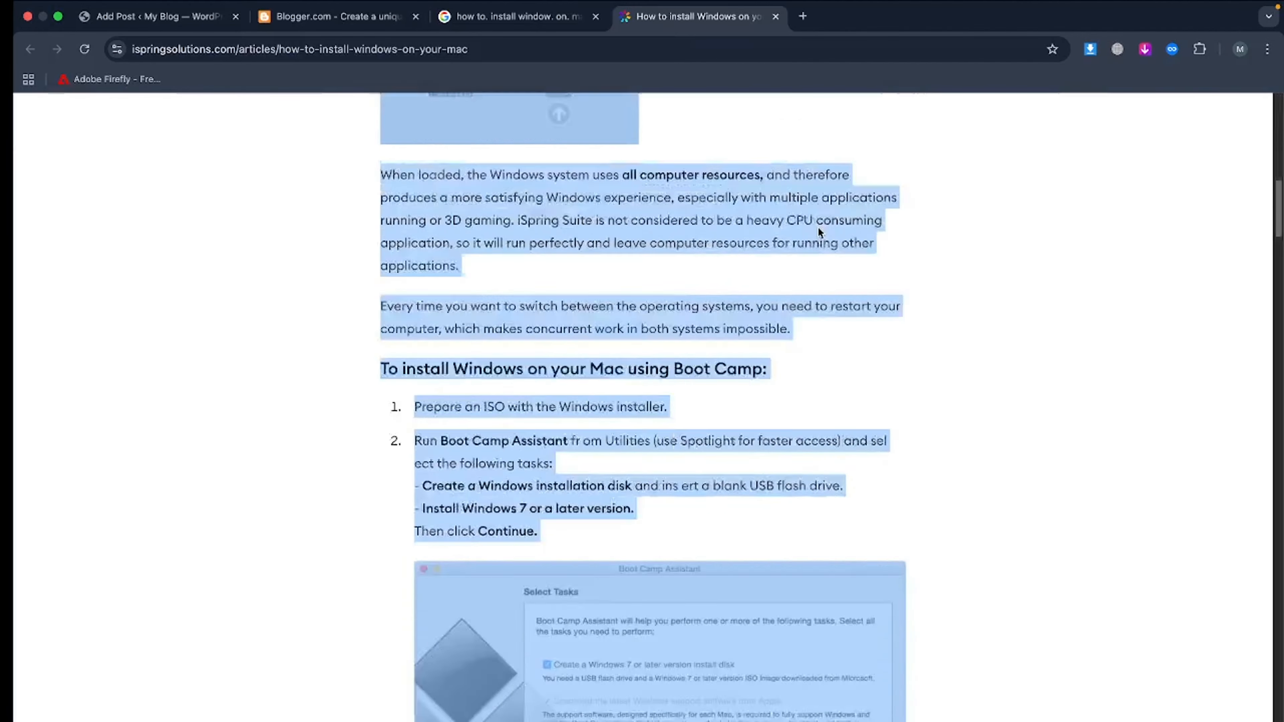
pyautogui.scroll(10, 816, 232)
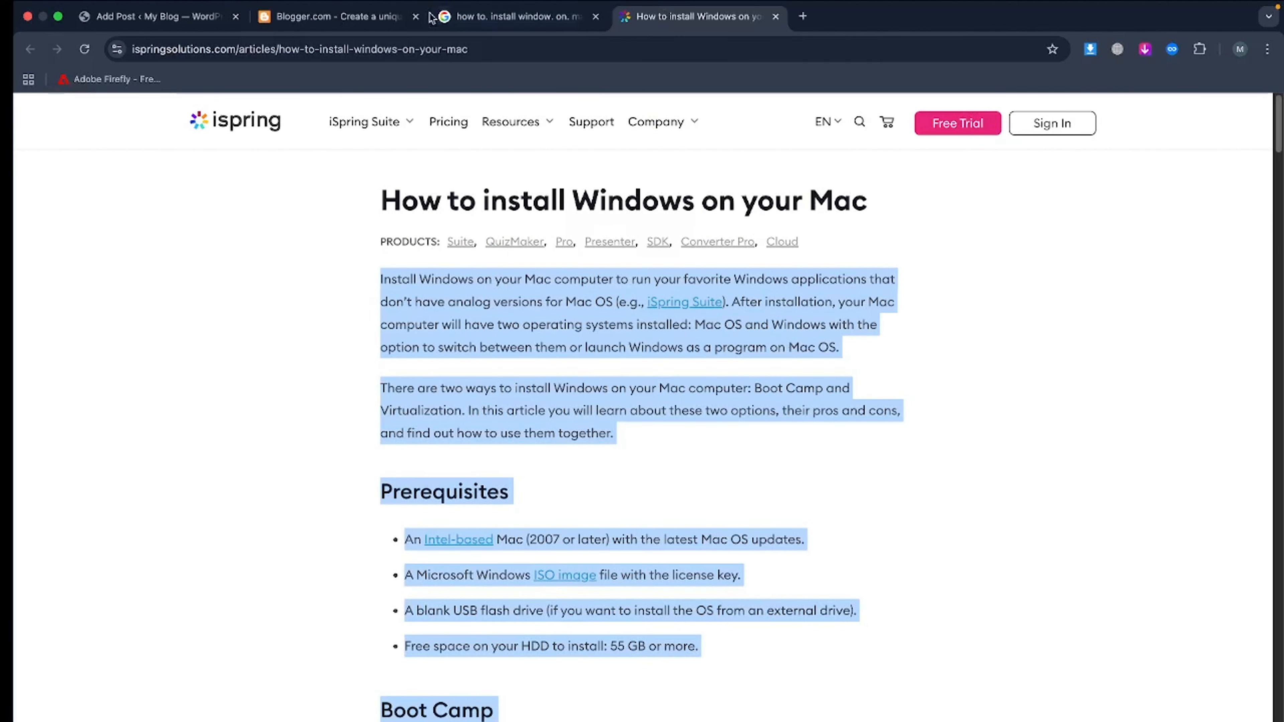
pyautogui.click(202, 33)
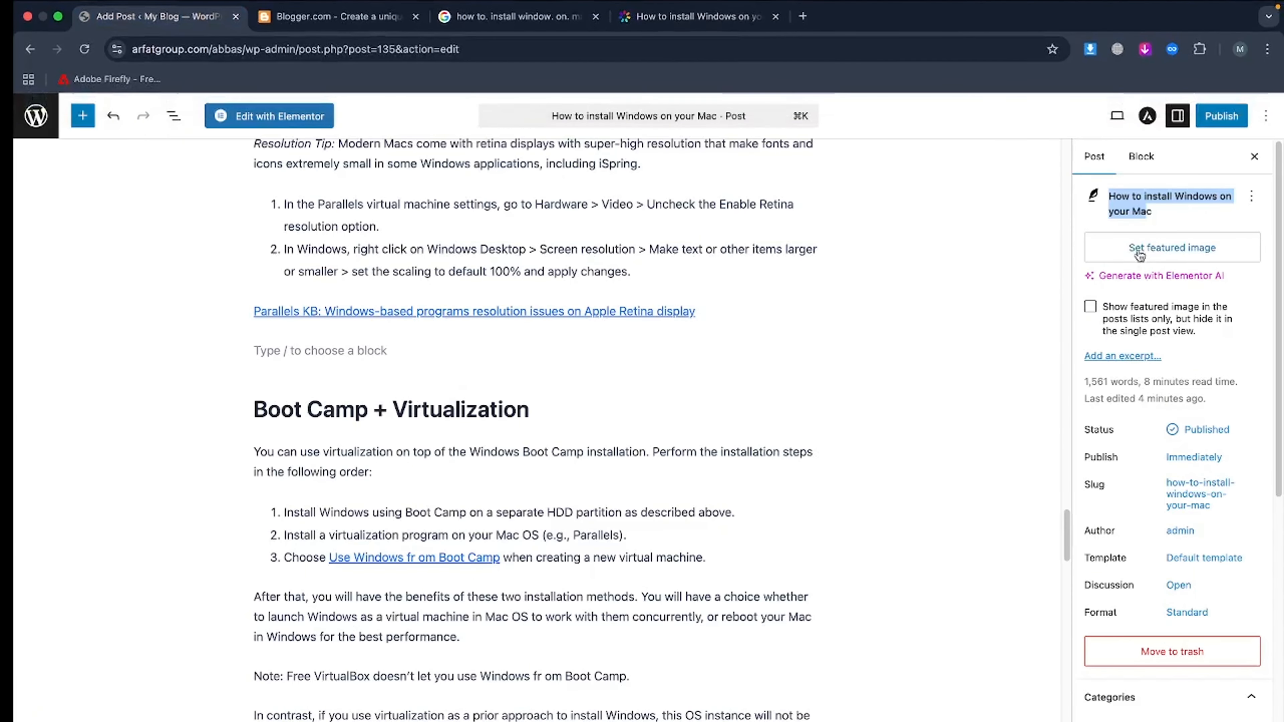
# Set TB-cusco24-63.webp from the media library as the post's featured image and publish the post
pyautogui.click(1138, 245)
pyautogui.click(122, 291)
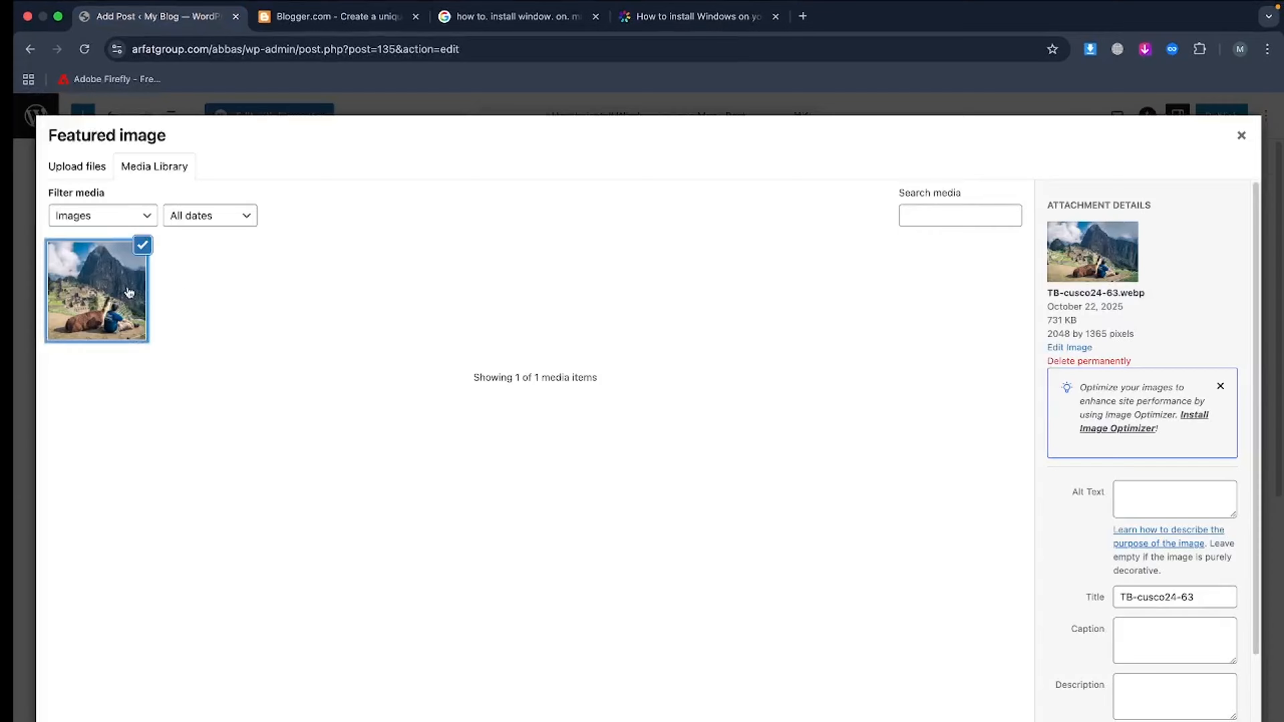
pyautogui.click(1205, 720)
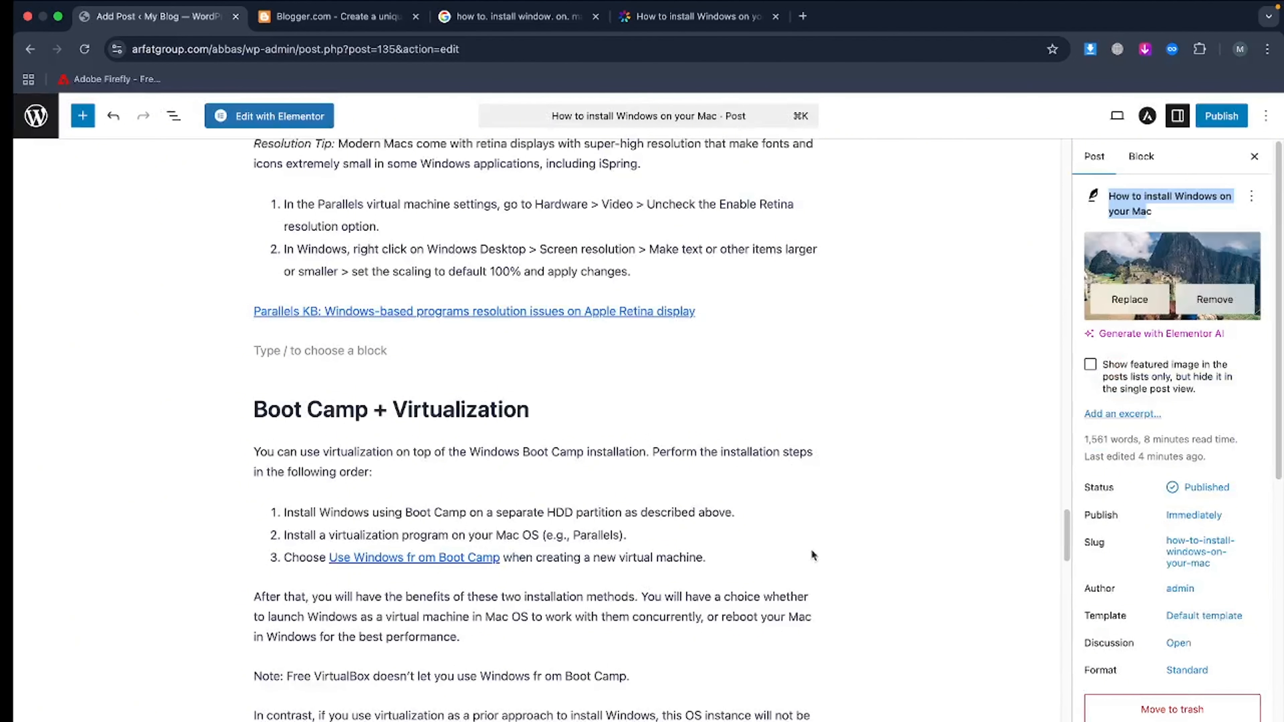
pyautogui.click(1218, 118)
pyautogui.click(1217, 118)
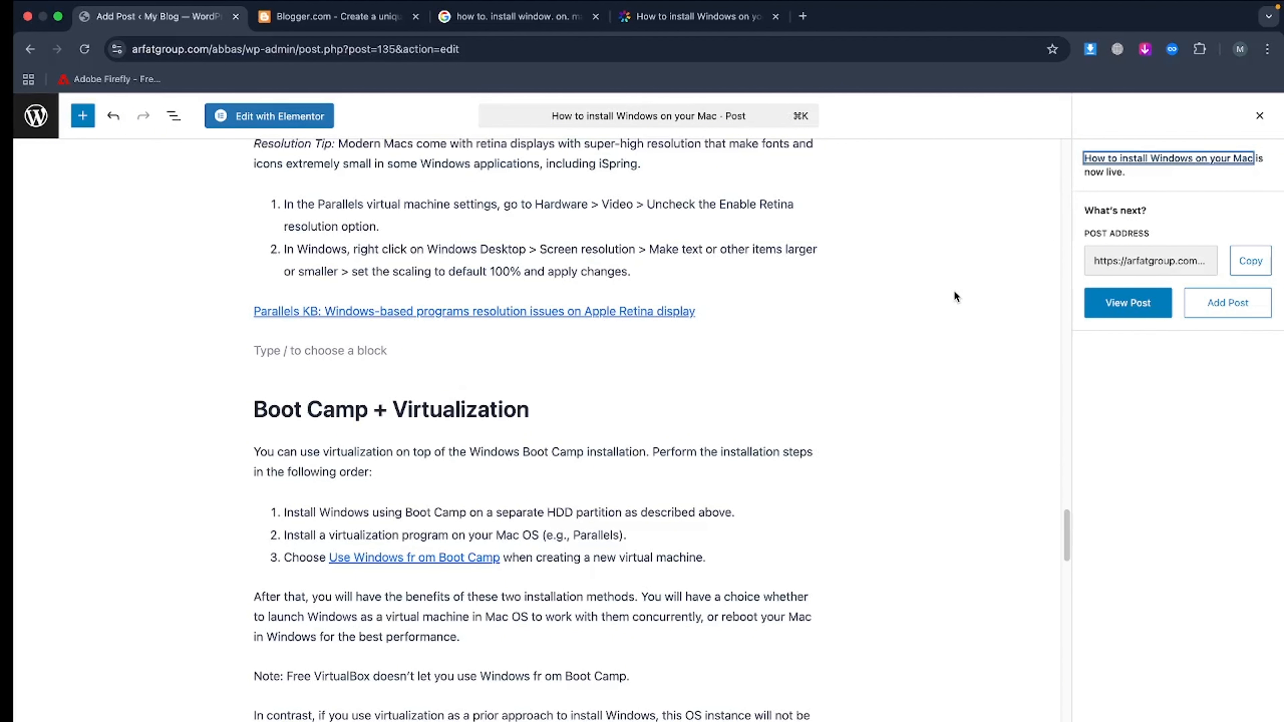
# Leave the editor, check the published post on the blog's front page in a new tab, and return to the posts list
pyautogui.click(35, 115)
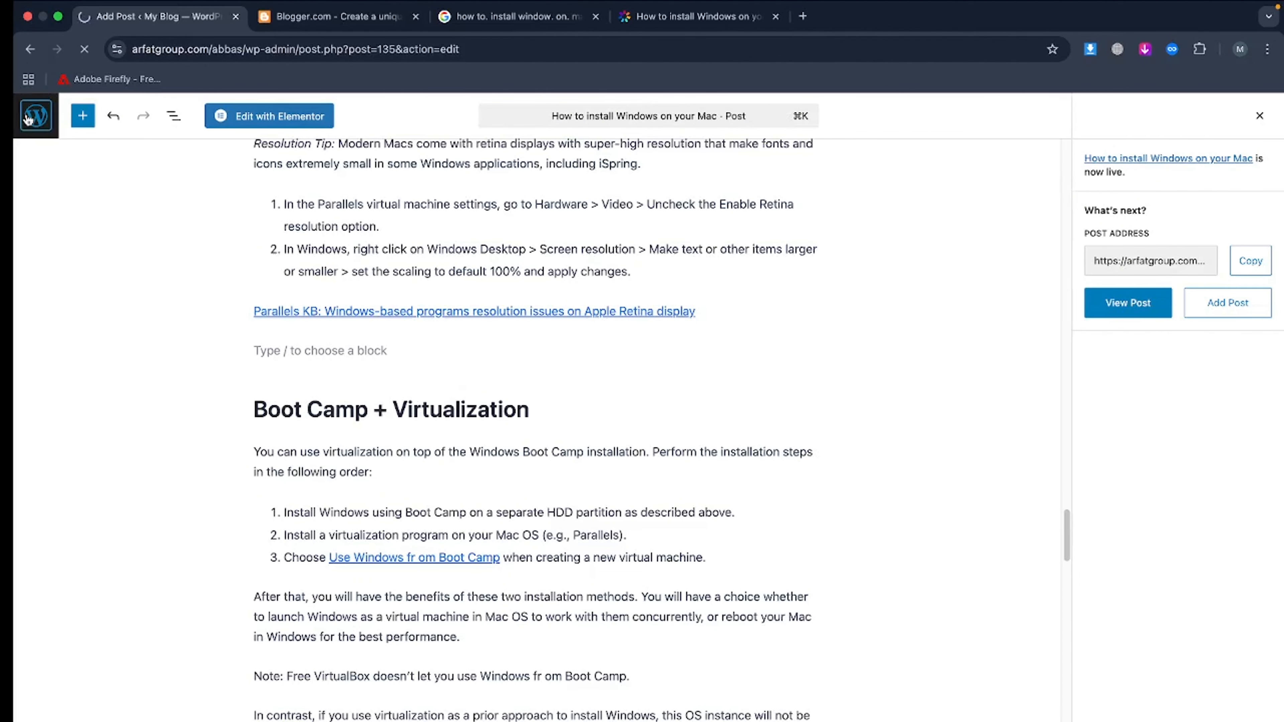
pyautogui.rightClick(53, 108)
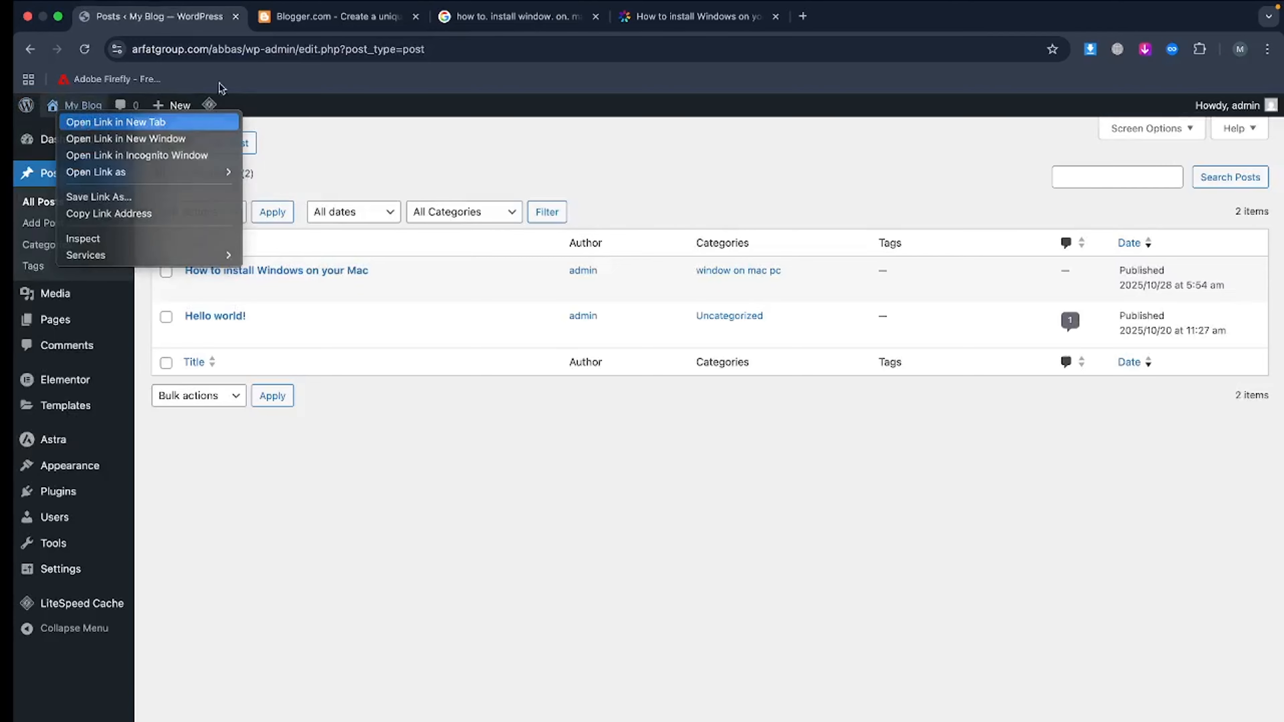
pyautogui.click(91, 117)
pyautogui.click(298, 17)
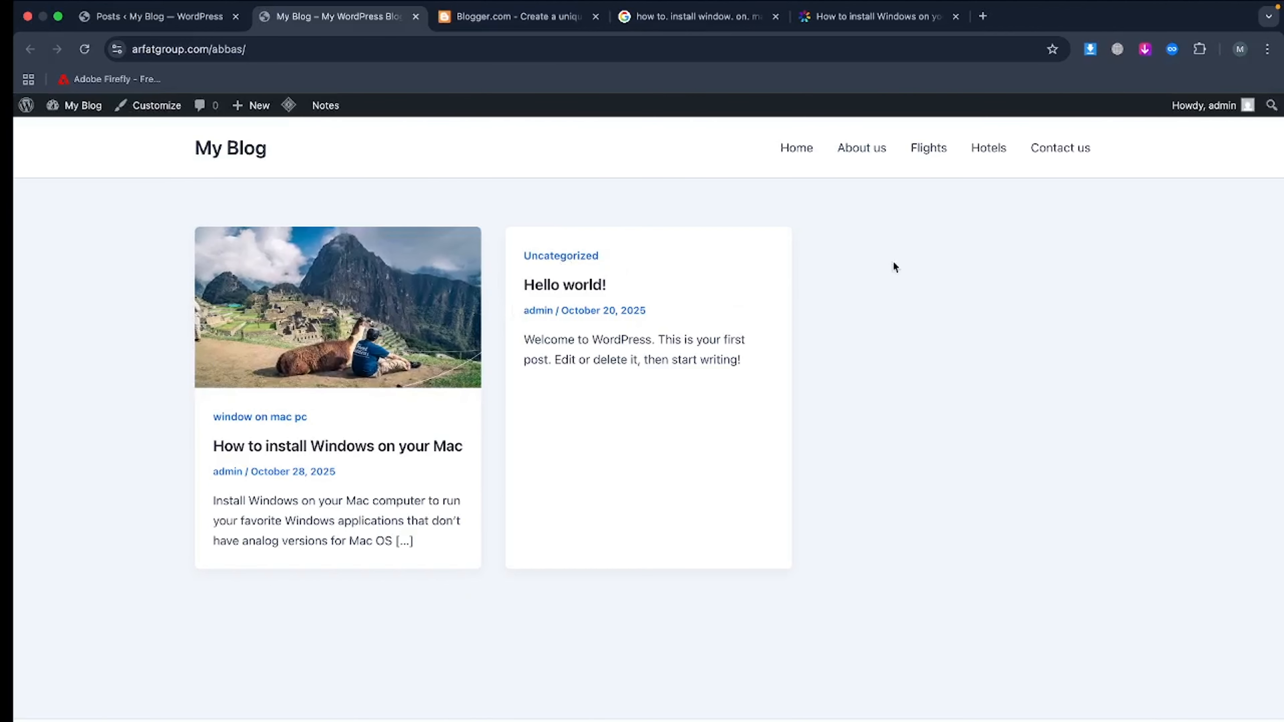
pyautogui.click(126, 17)
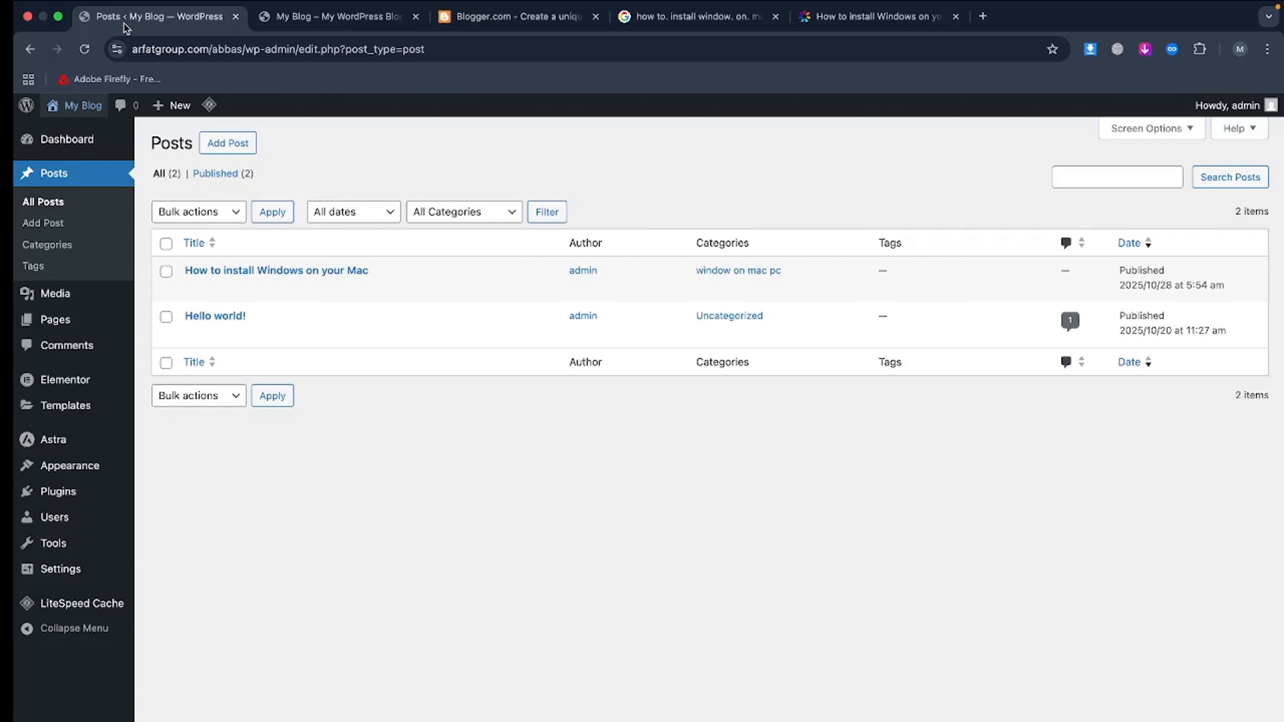
# Create and publish a new page titled "Blog", and go back to the list of pages
pyautogui.click(99, 332)
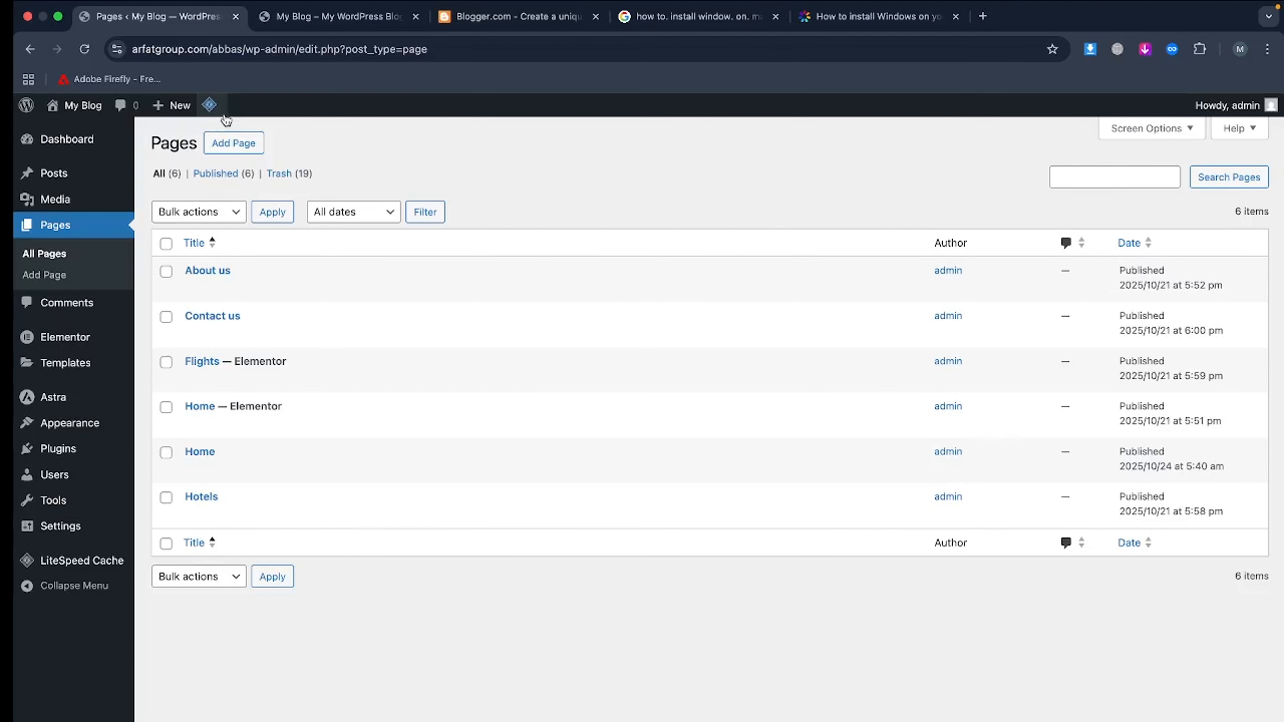
pyautogui.click(228, 142)
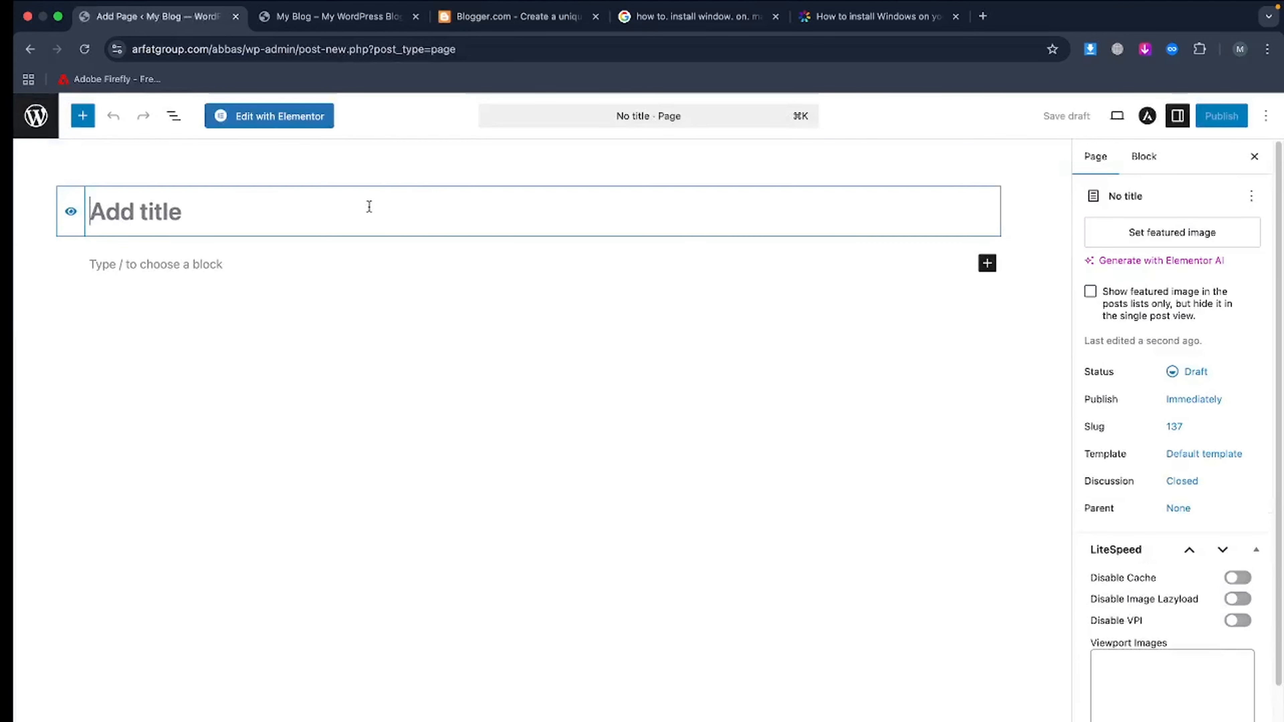
pyautogui.write('Blog')
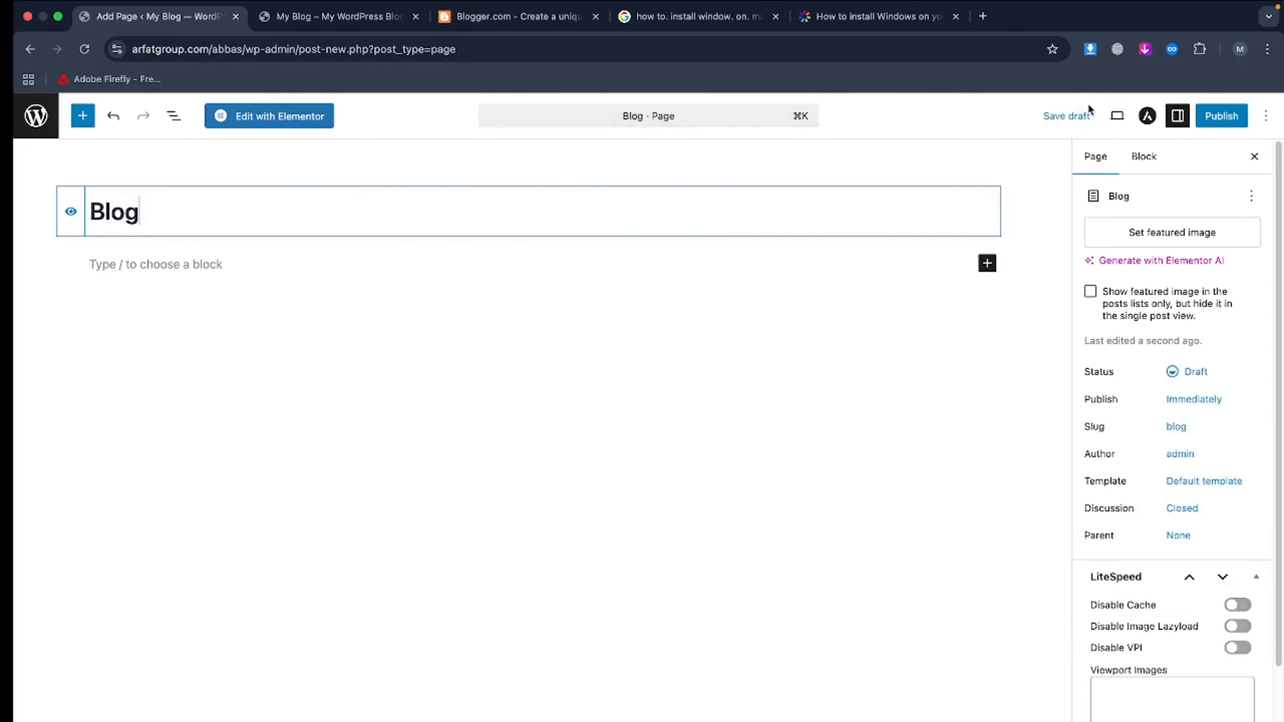
pyautogui.click(1224, 118)
pyautogui.click(1225, 118)
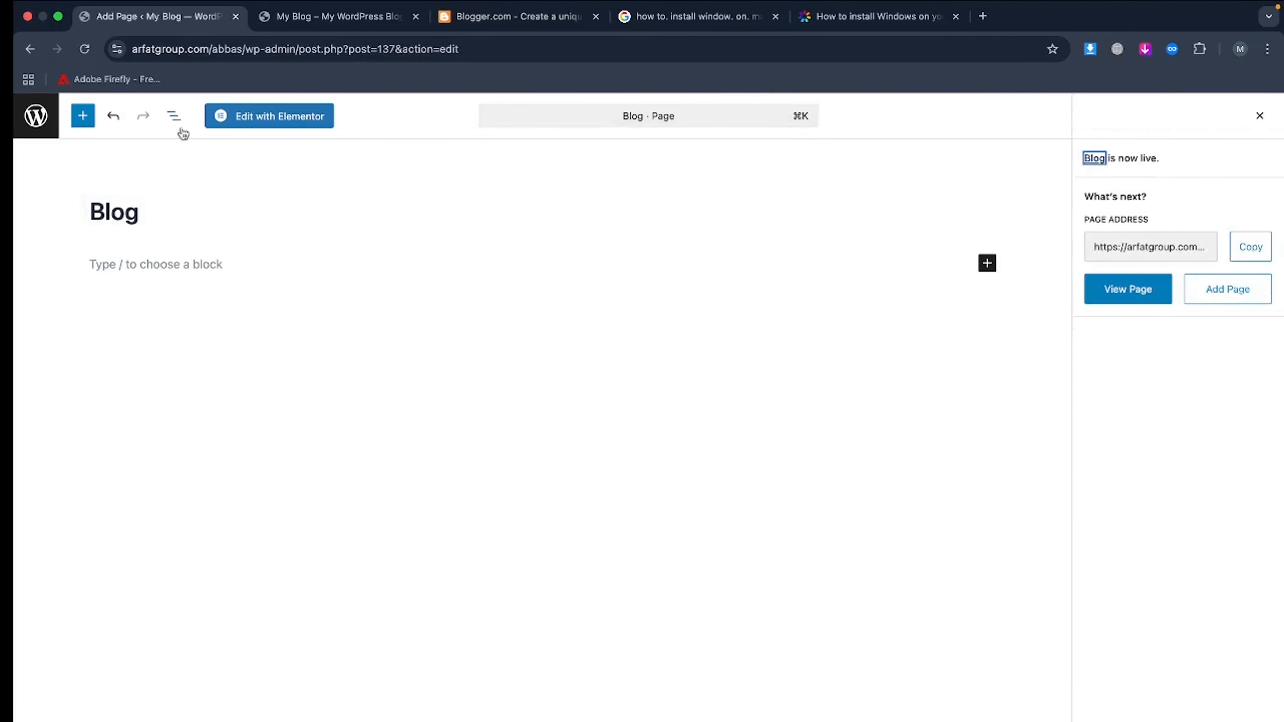
pyautogui.click(23, 113)
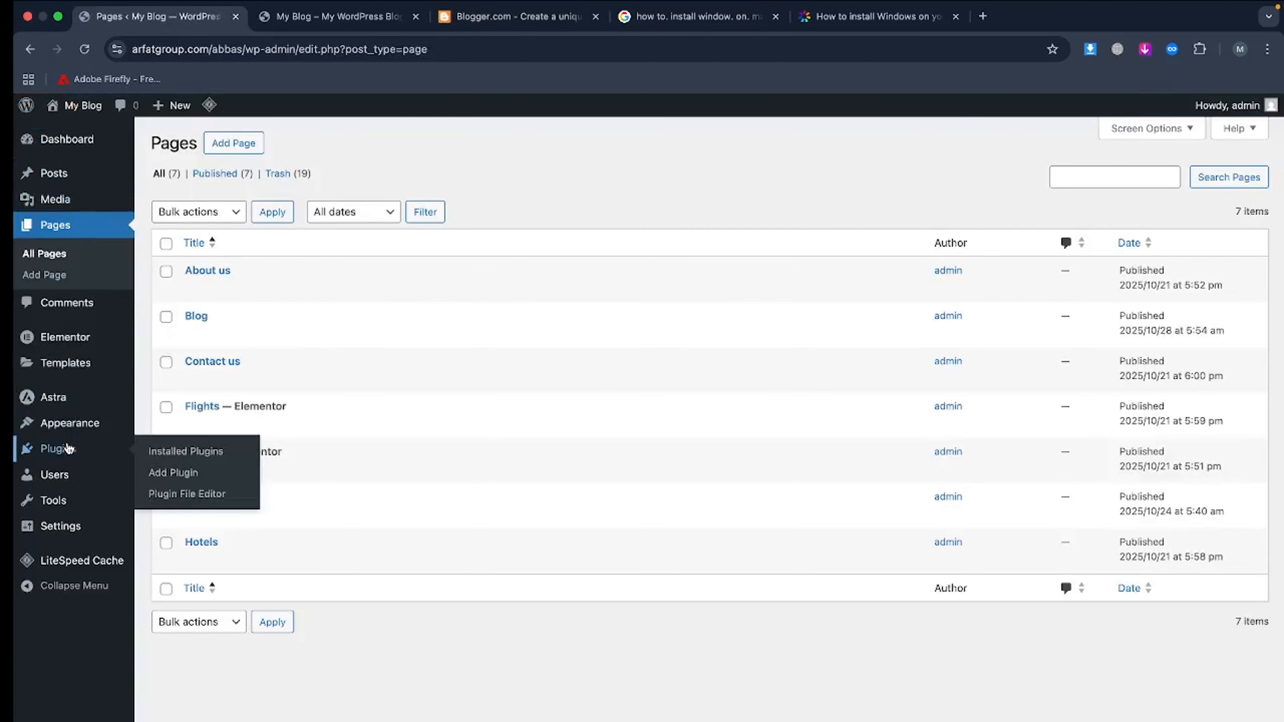
# Search the plugin directory for "coneblog", and install and activate the ConeBlog – Elementor Blog Widgets plugin
pyautogui.click(70, 448)
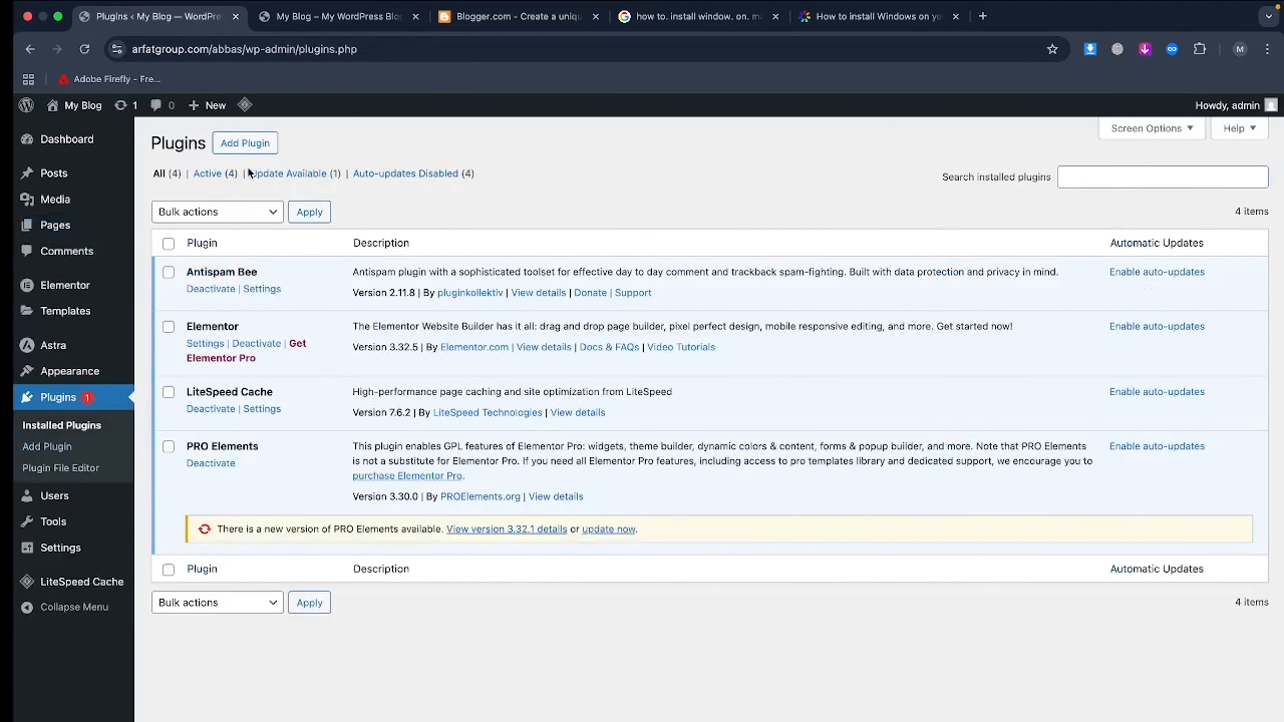
pyautogui.click(245, 147)
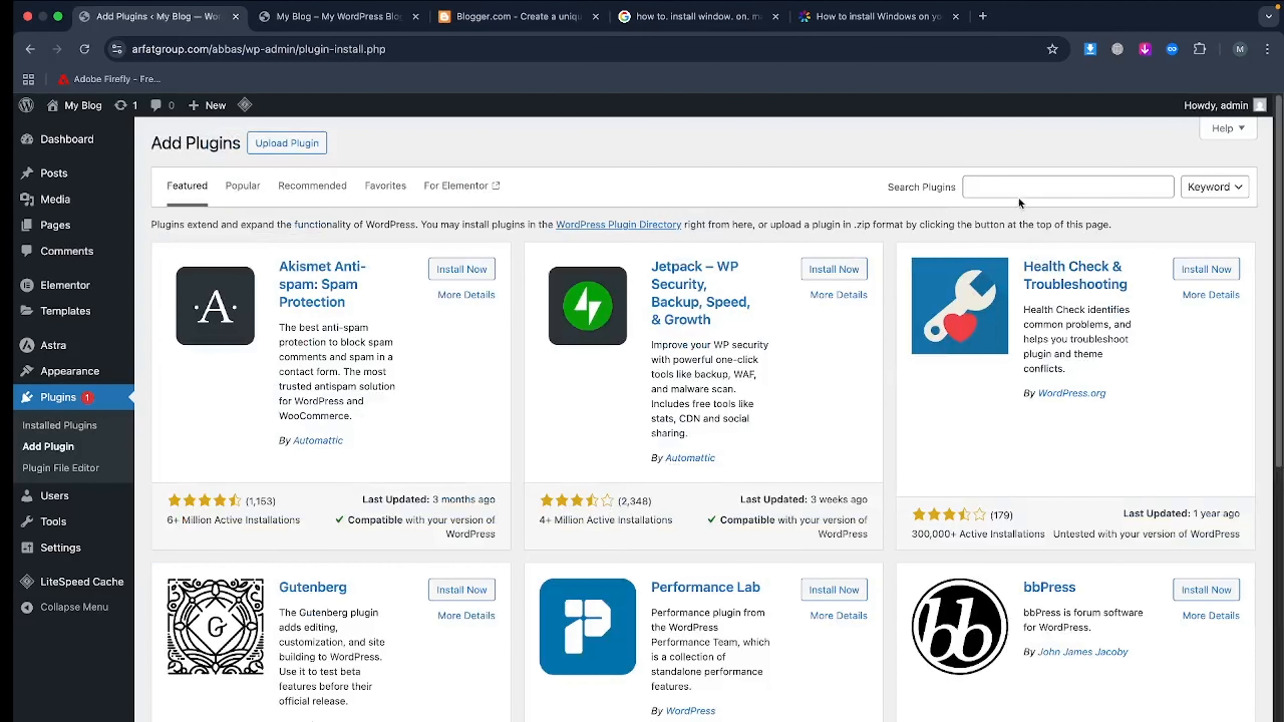
pyautogui.click(1016, 193)
pyautogui.write('d')
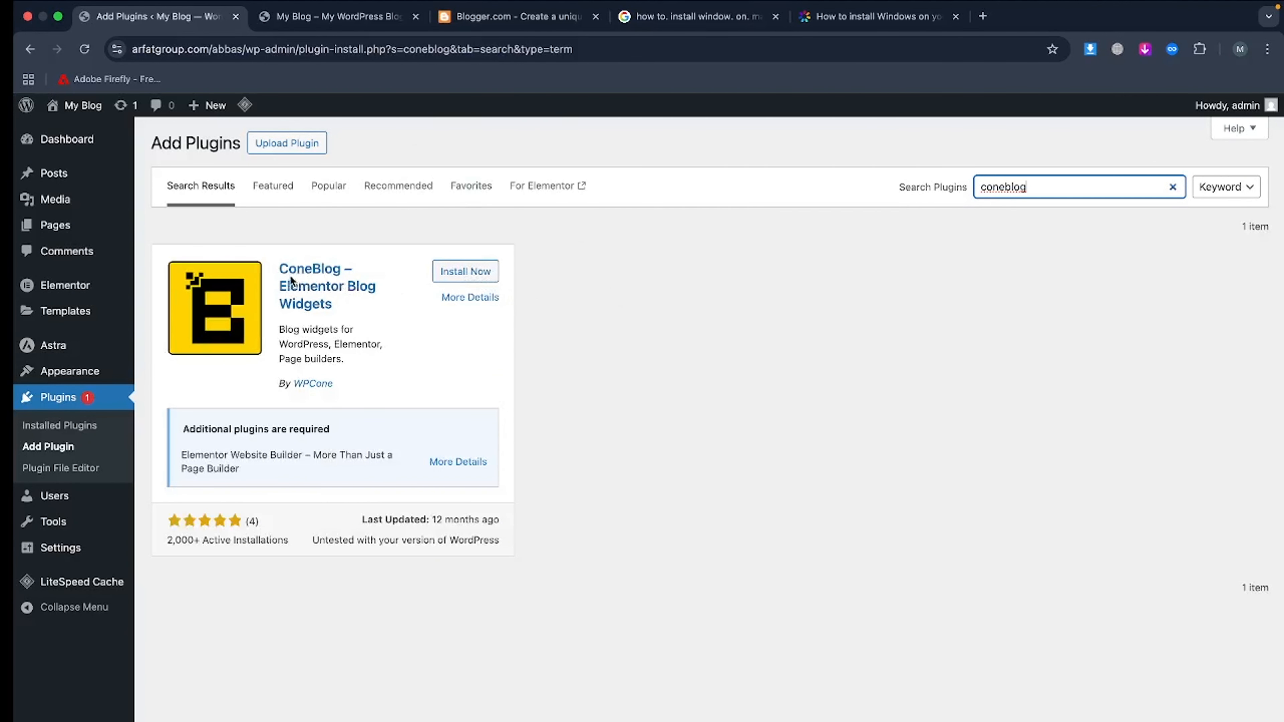
pyautogui.click(438, 277)
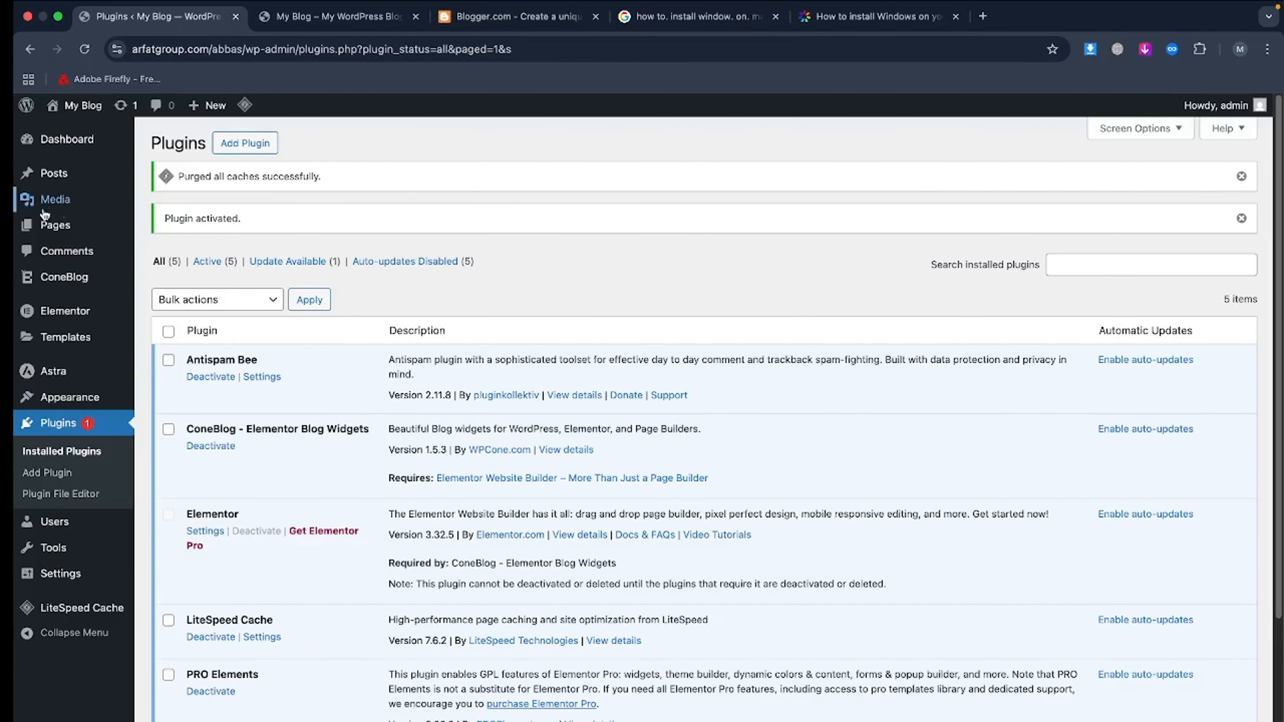
# Open the Blog page in the Elementor editor and add a single-column container with its content width set to Full Width
pyautogui.moveTo(58, 223)
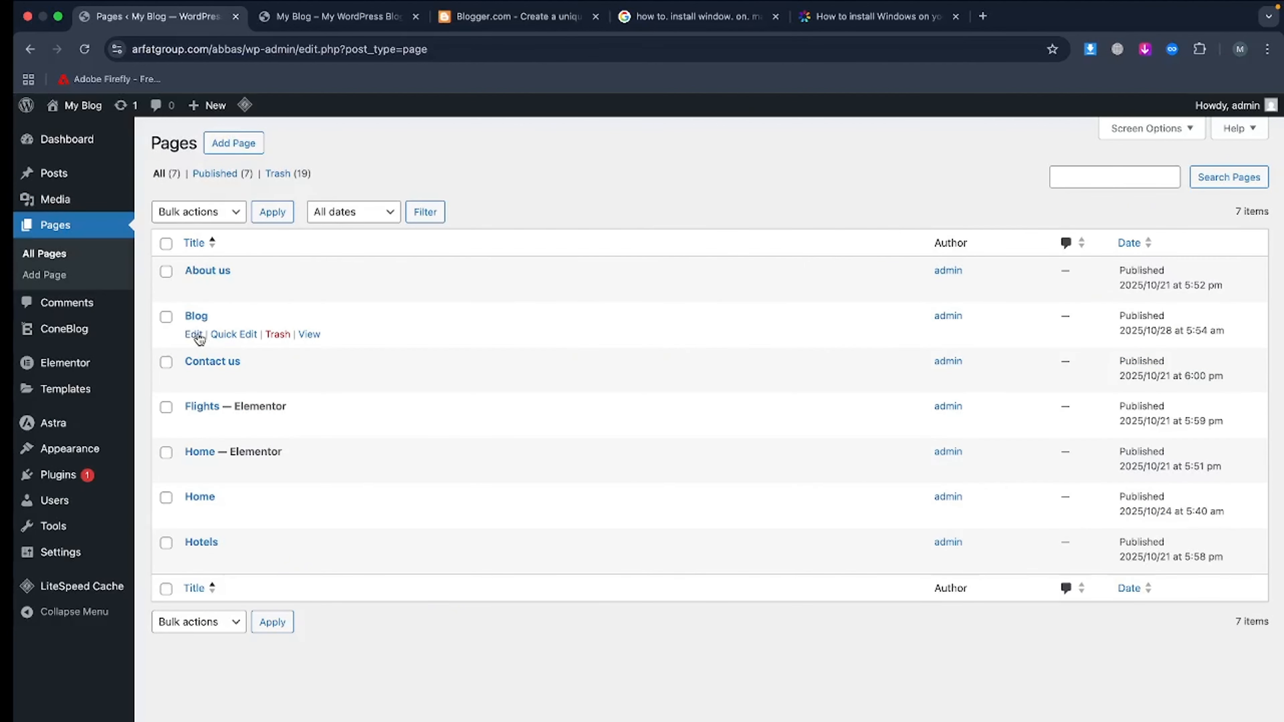
pyautogui.click(197, 335)
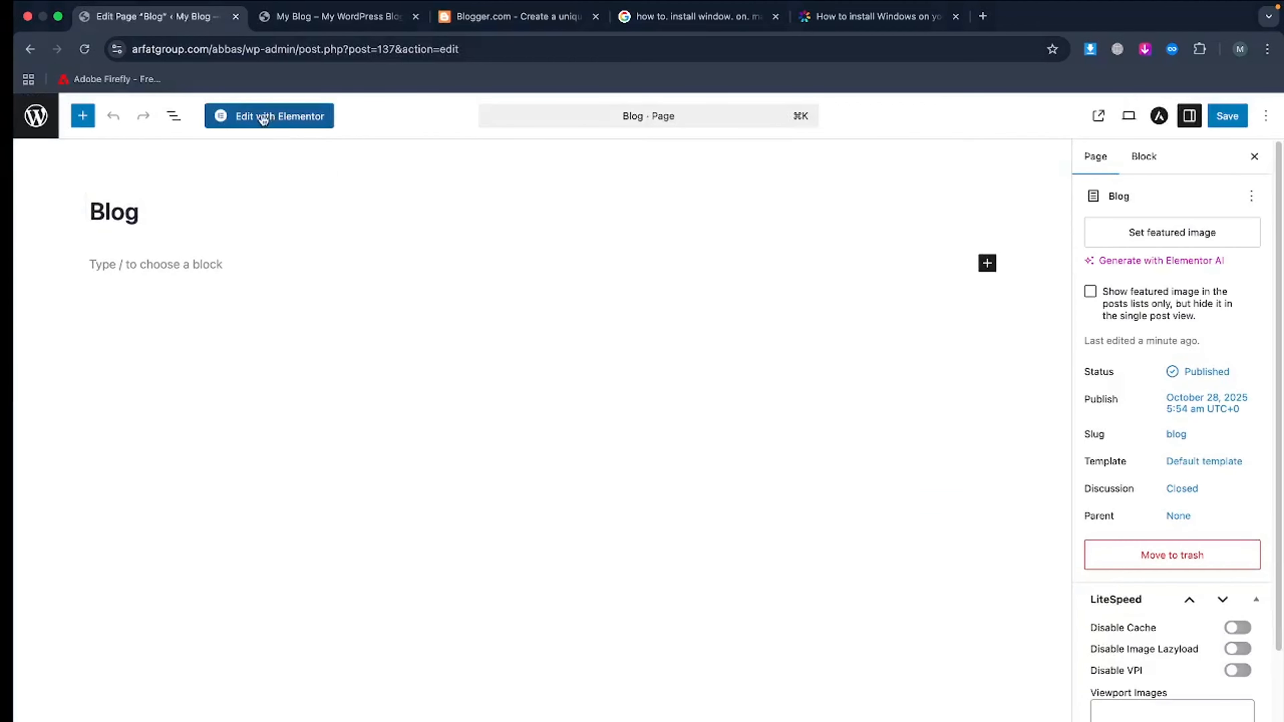
pyautogui.click(254, 118)
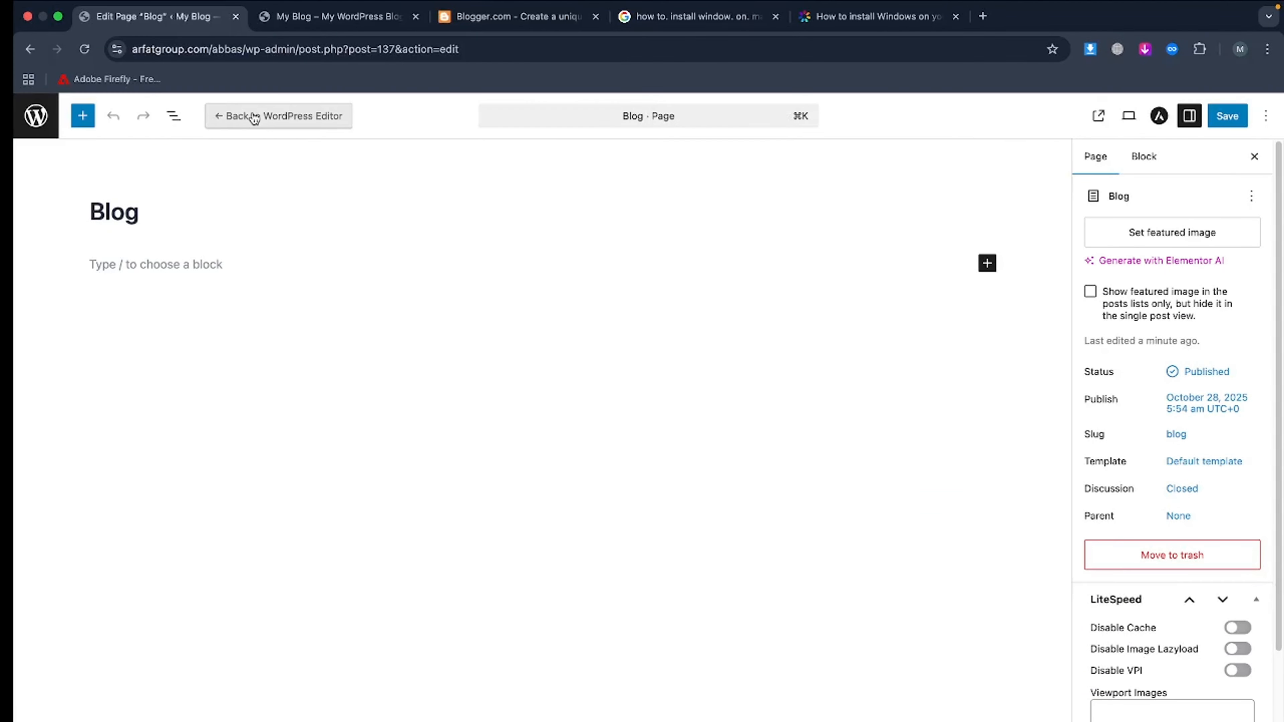
pyautogui.click(717, 408)
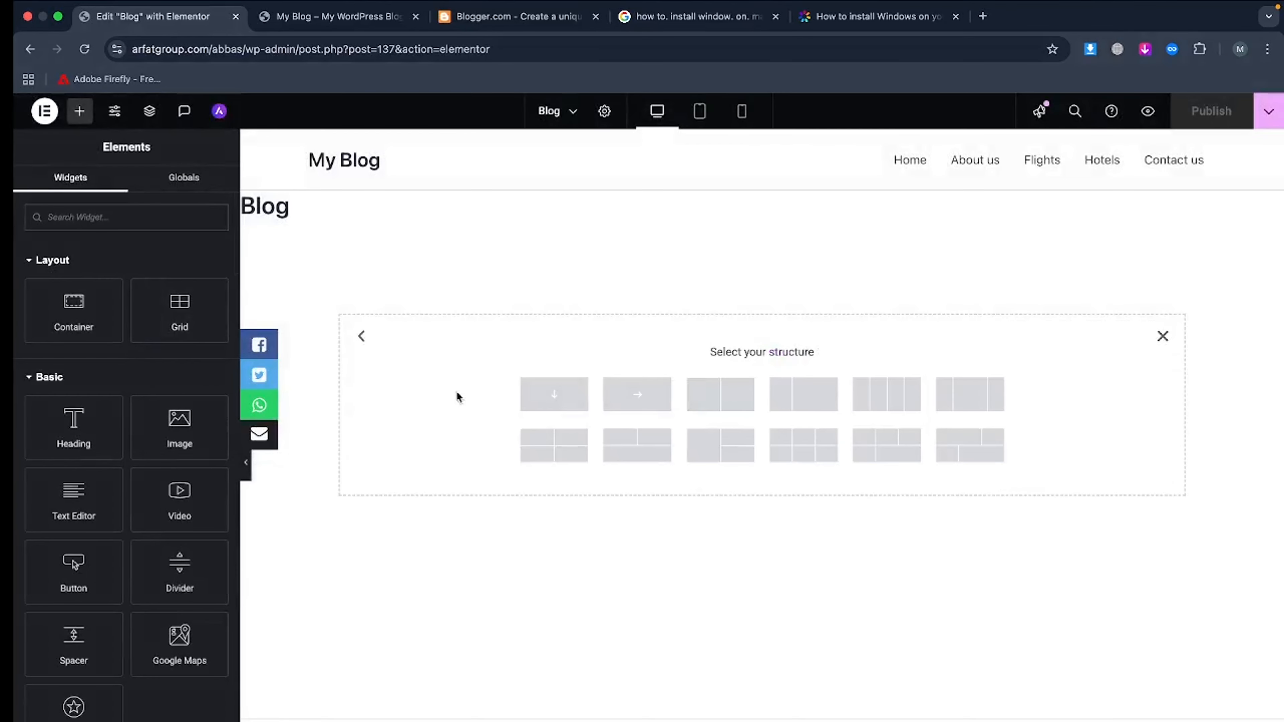
pyautogui.click(554, 394)
pyautogui.click(169, 317)
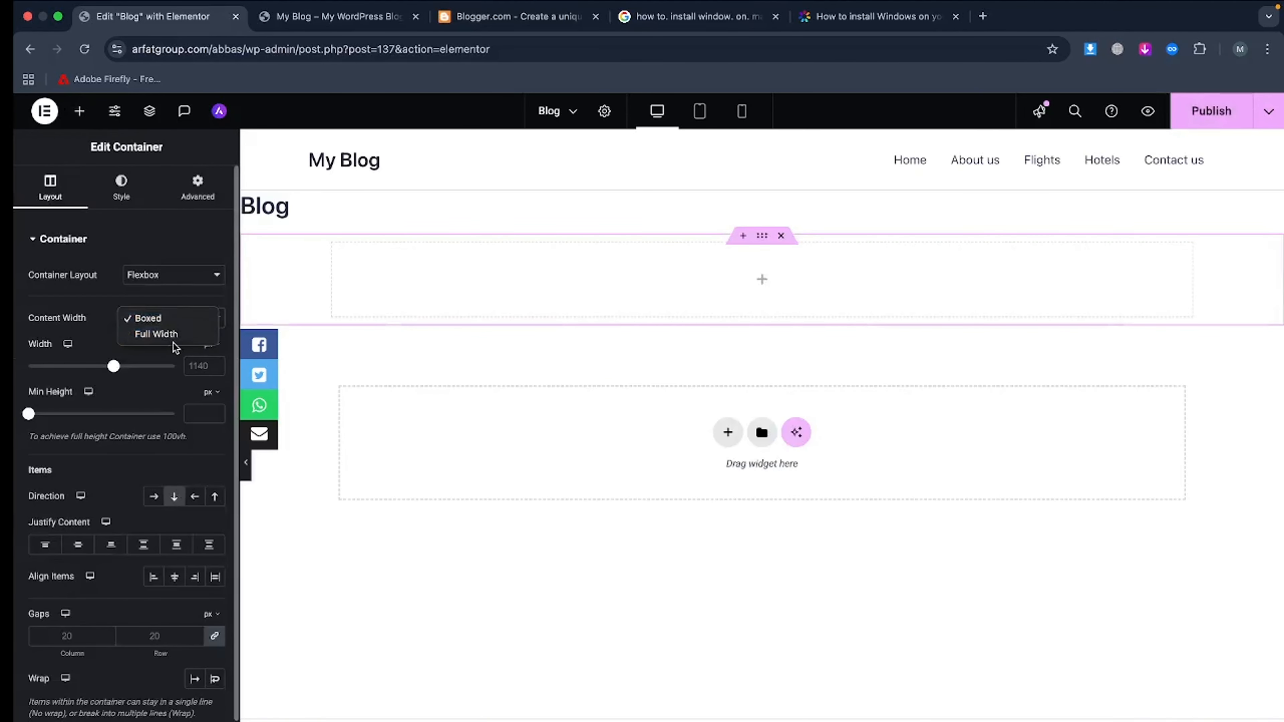
pyautogui.click(169, 335)
# Place the Cone Blog Posts Grid widget in the container and publish the page
pyautogui.click(79, 110)
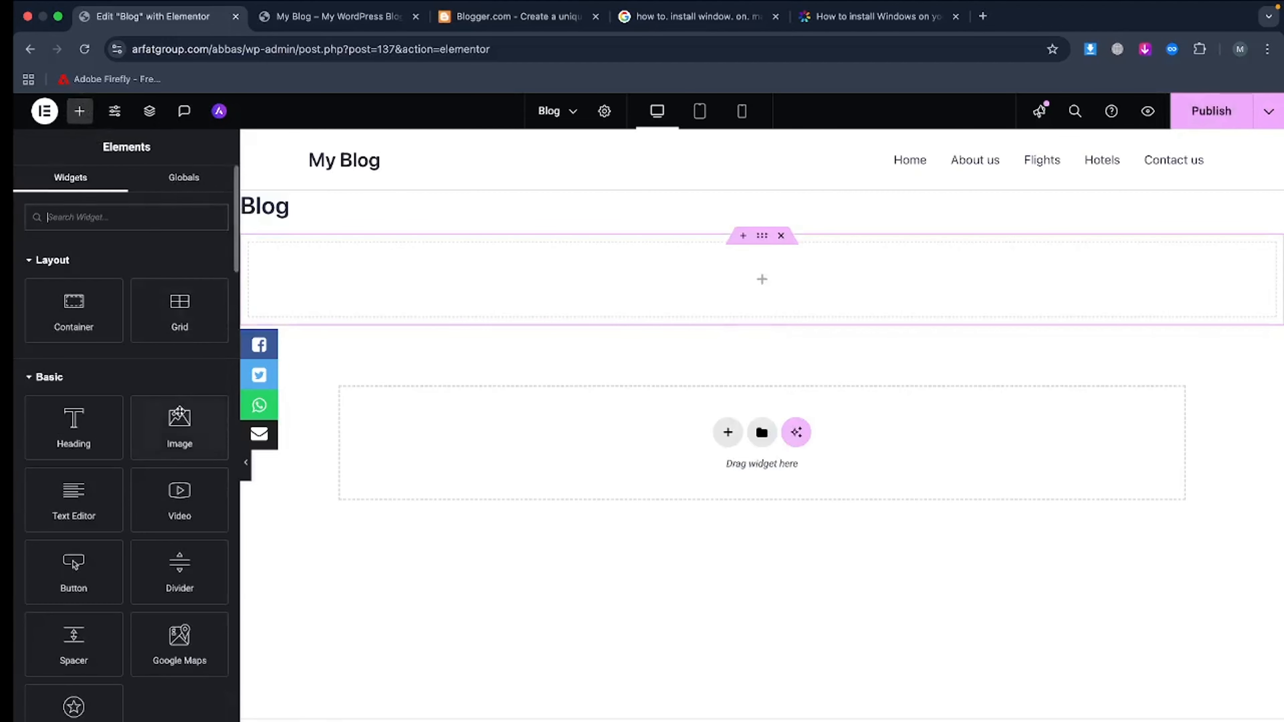
pyautogui.scroll(-20, 180, 414)
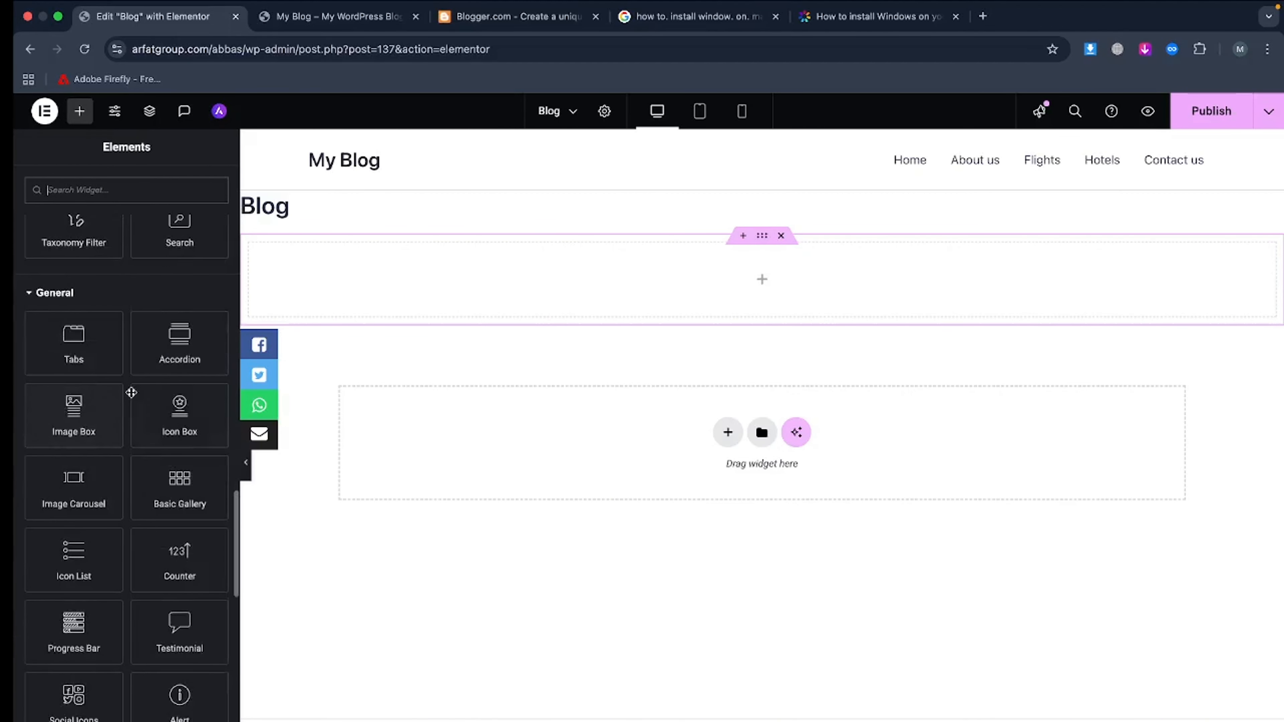
pyautogui.scroll(-10, 131, 392)
pyautogui.moveTo(98, 319); pyautogui.dragTo(138, 310)
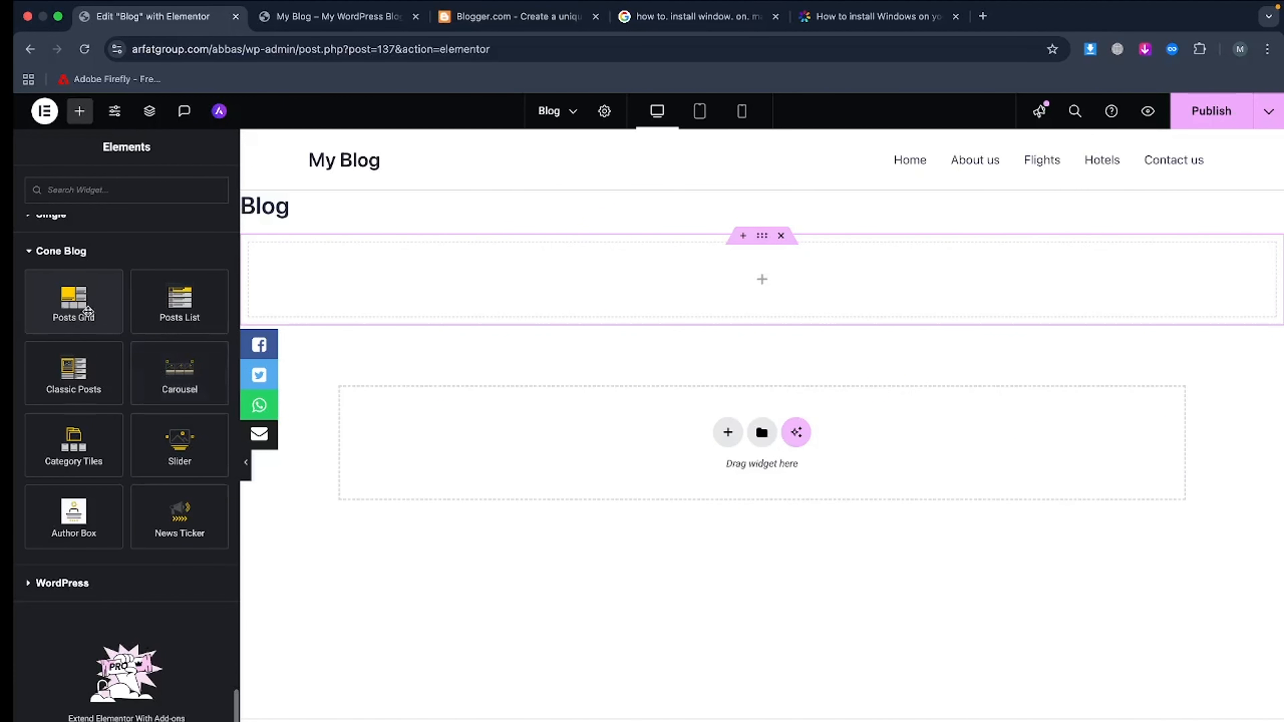
pyautogui.moveTo(86, 309); pyautogui.dragTo(398, 271)
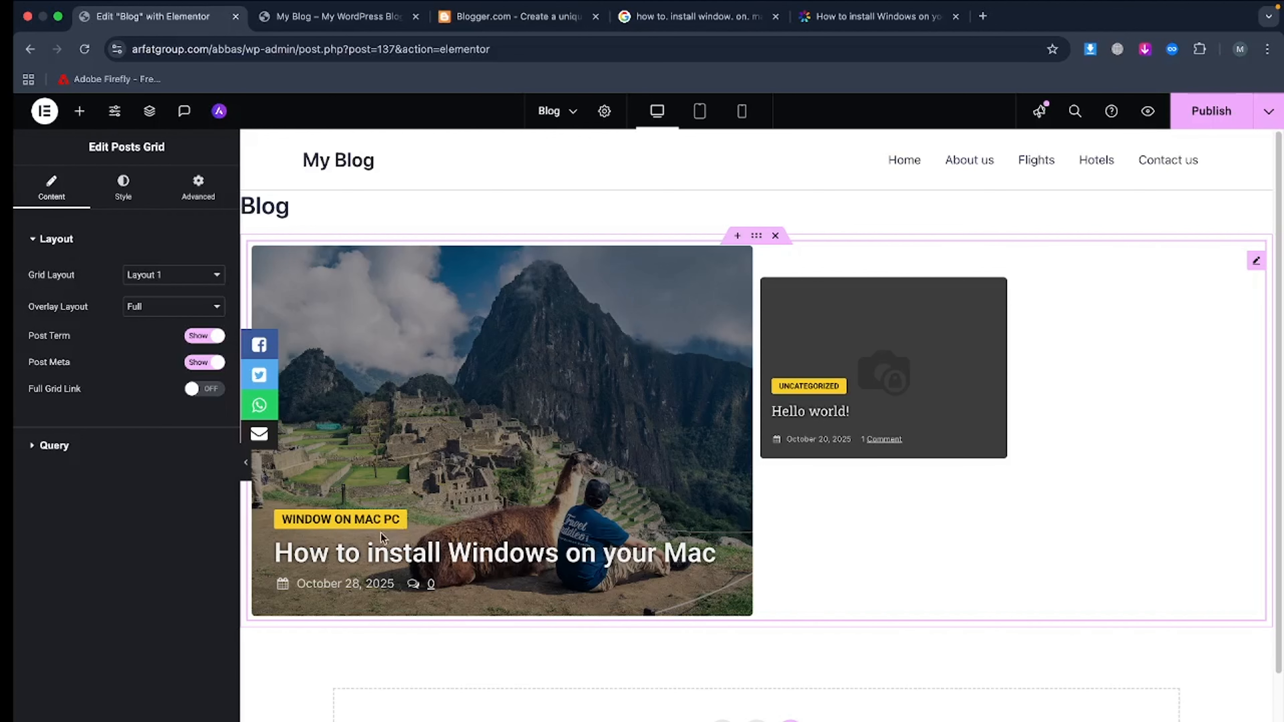
pyautogui.click(1228, 113)
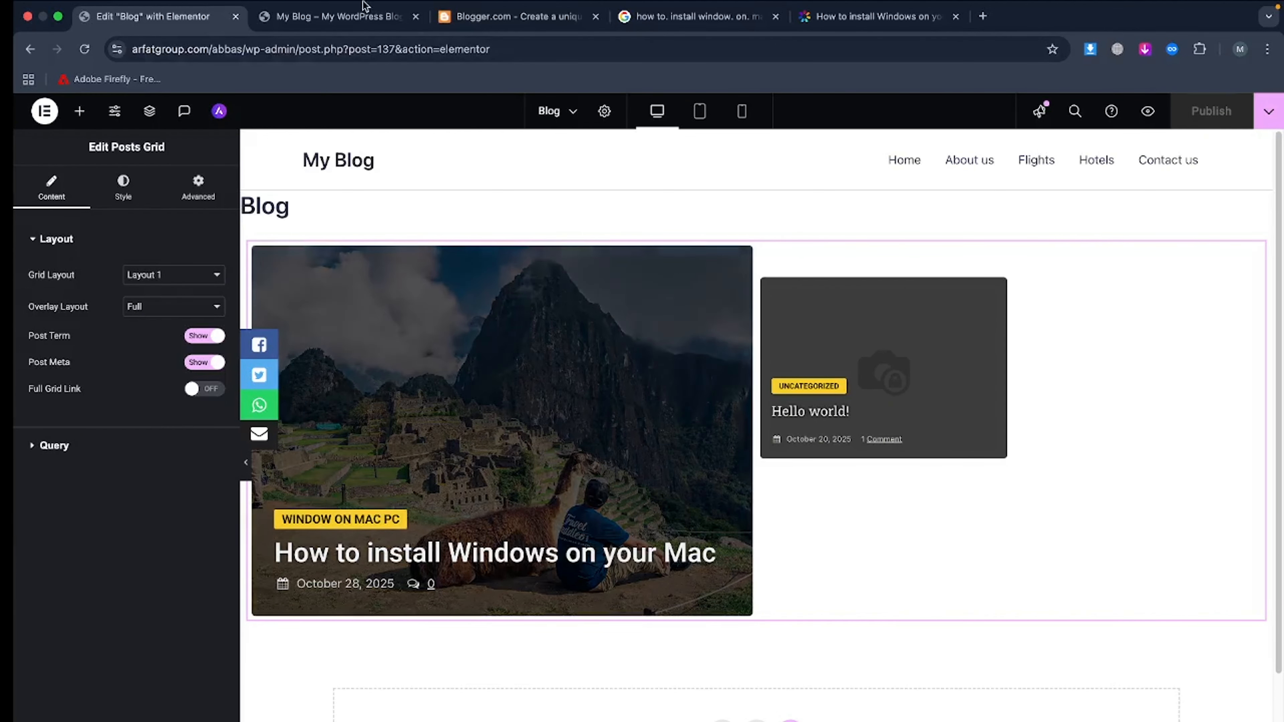
# Reload the site's front page to check its navigation menu, and leave the Elementor editor for the list of pages
pyautogui.click(363, 11)
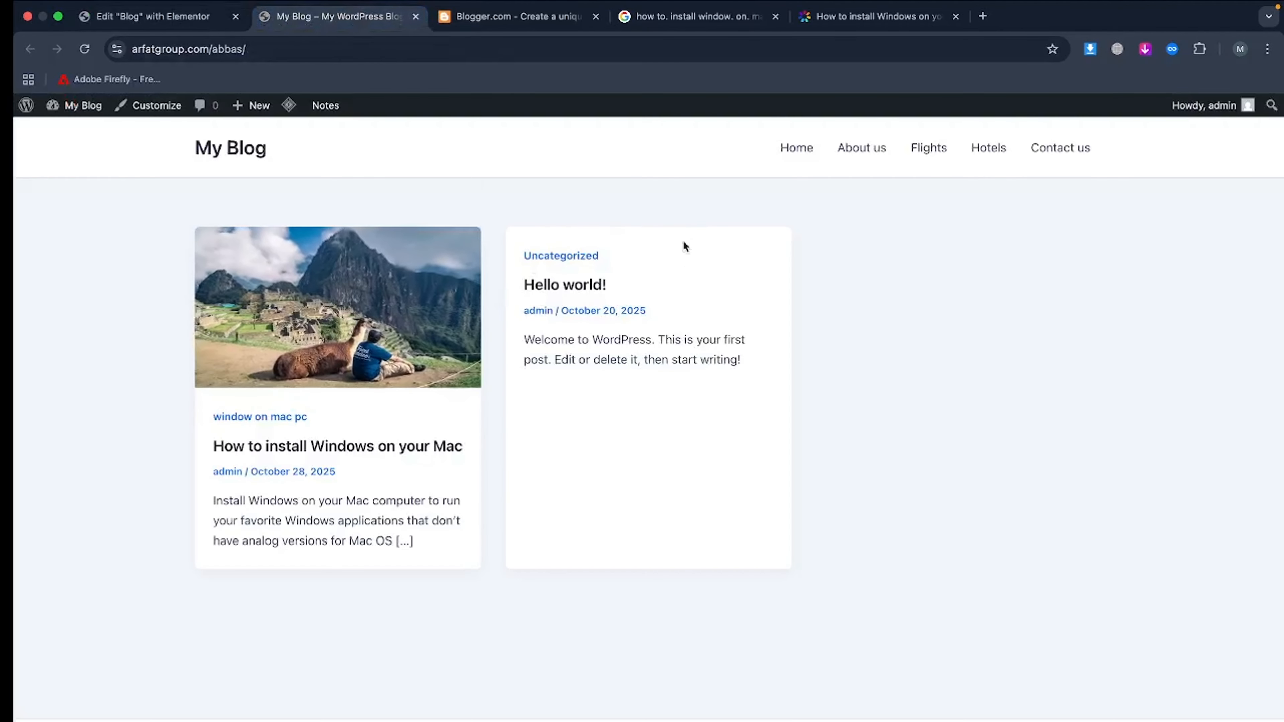
pyautogui.click(84, 48)
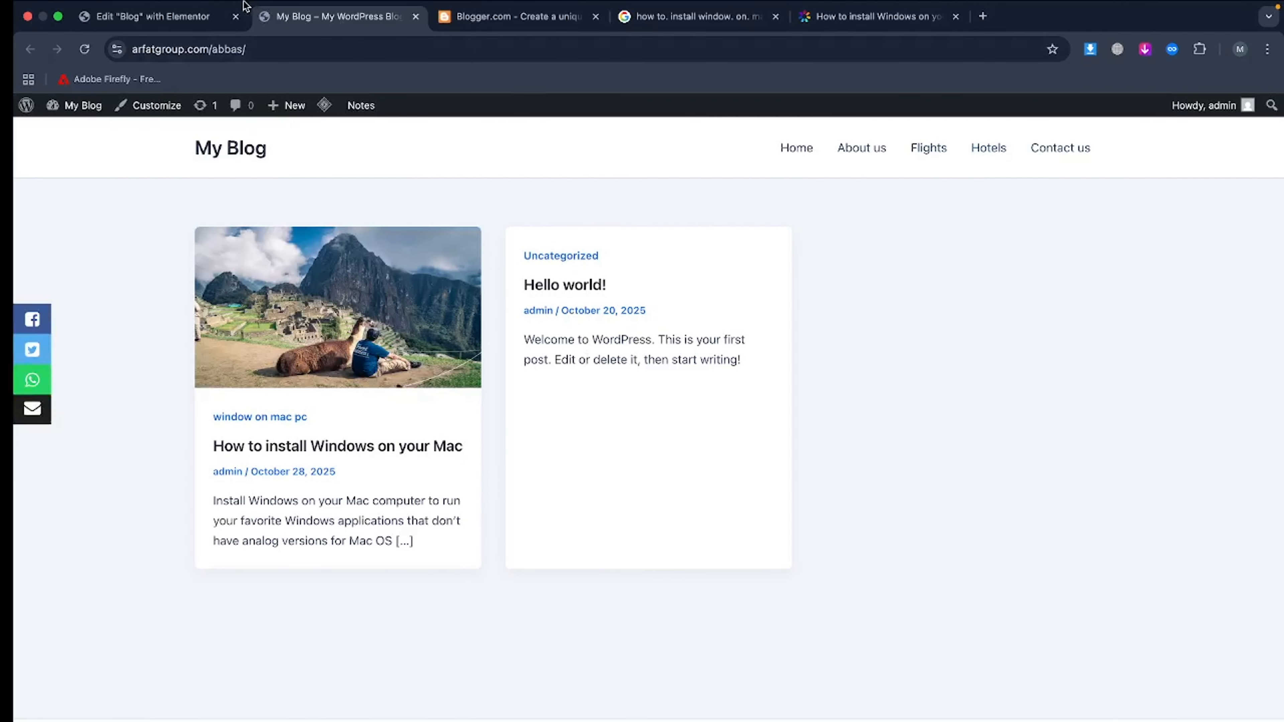
pyautogui.click(228, 11)
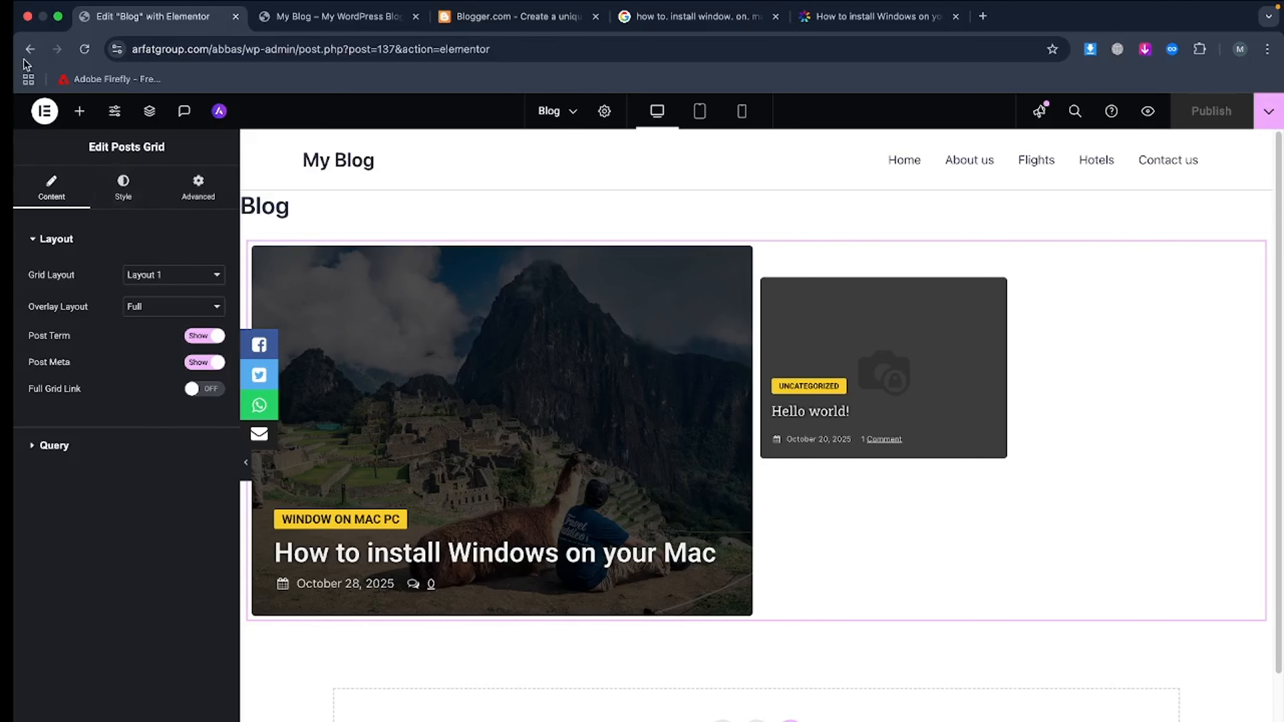
pyautogui.click(29, 49)
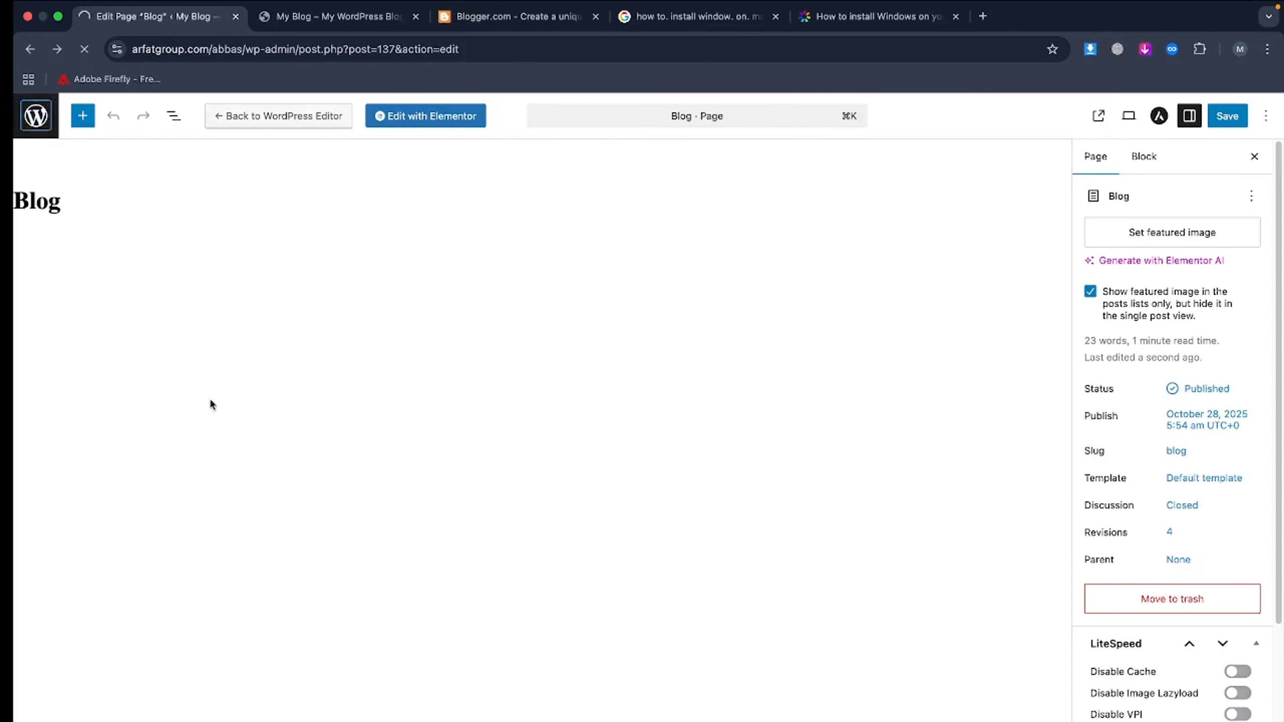
pyautogui.click(339, 16)
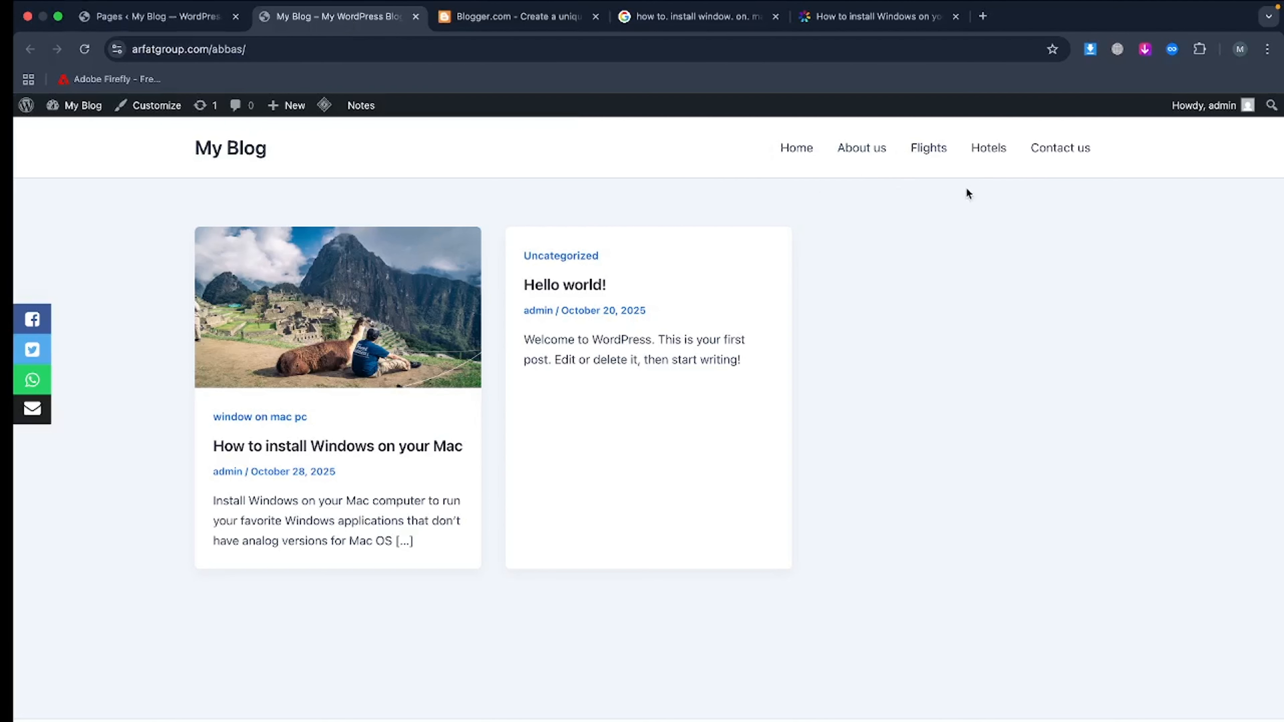
pyautogui.click(152, 16)
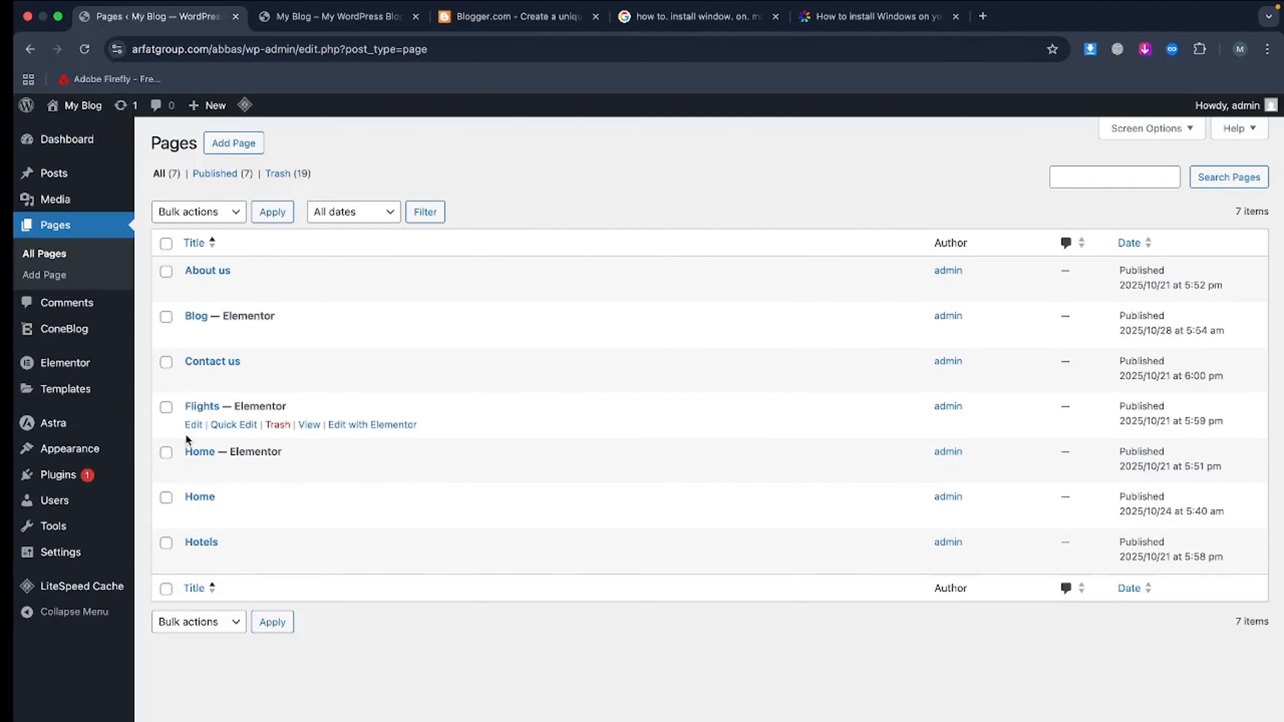
# Open the site's Primary Menu for editing and remove the invalid Home, About us, Flights, Hotels and Contact us items
pyautogui.moveTo(80, 461)
pyautogui.click(219, 533)
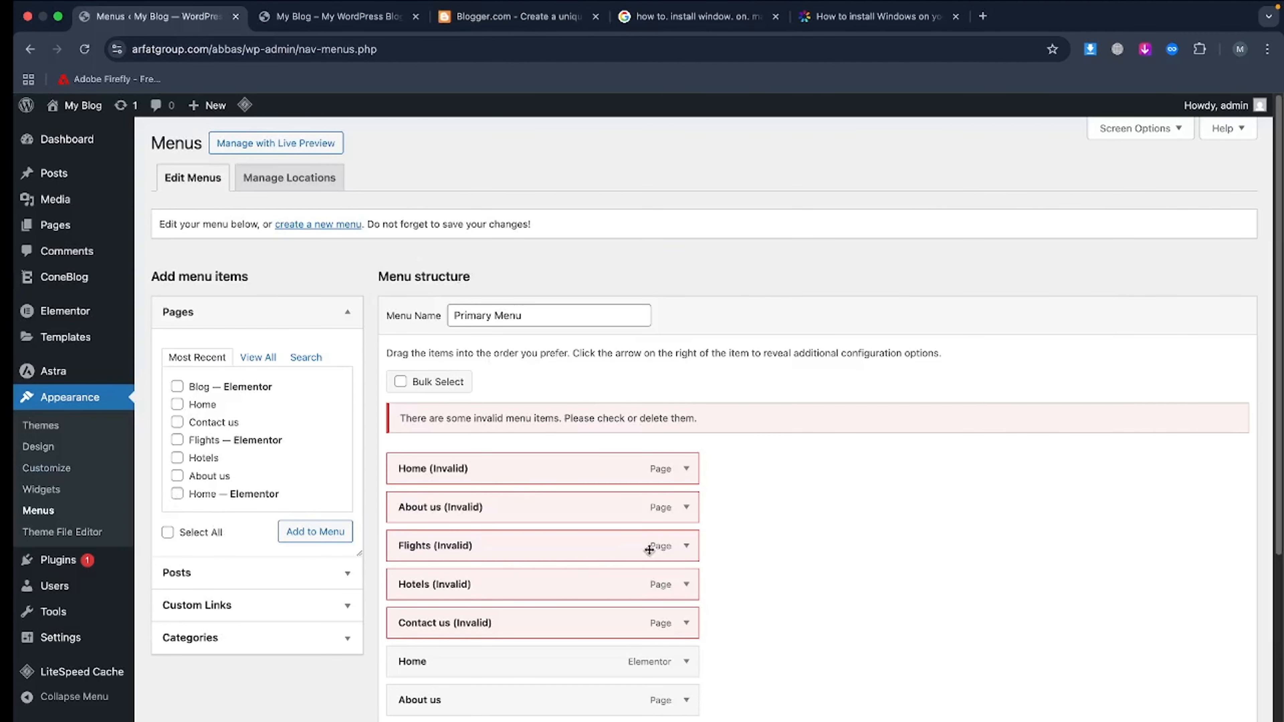
pyautogui.scroll(-8, 649, 550)
pyautogui.scroll(4, 660, 514)
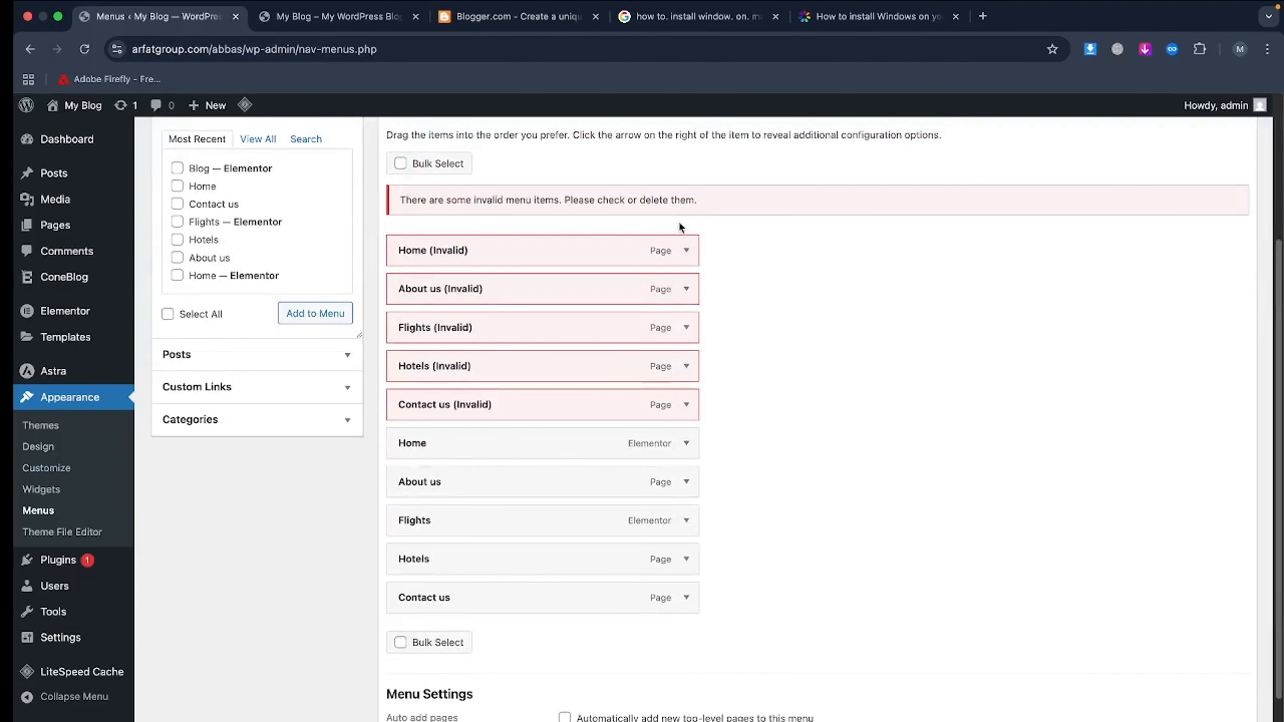
pyautogui.click(686, 249)
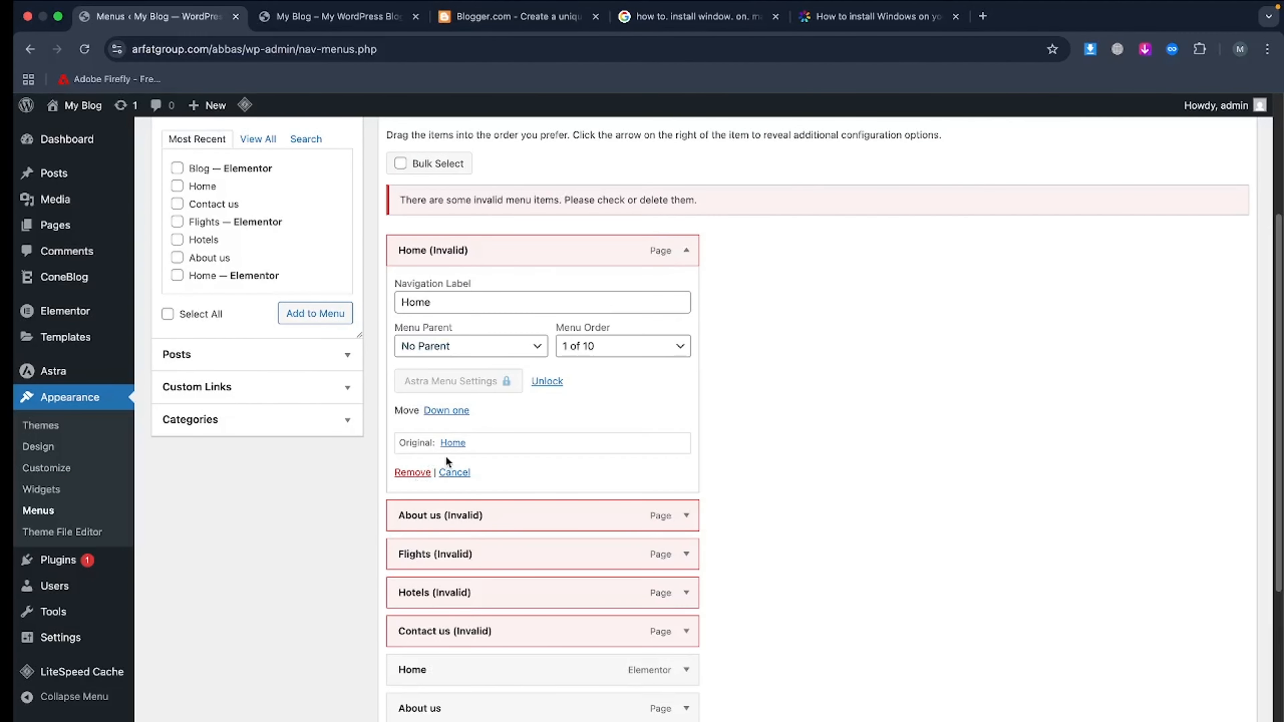
pyautogui.click(427, 472)
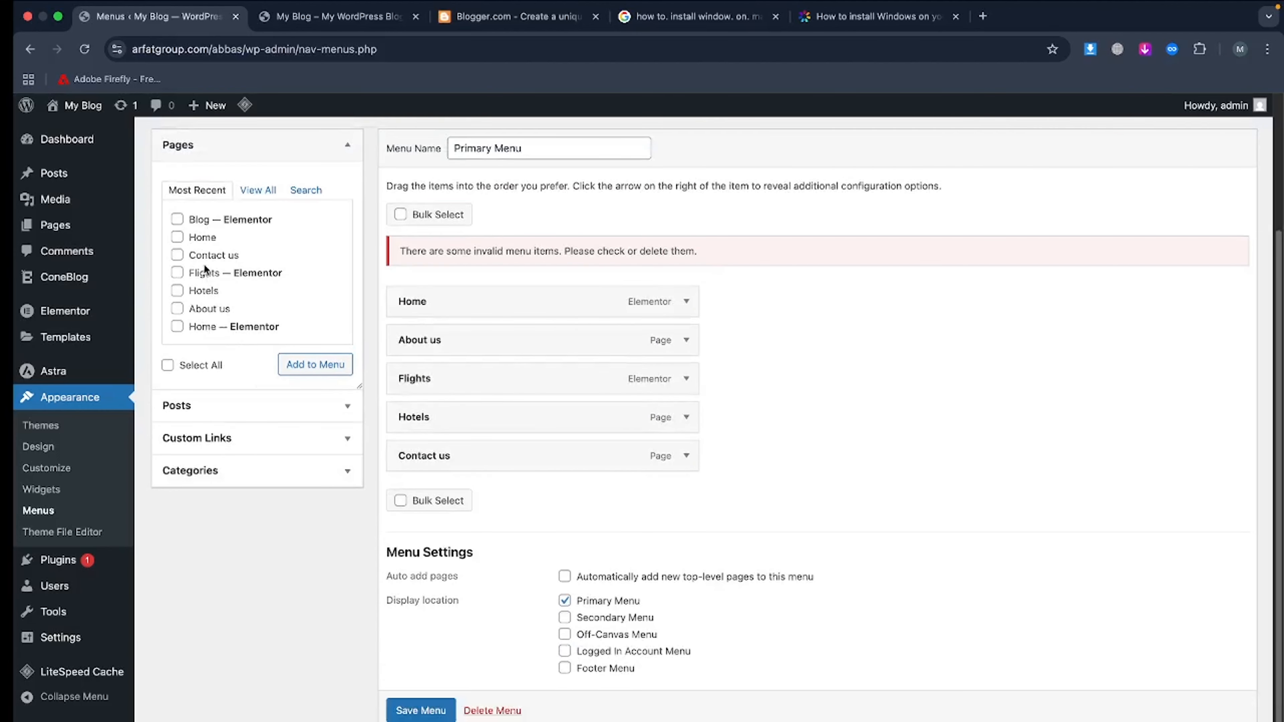
# Add the Blog page to the Primary Menu and save the menu
pyautogui.click(178, 219)
pyautogui.click(315, 364)
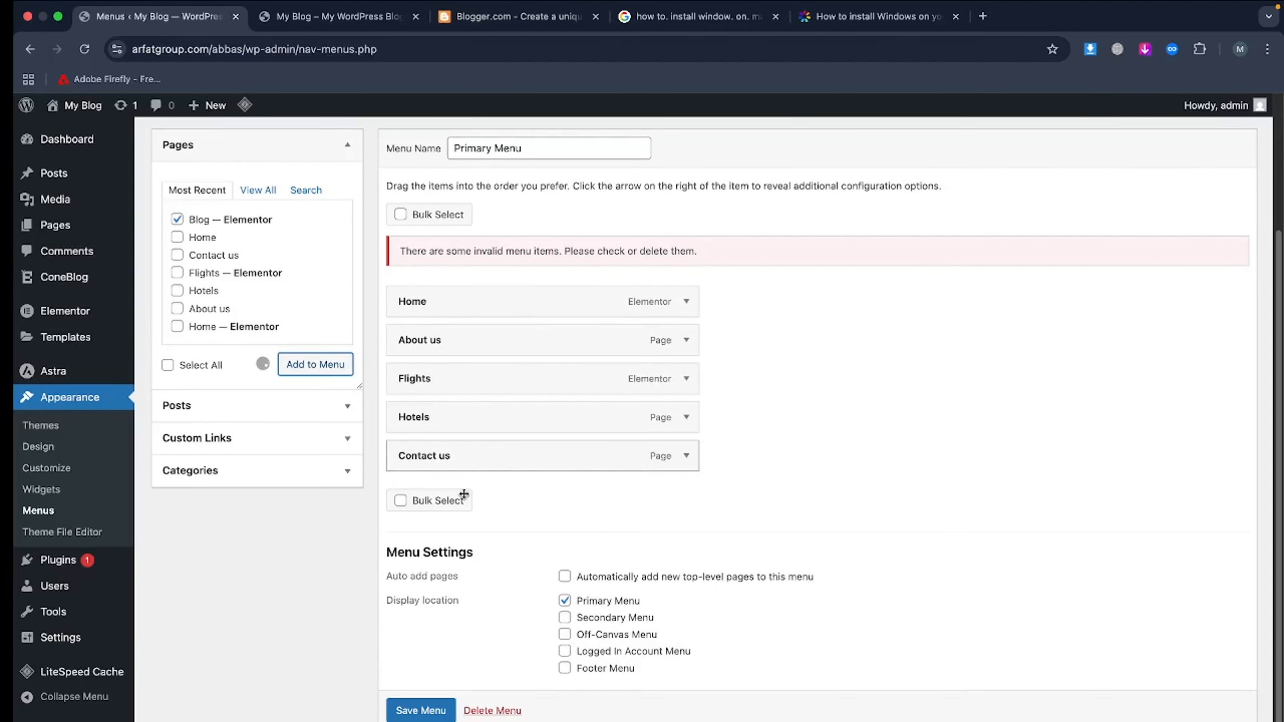
pyautogui.scroll(-1, 716, 419)
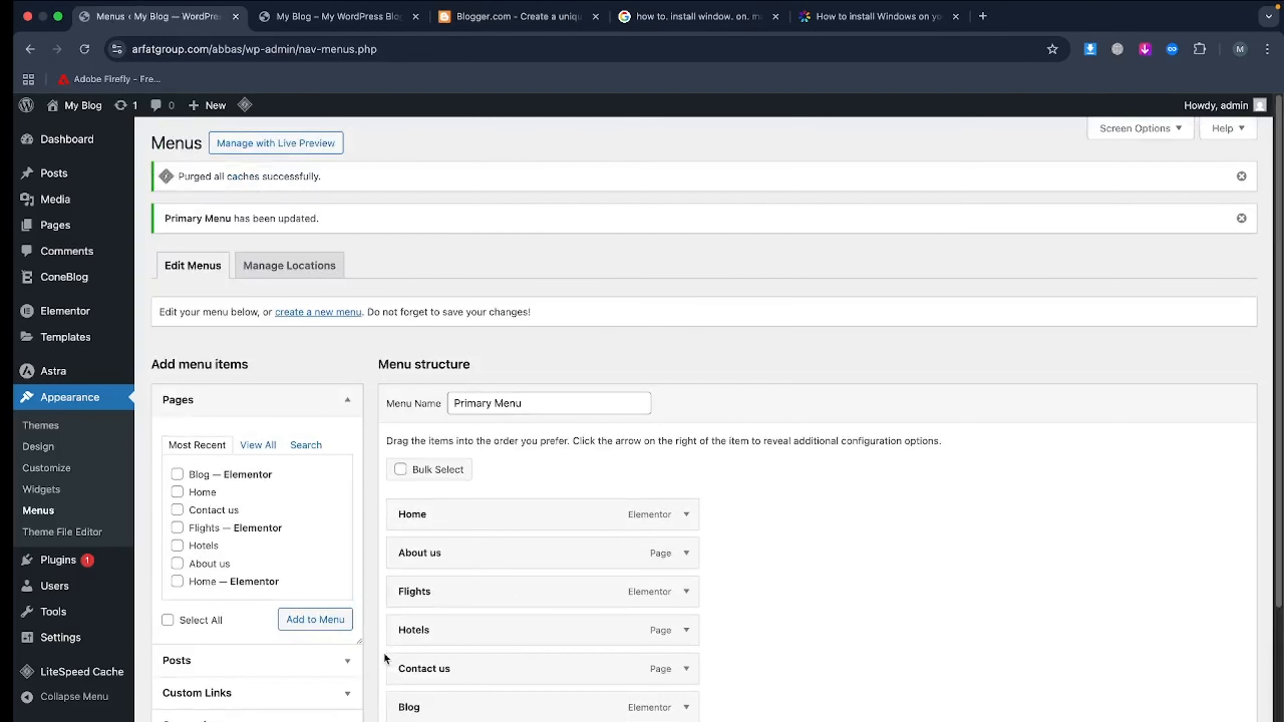
# Reload the front page, open the Blog page from its navigation, and look through the "How to install Windows on your Mac" post
pyautogui.click(354, 29)
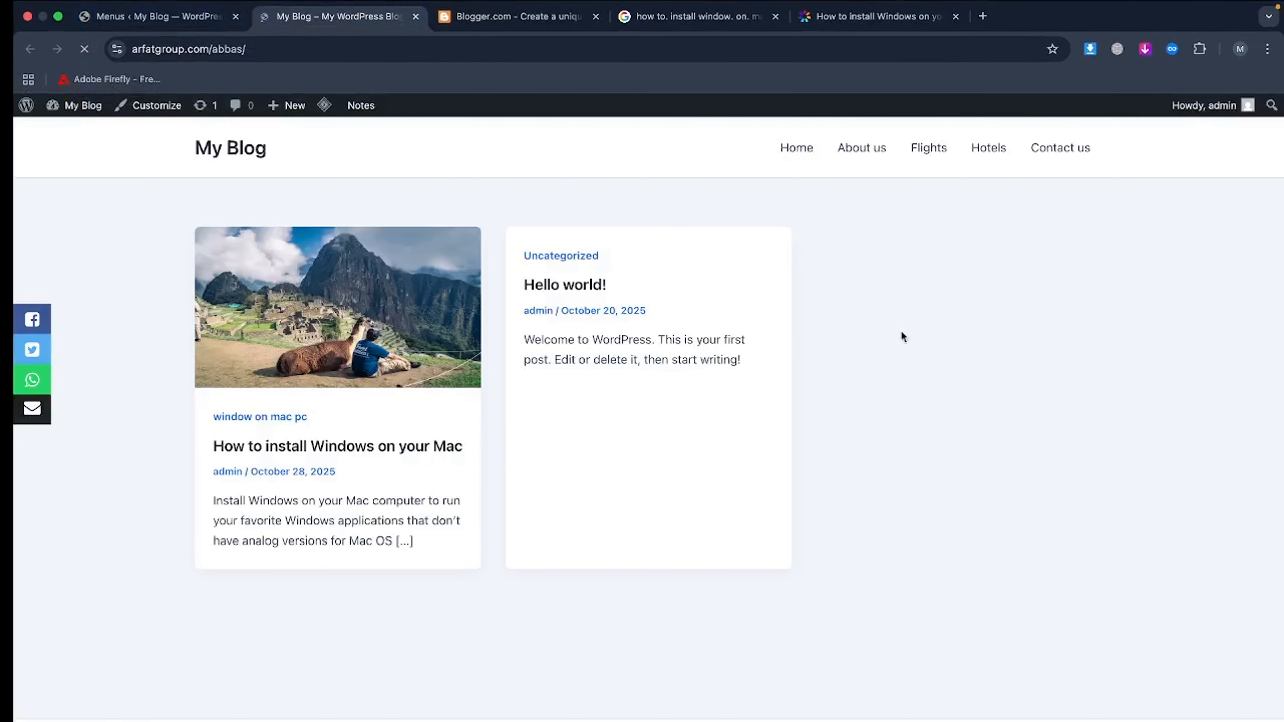
pyautogui.click(1084, 161)
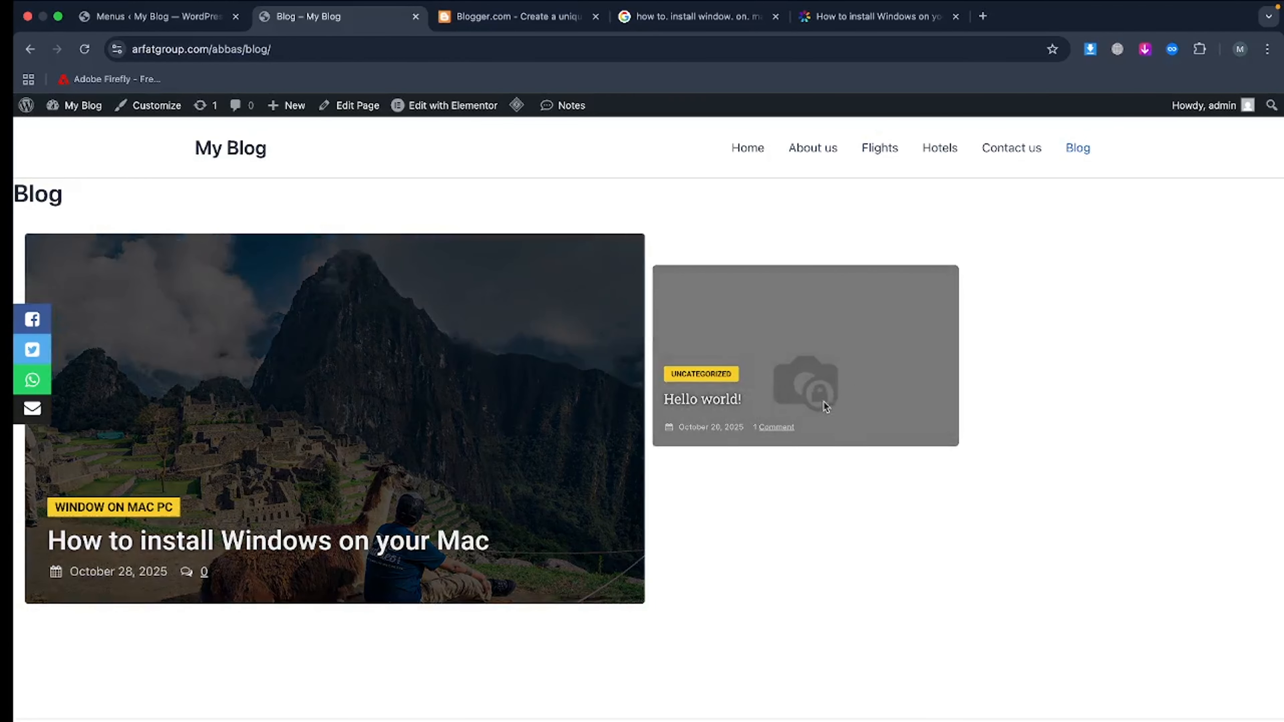
pyautogui.click(455, 534)
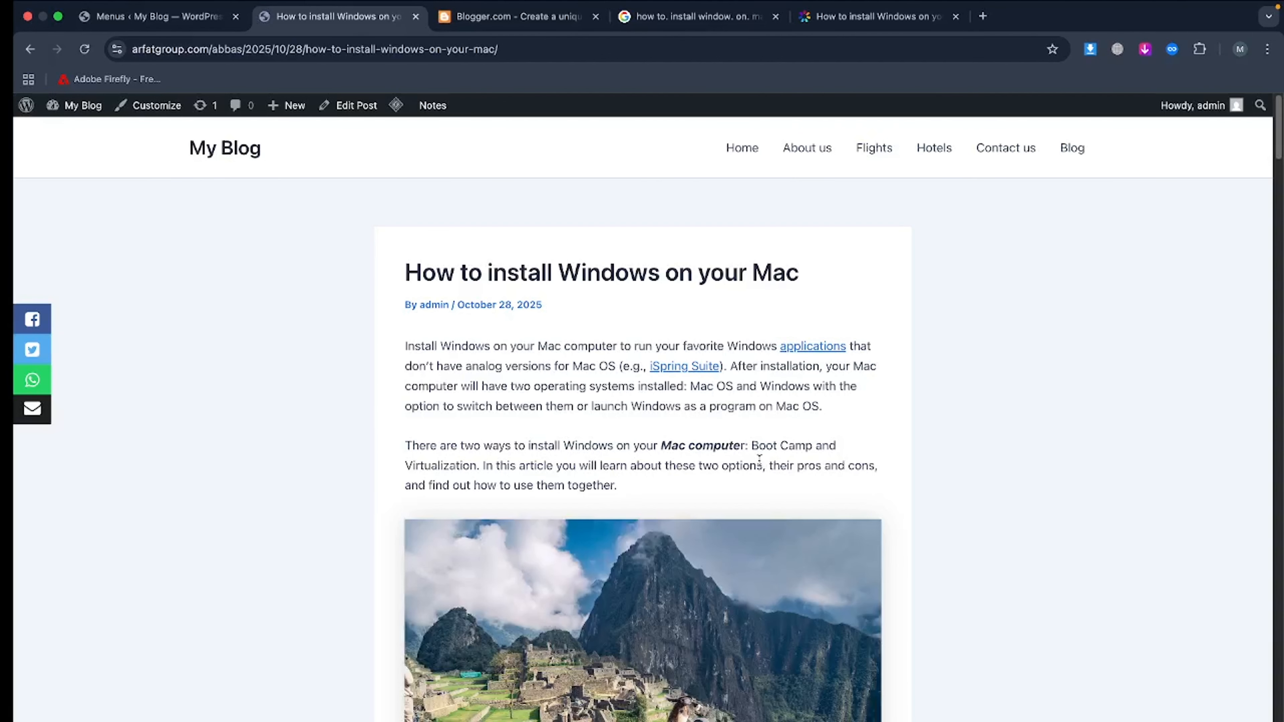
pyautogui.scroll(-20, 732, 511)
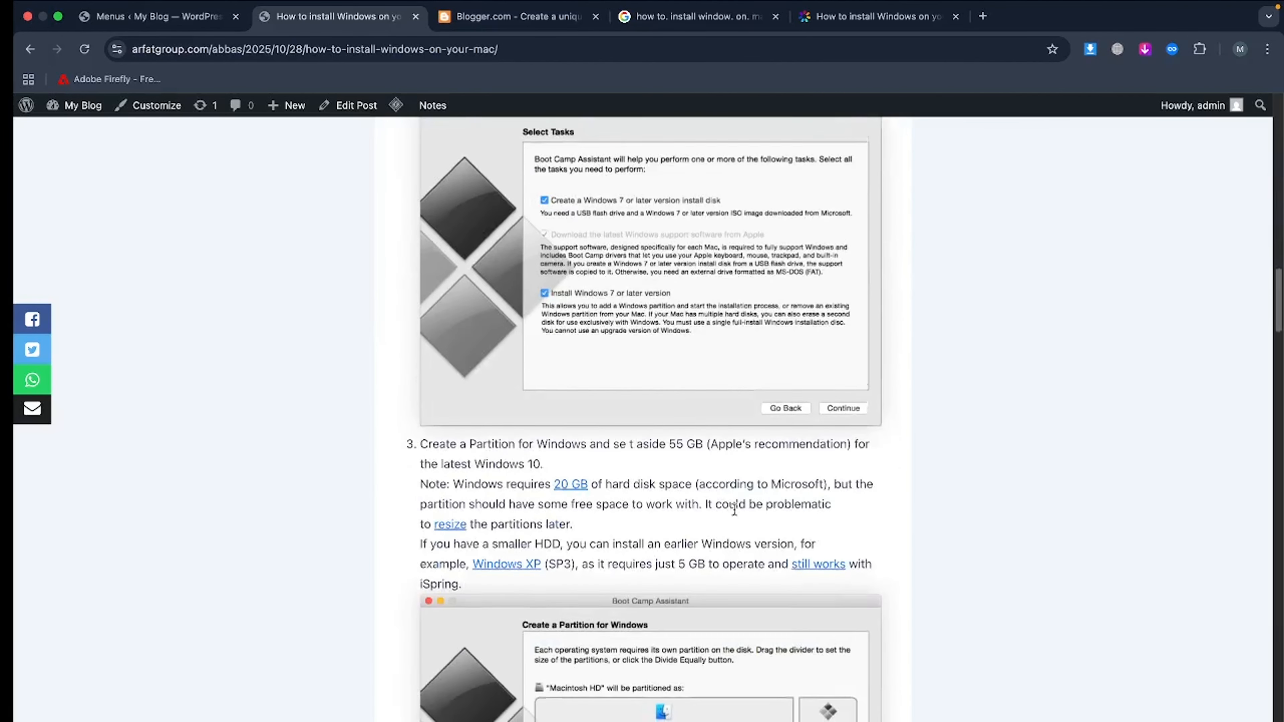
pyautogui.scroll(20, 733, 516)
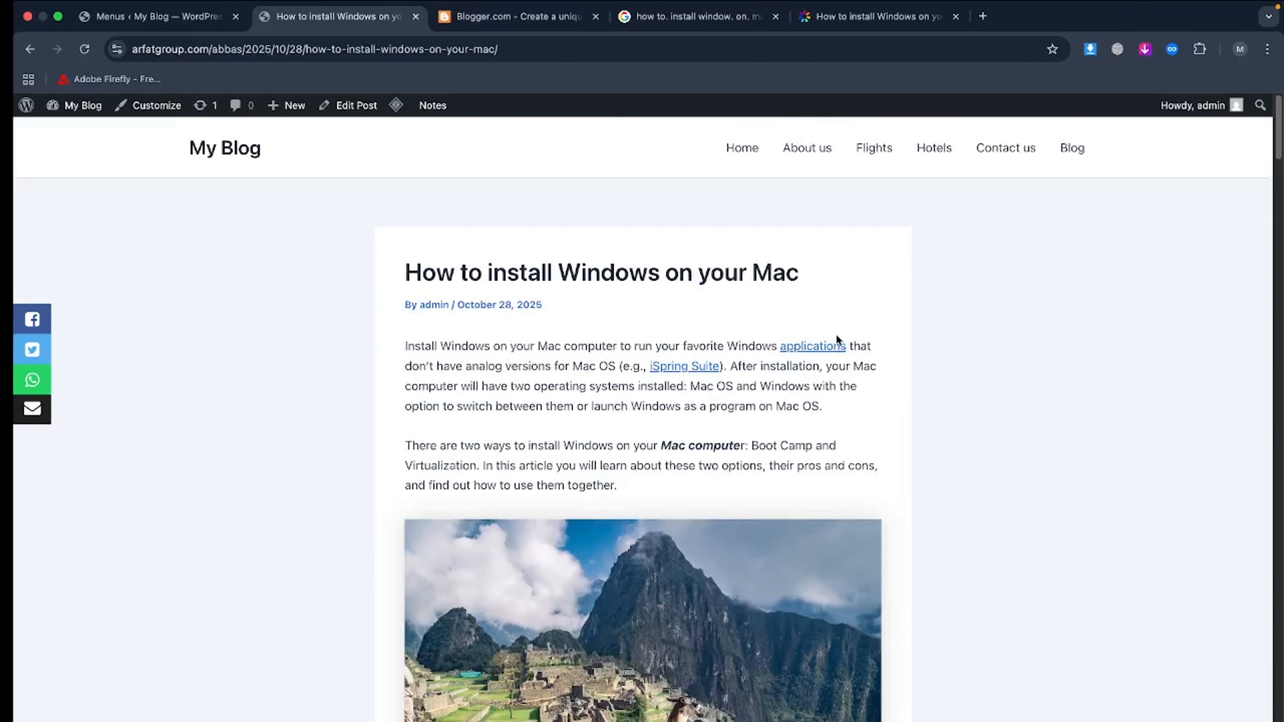
# Test the post's "applications" link, review the article down to its FAQ section, and return to the Blog page
pyautogui.click(822, 347)
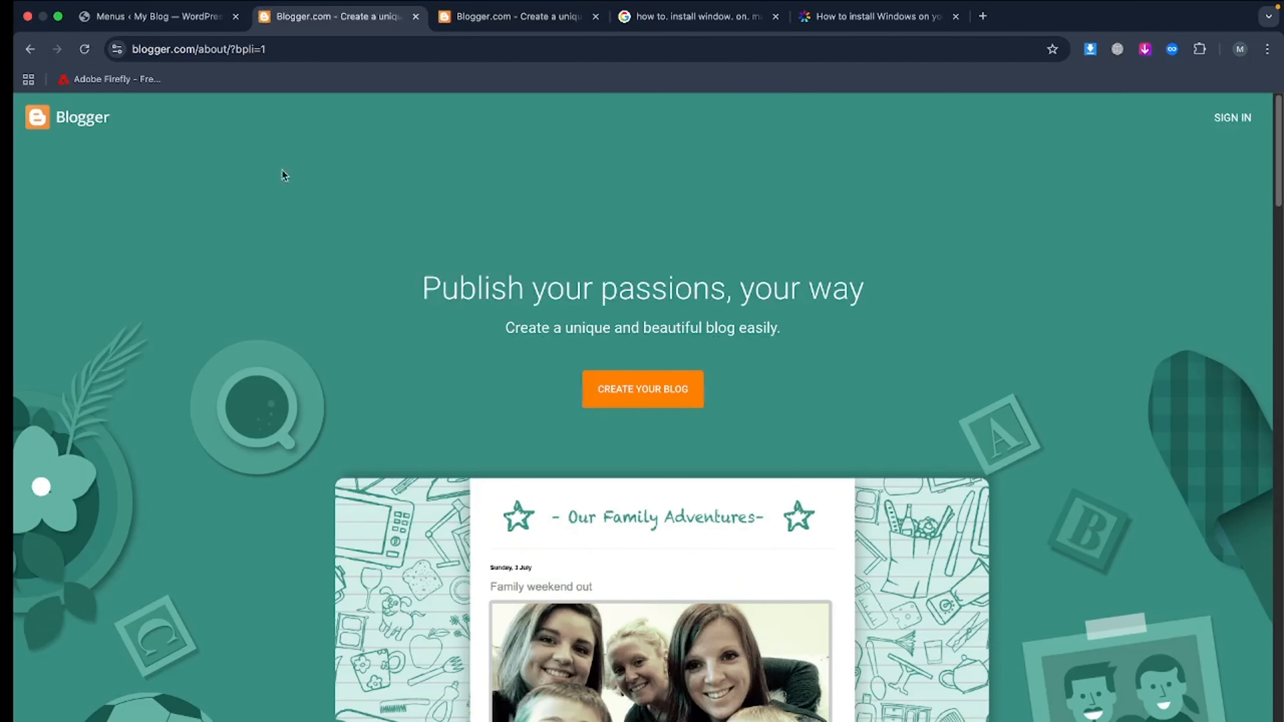
pyautogui.click(30, 49)
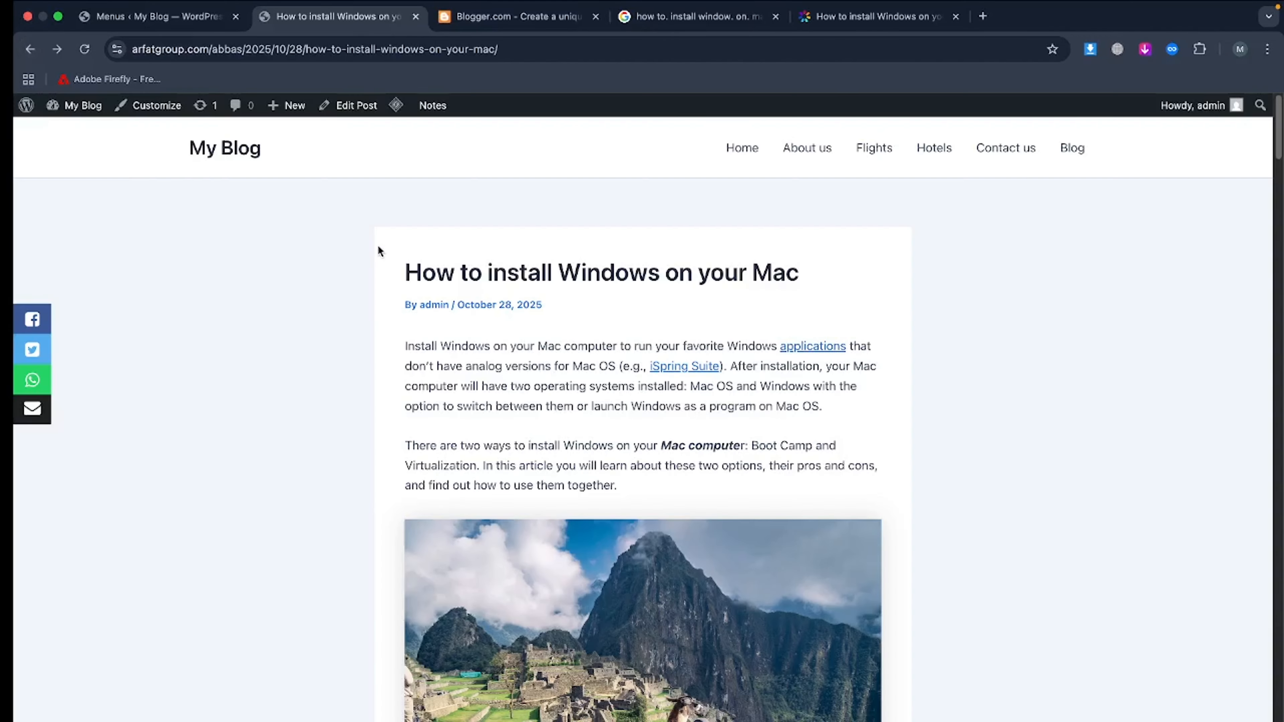
pyautogui.scroll(-20, 581, 342)
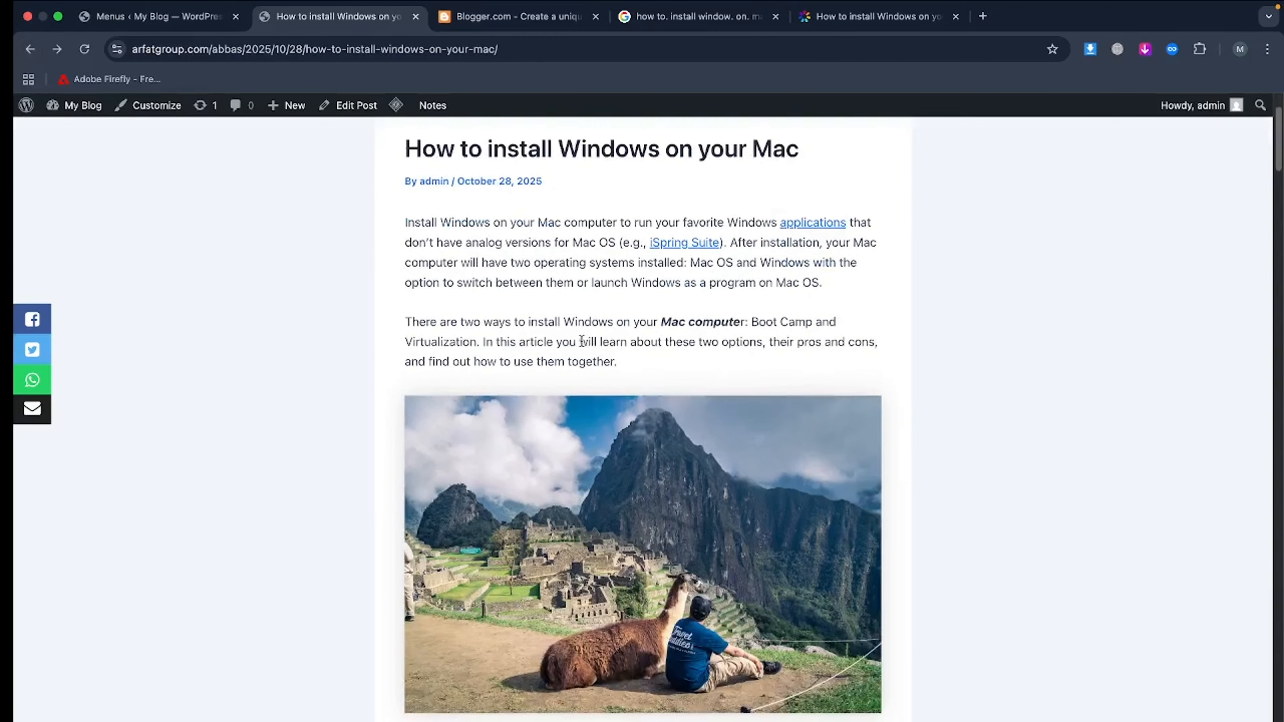
pyautogui.scroll(20, 580, 342)
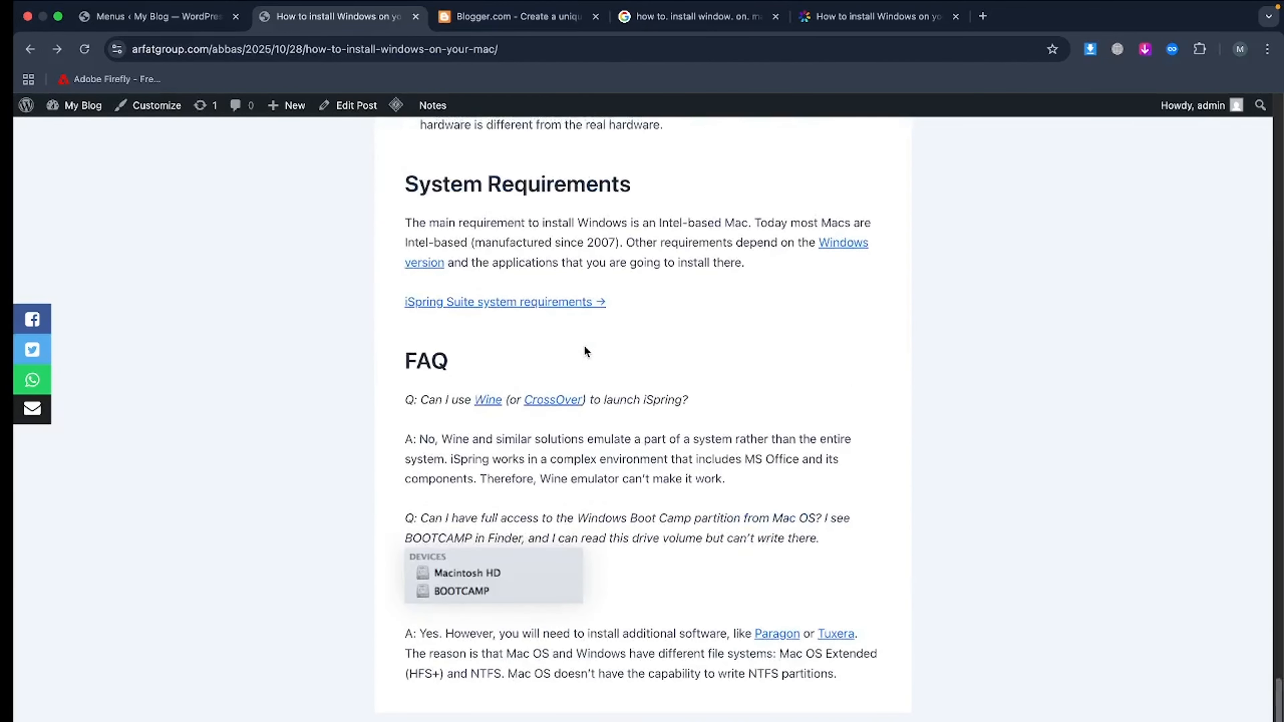
pyautogui.scroll(20, 568, 335)
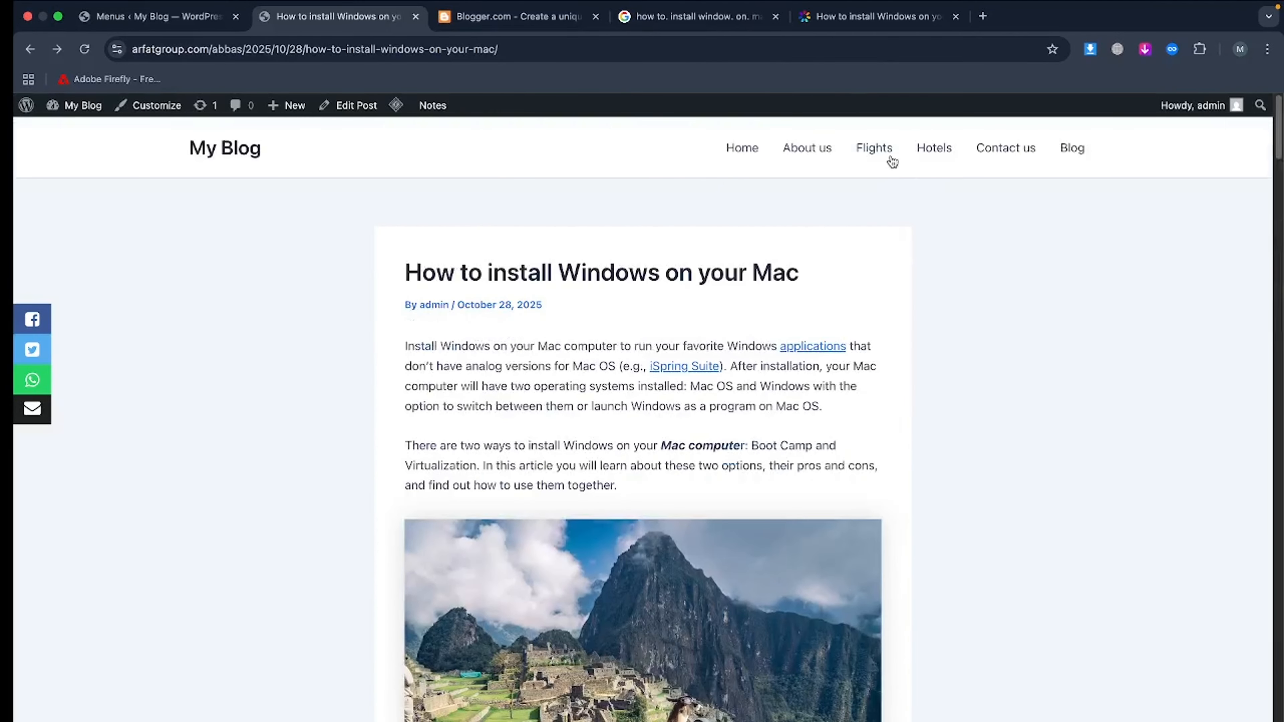
pyautogui.click(1069, 149)
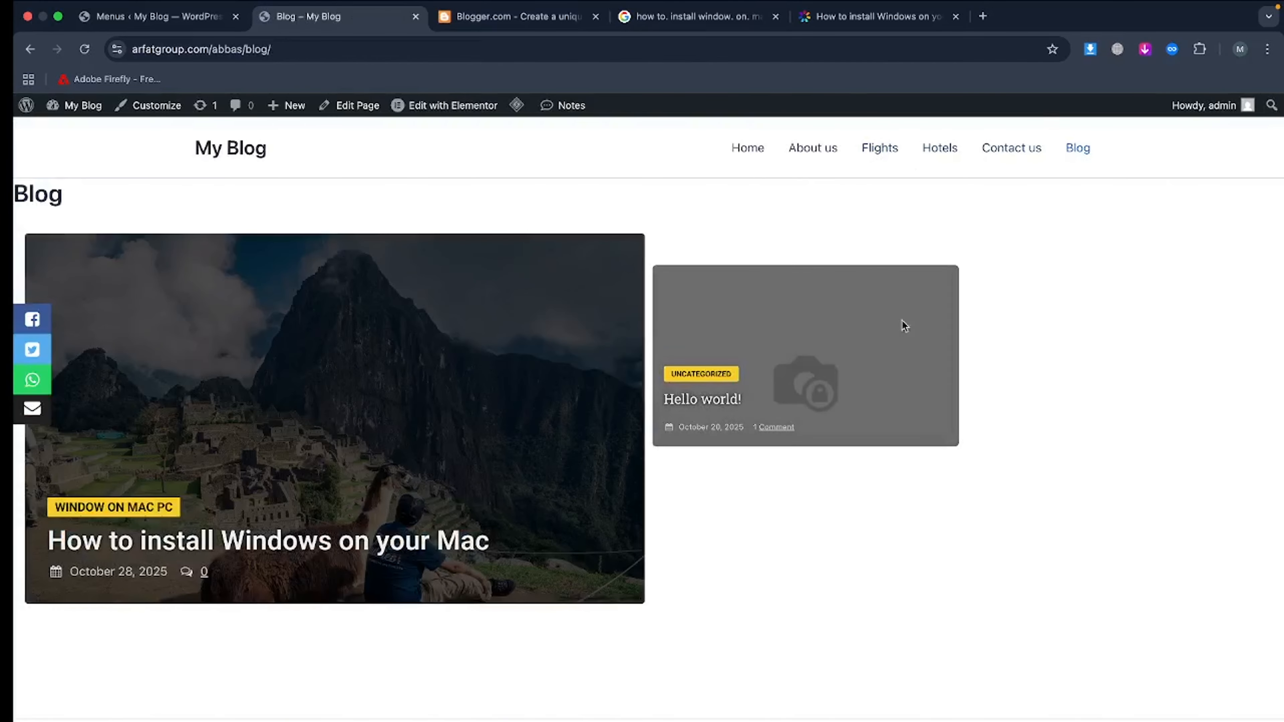